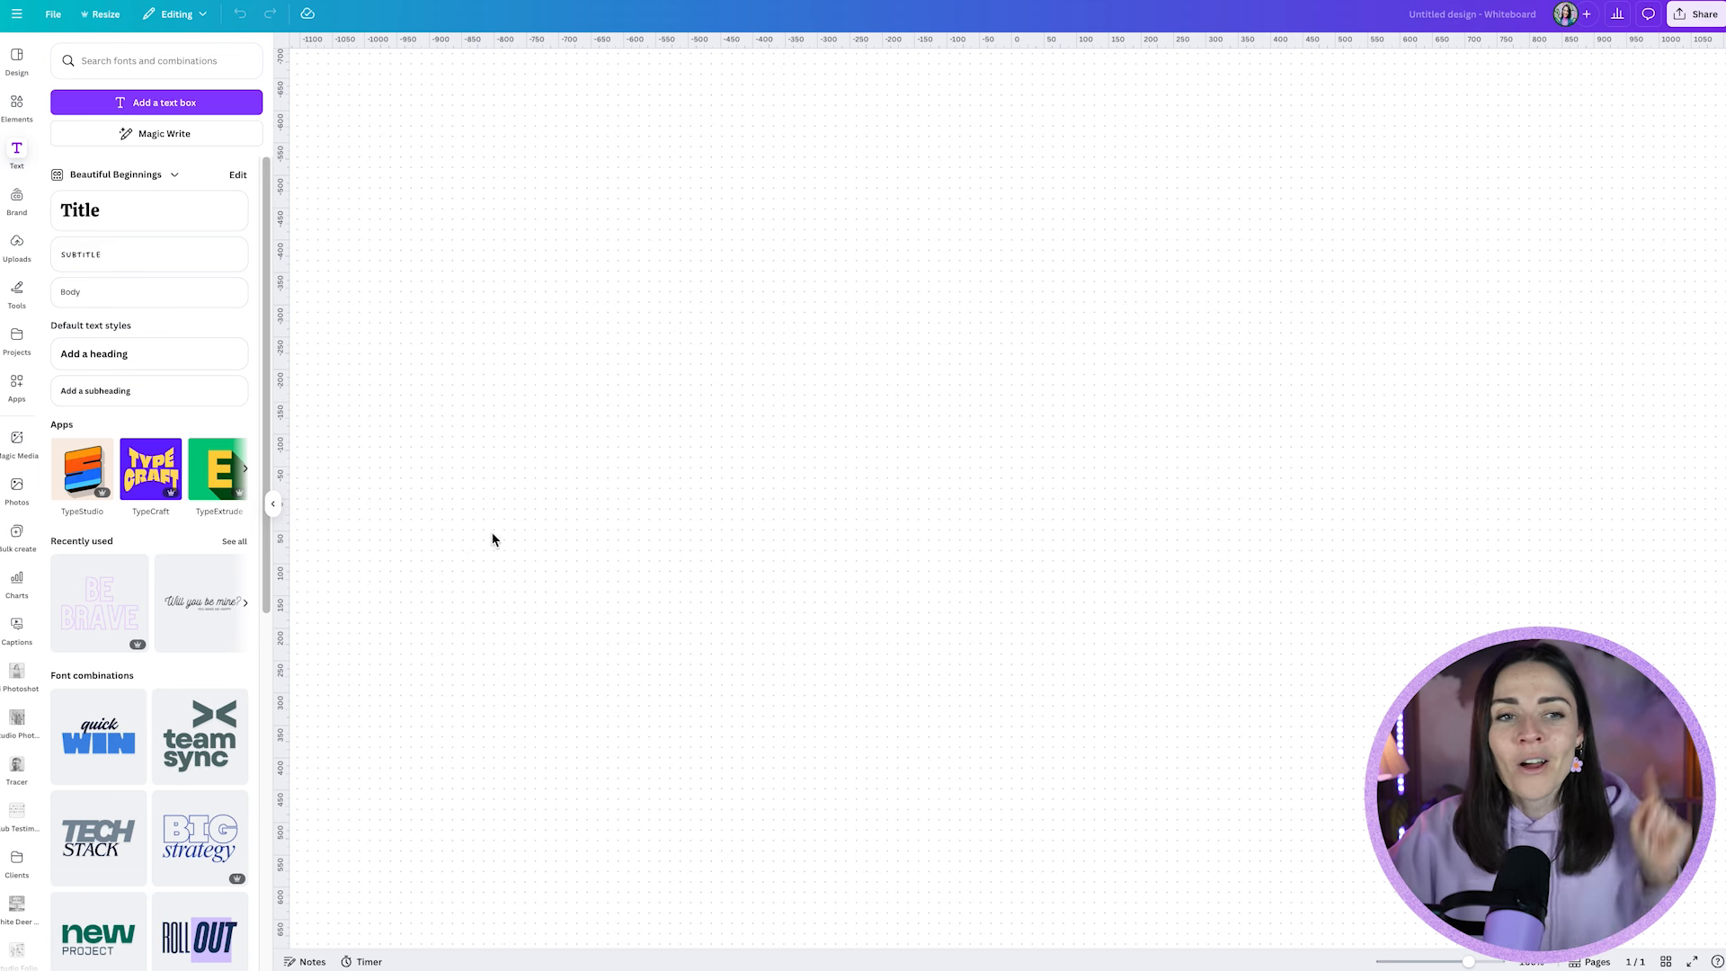
Add a title text box reading "Gradient Text" and enlarge it to font size 166 near the middle of the whiteboard.
click(110, 216)
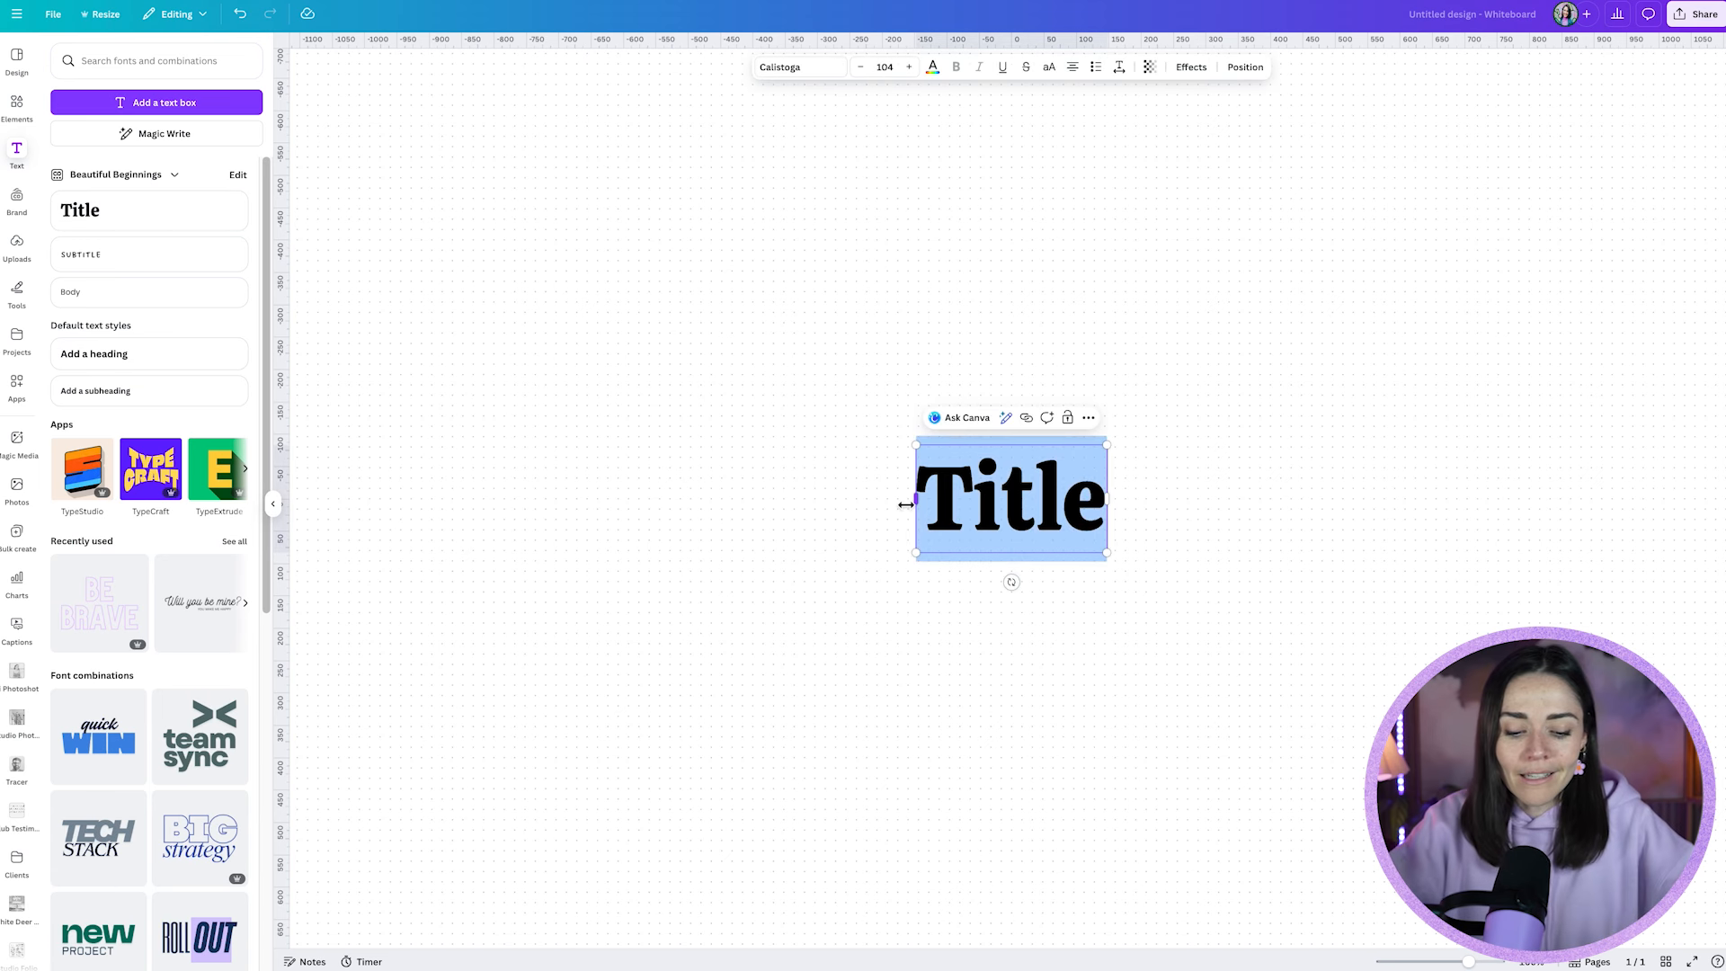
text(Gradient Text)
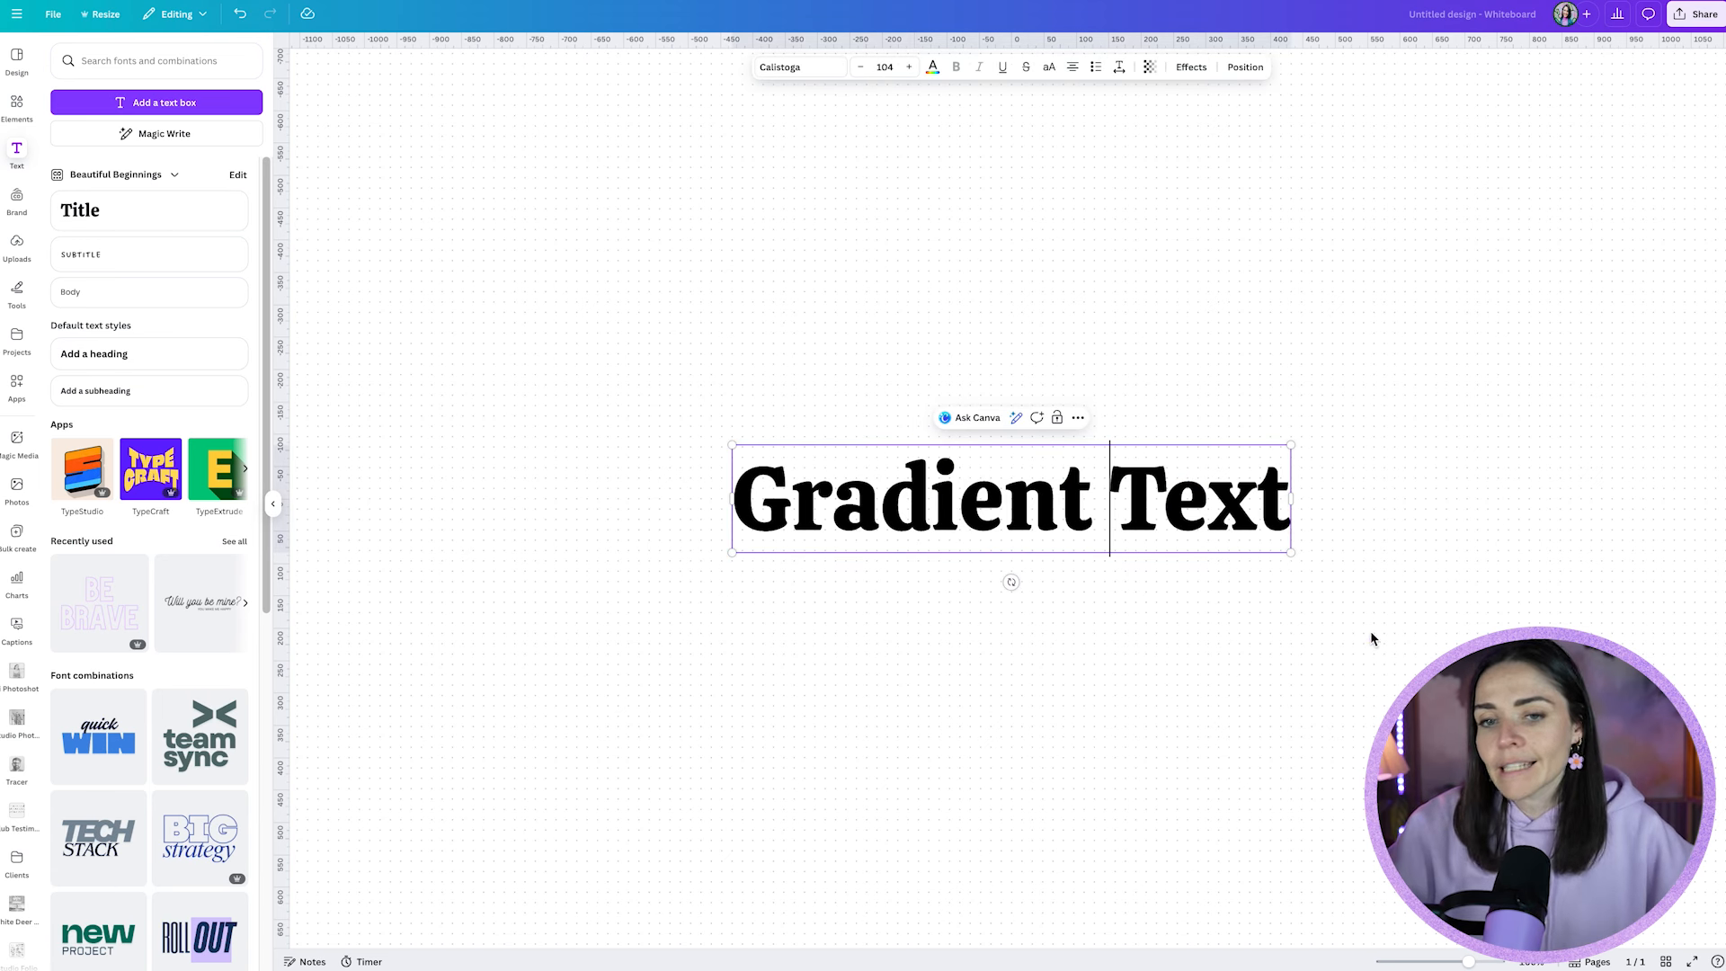
drag(1178, 550, 1021, 452)
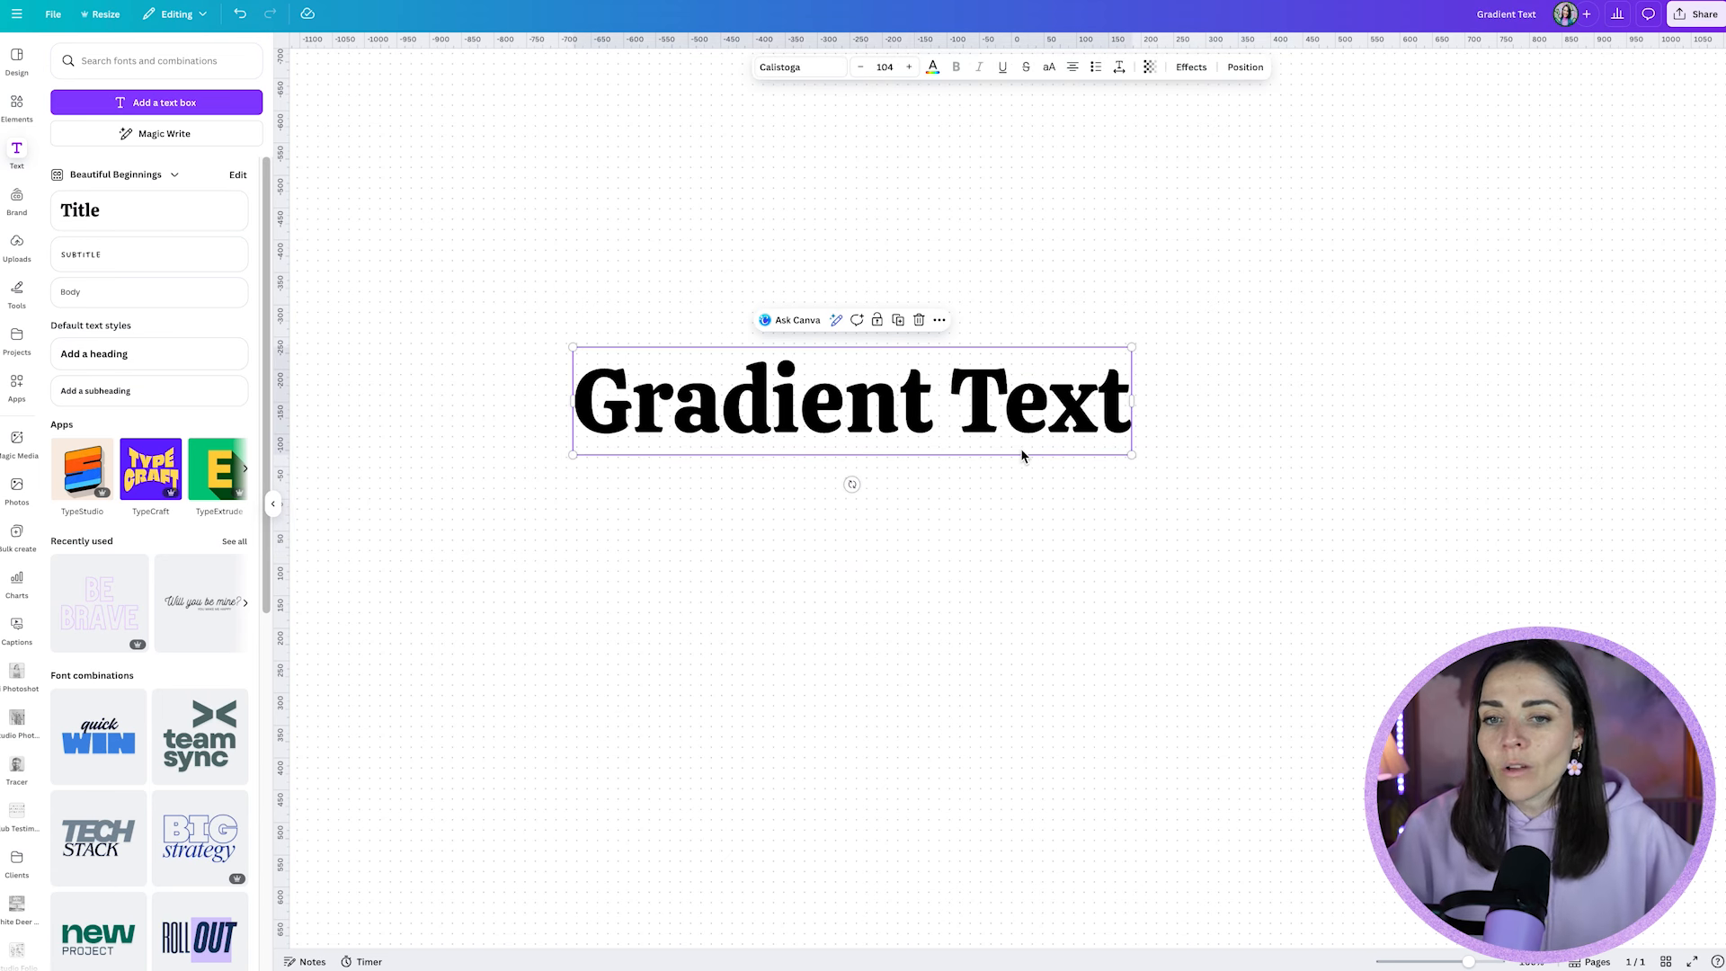
drag(1132, 455, 1466, 519)
drag(1236, 456, 1094, 431)
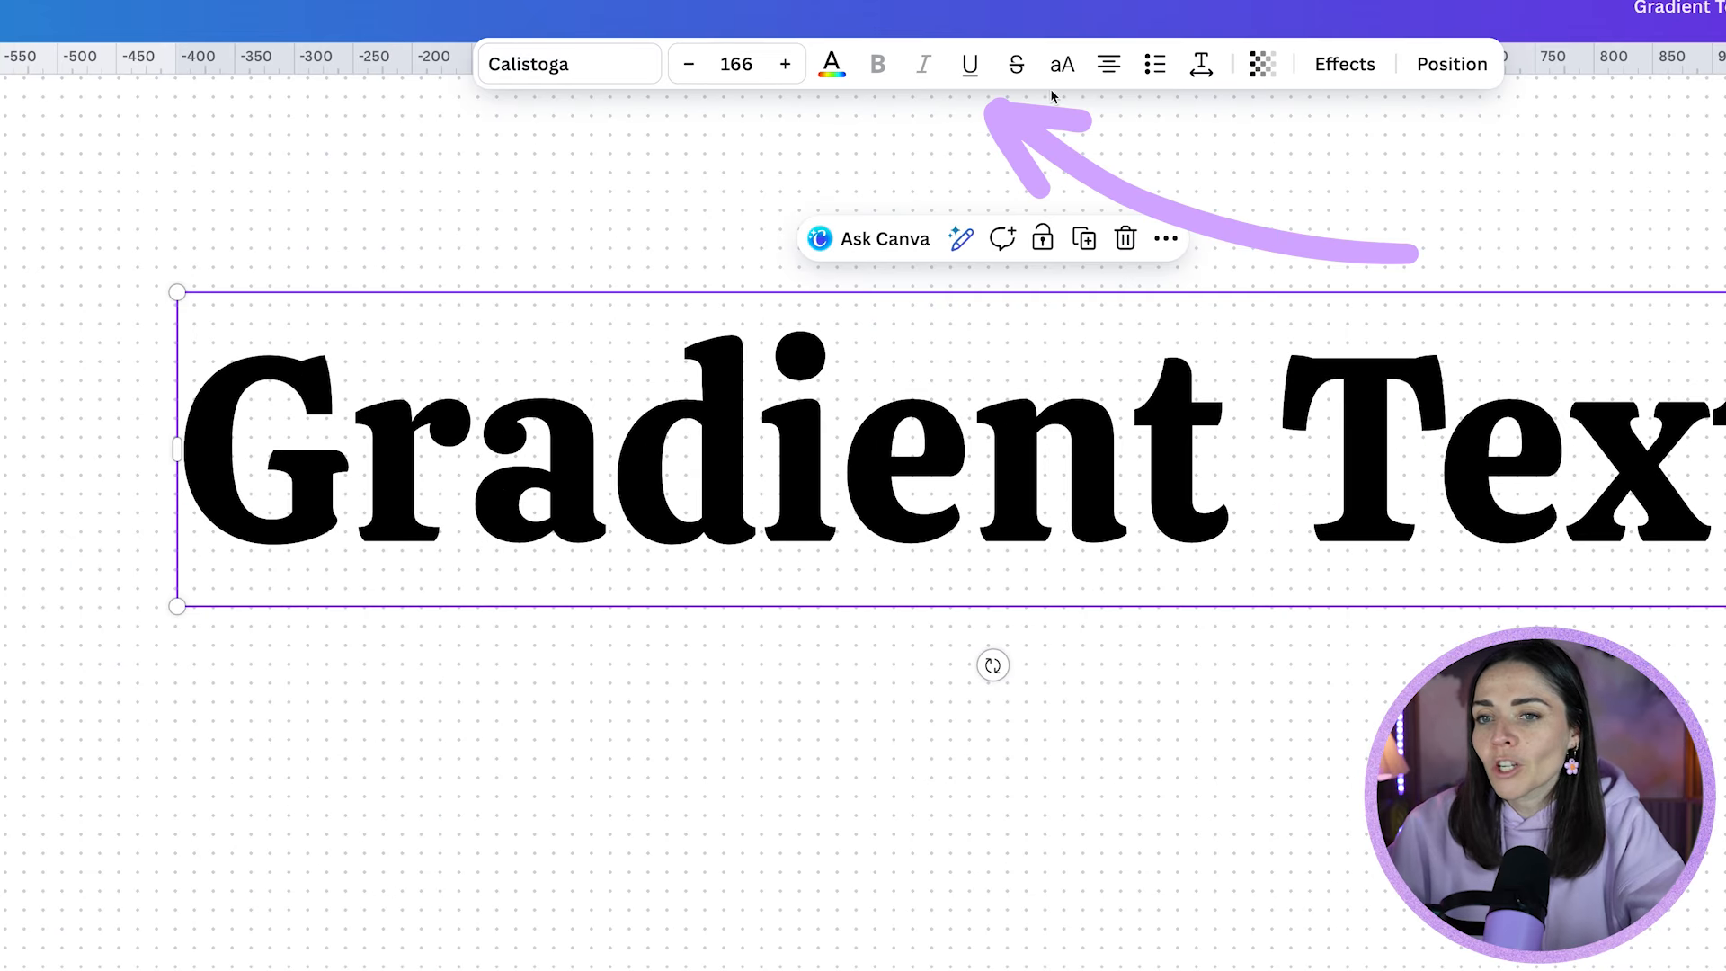
Recolor the "Gradient Text" title with the brand palette's pastel magenta #EF94CA.
click(831, 66)
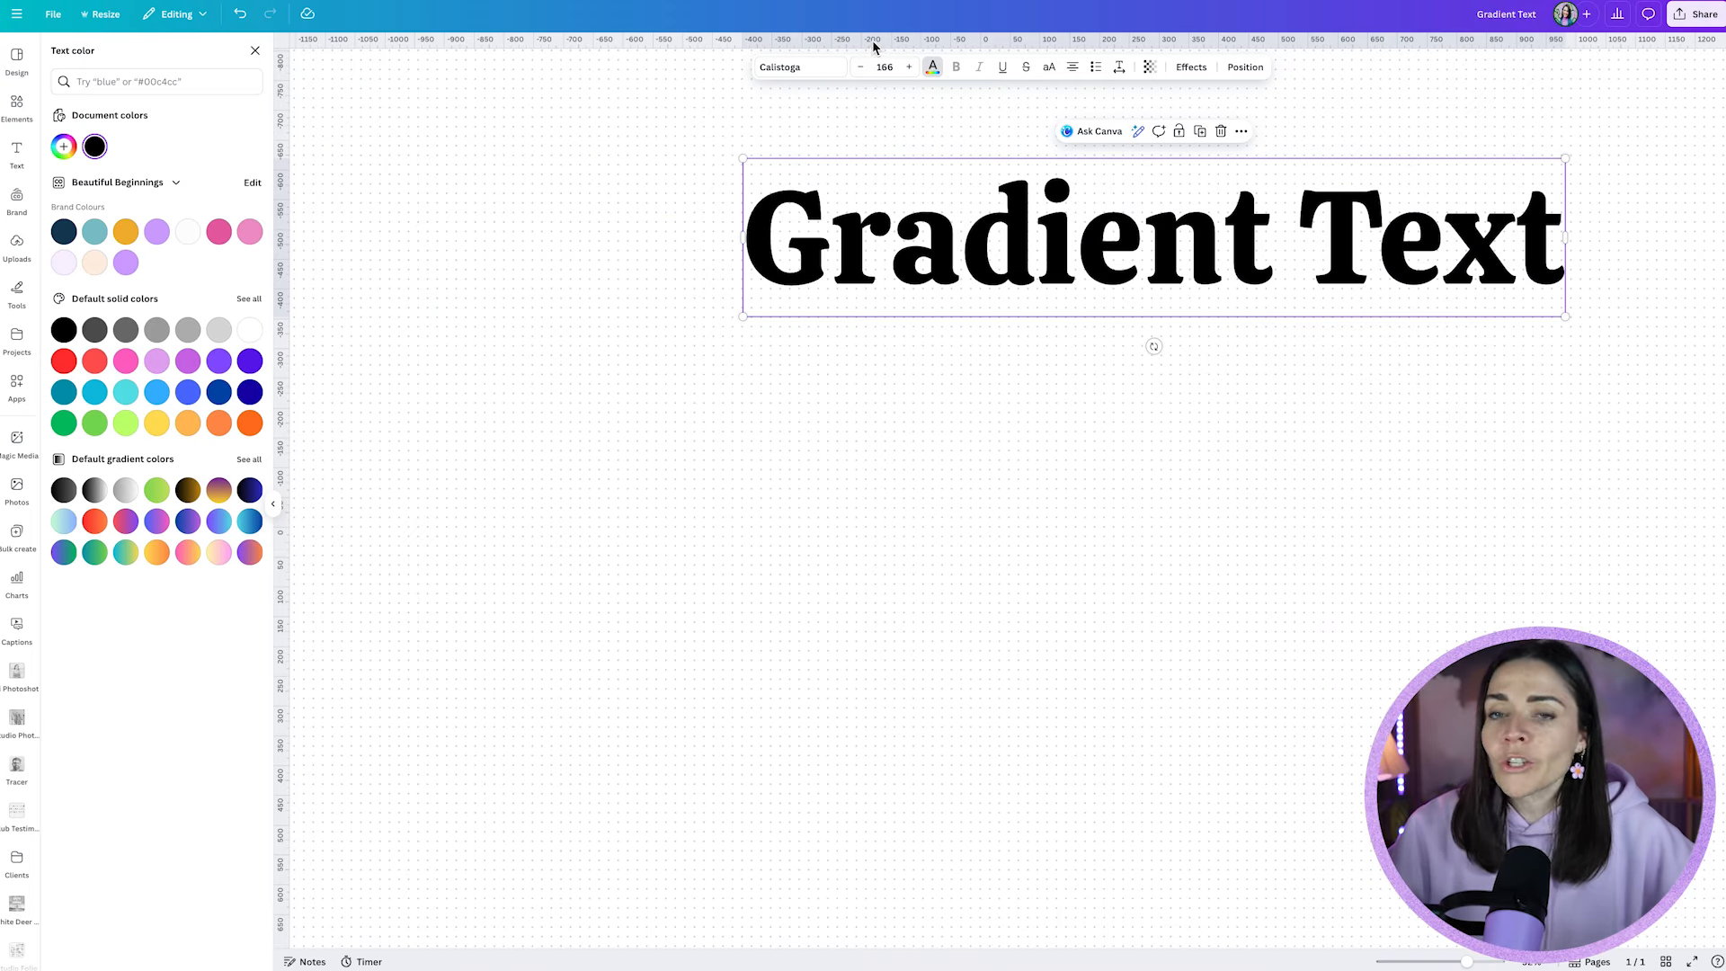
drag(963, 210, 751, 305)
click(94, 234)
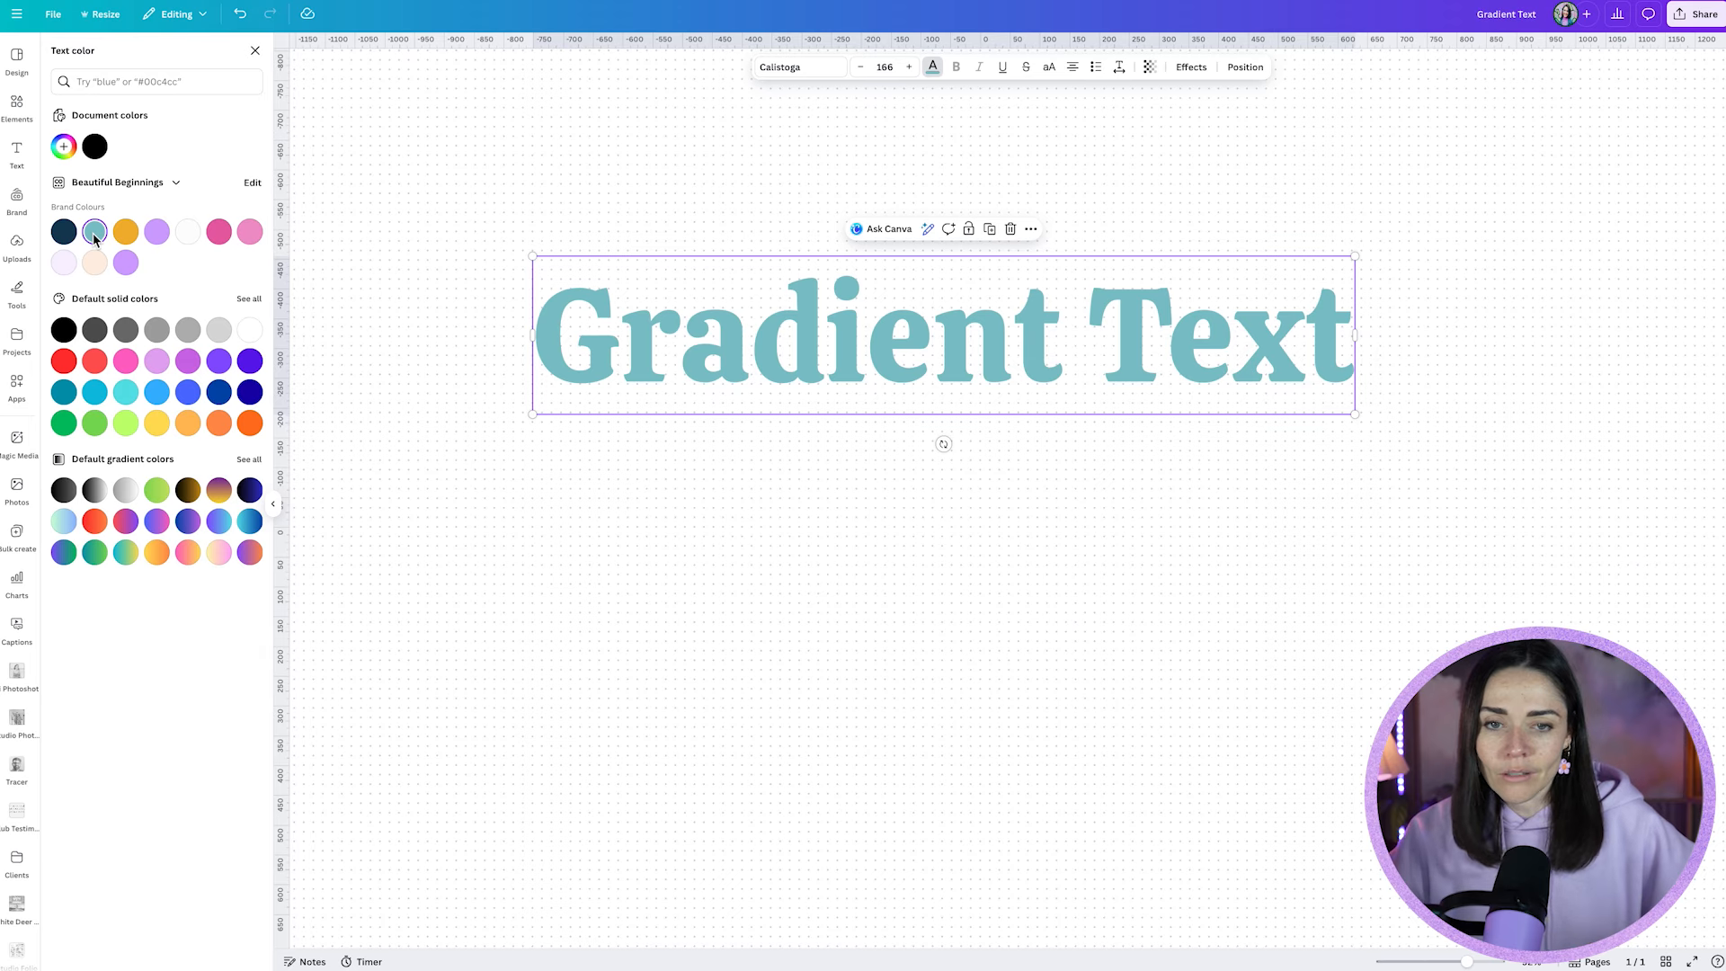
click(217, 234)
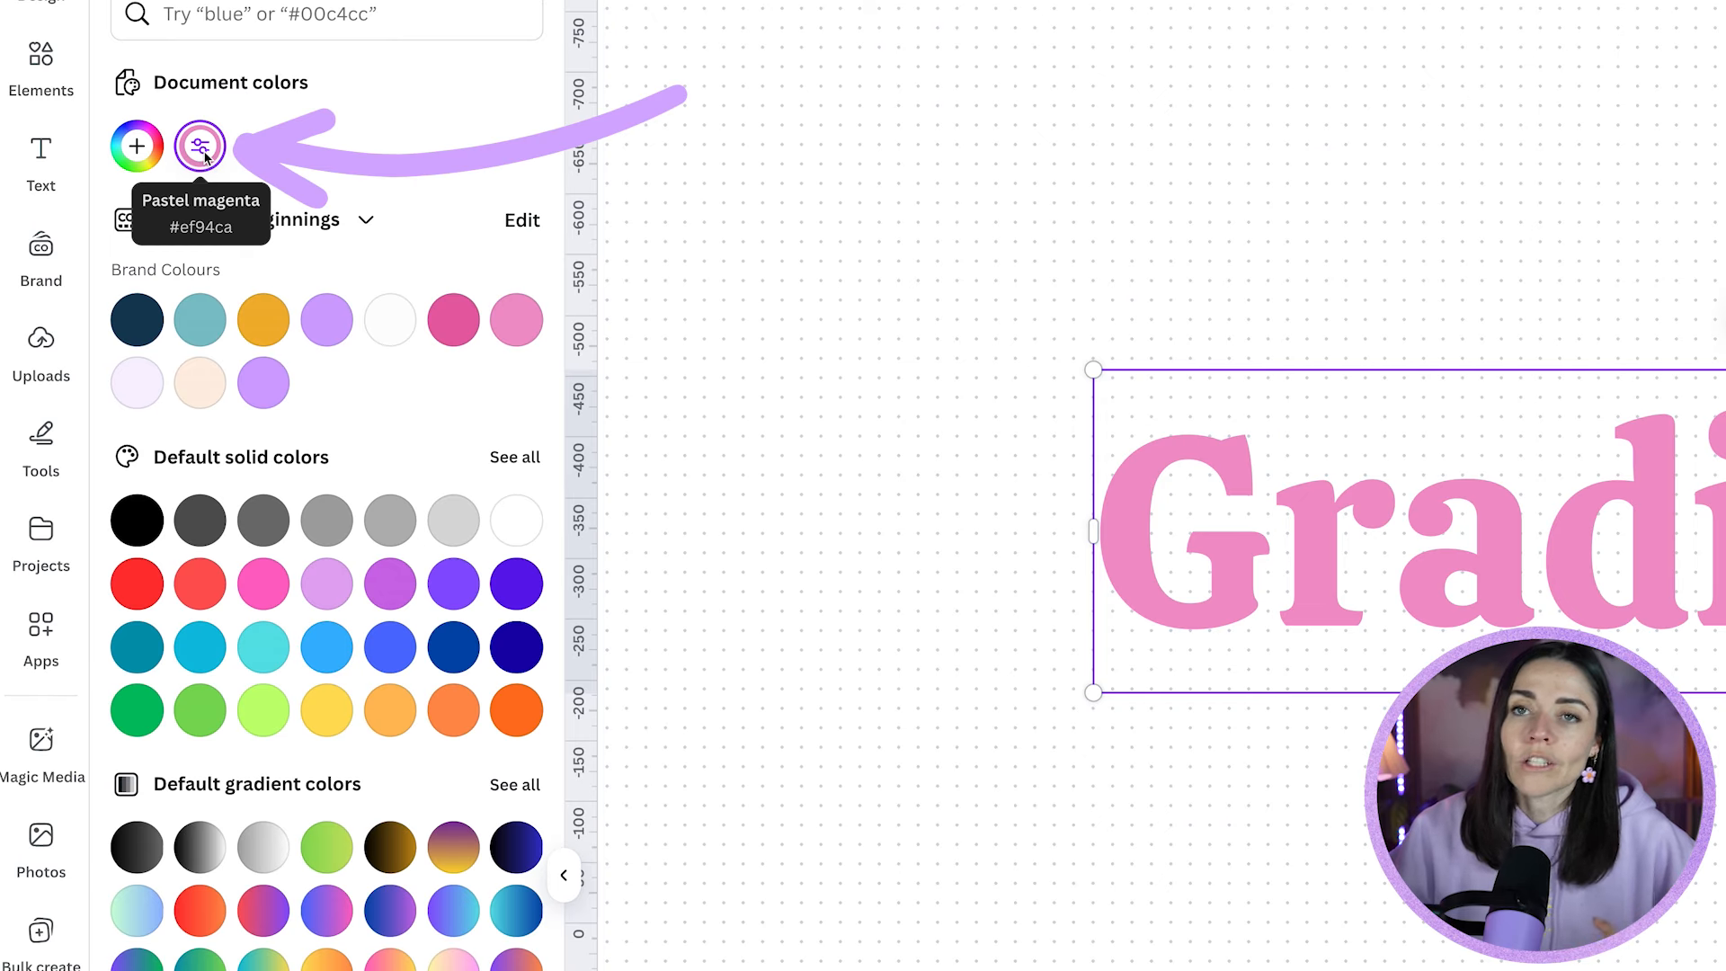
Convert the title's solid pastel magenta fill into a custom gradient color.
click(203, 151)
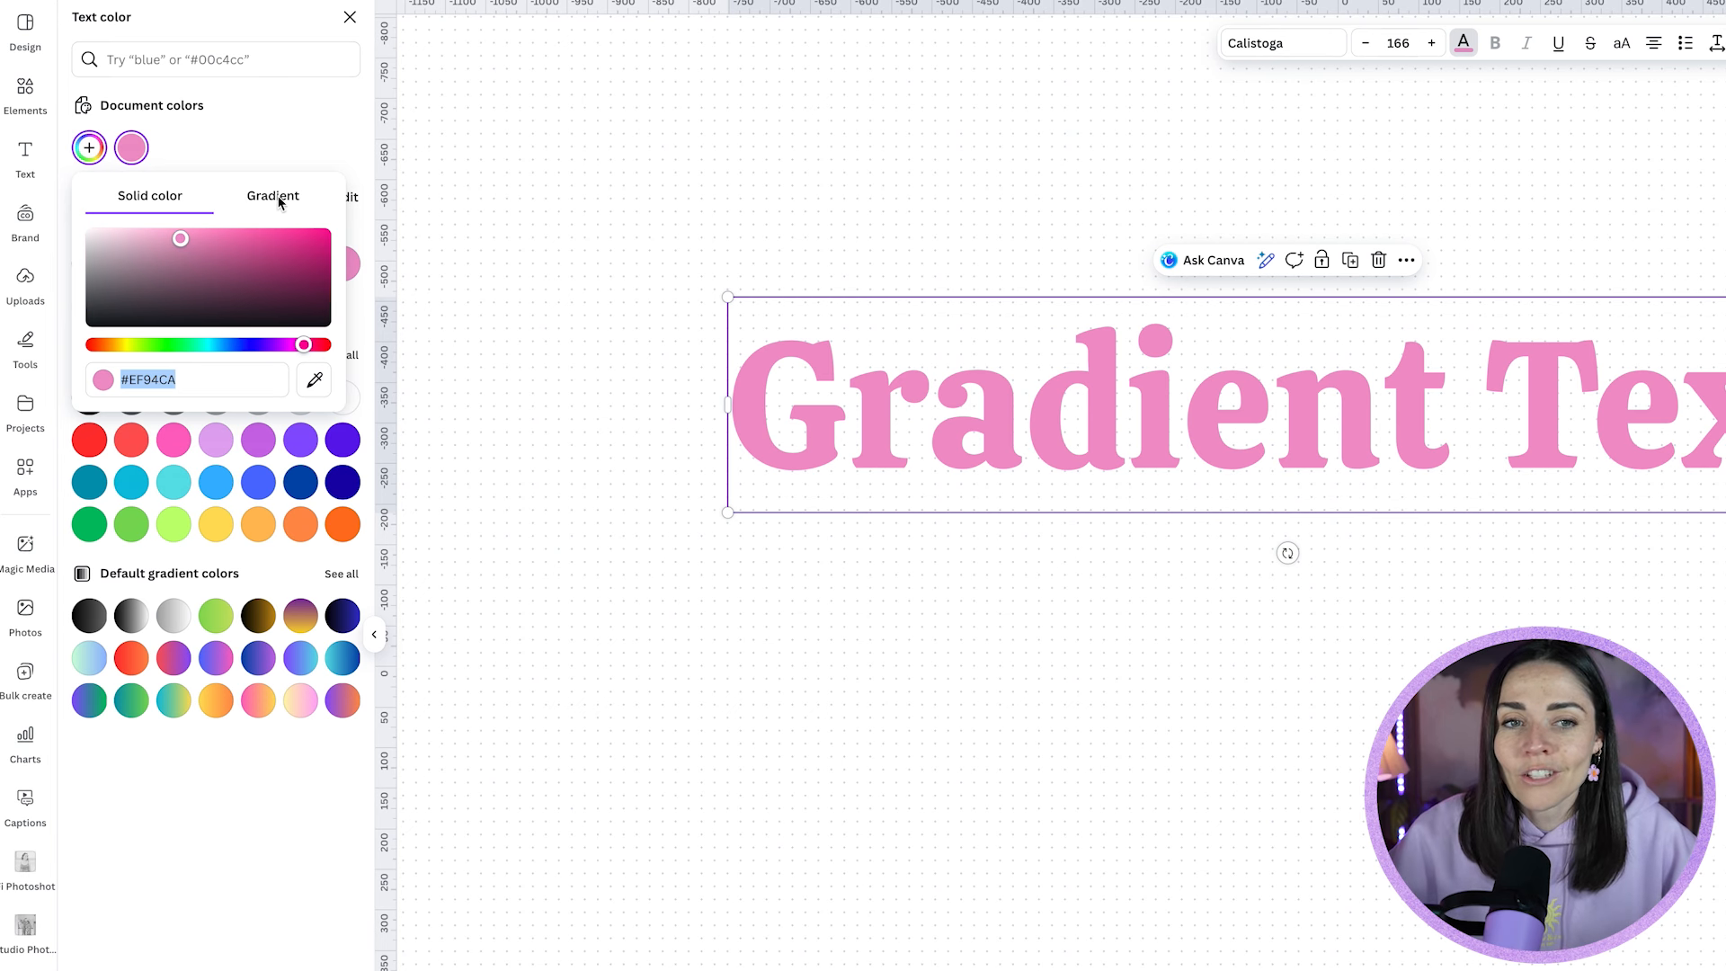
click(279, 200)
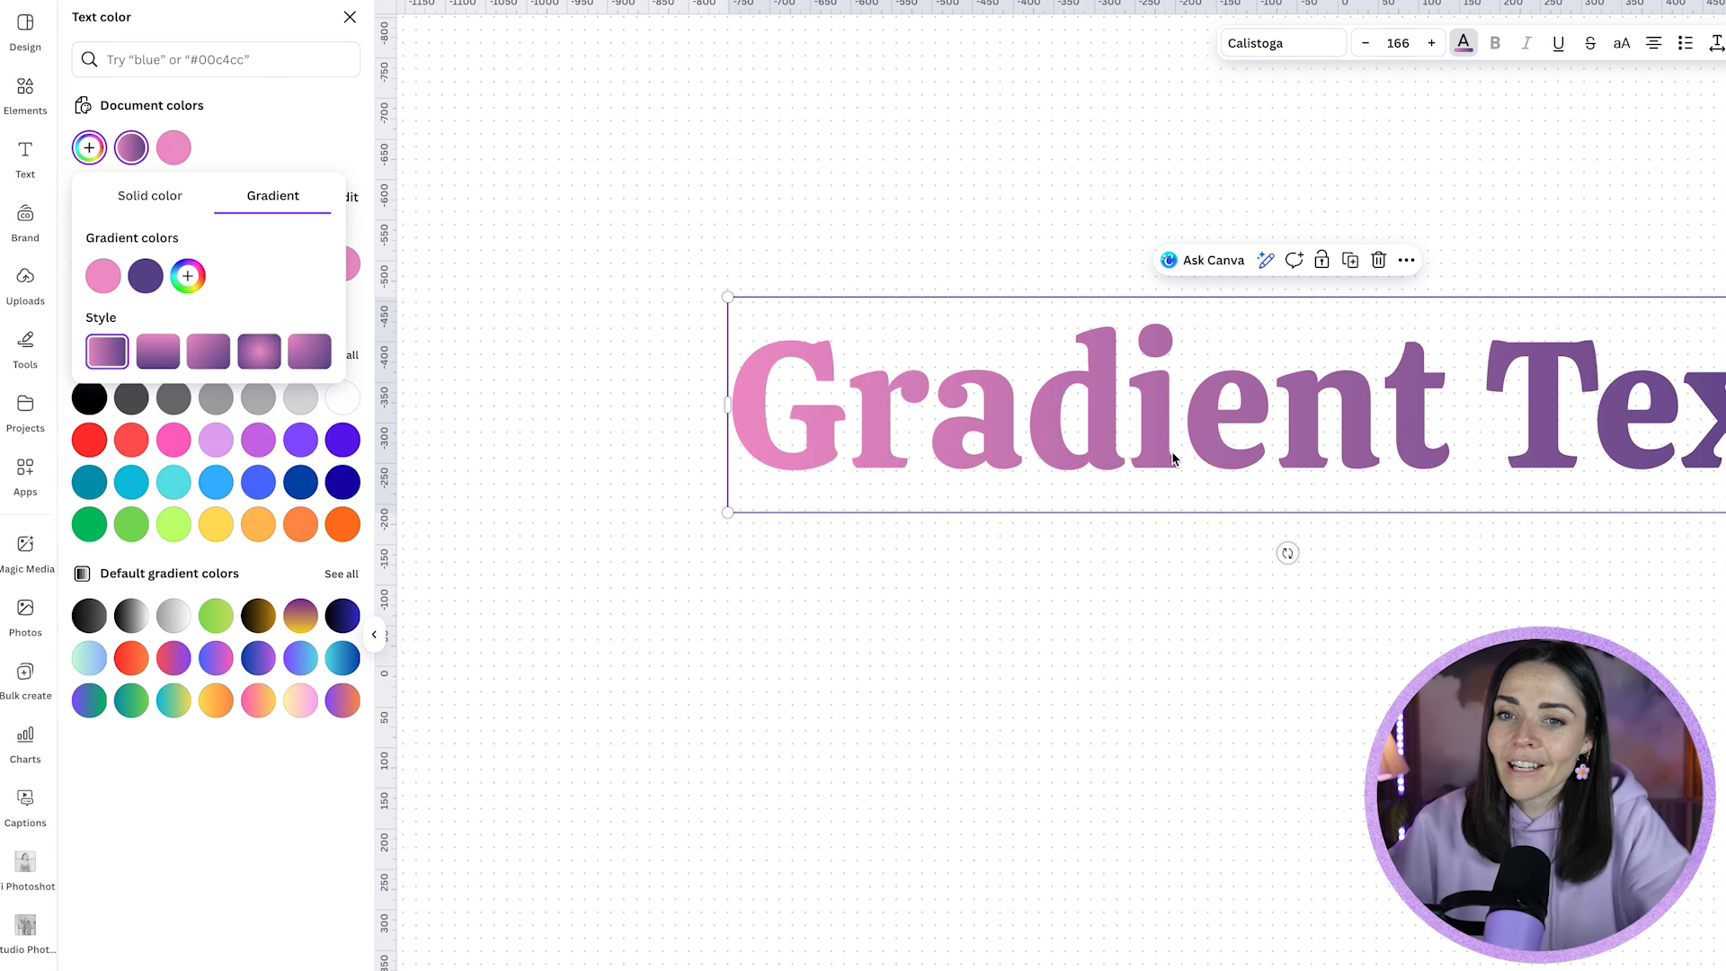
scroll(1173, 459, right, 3)
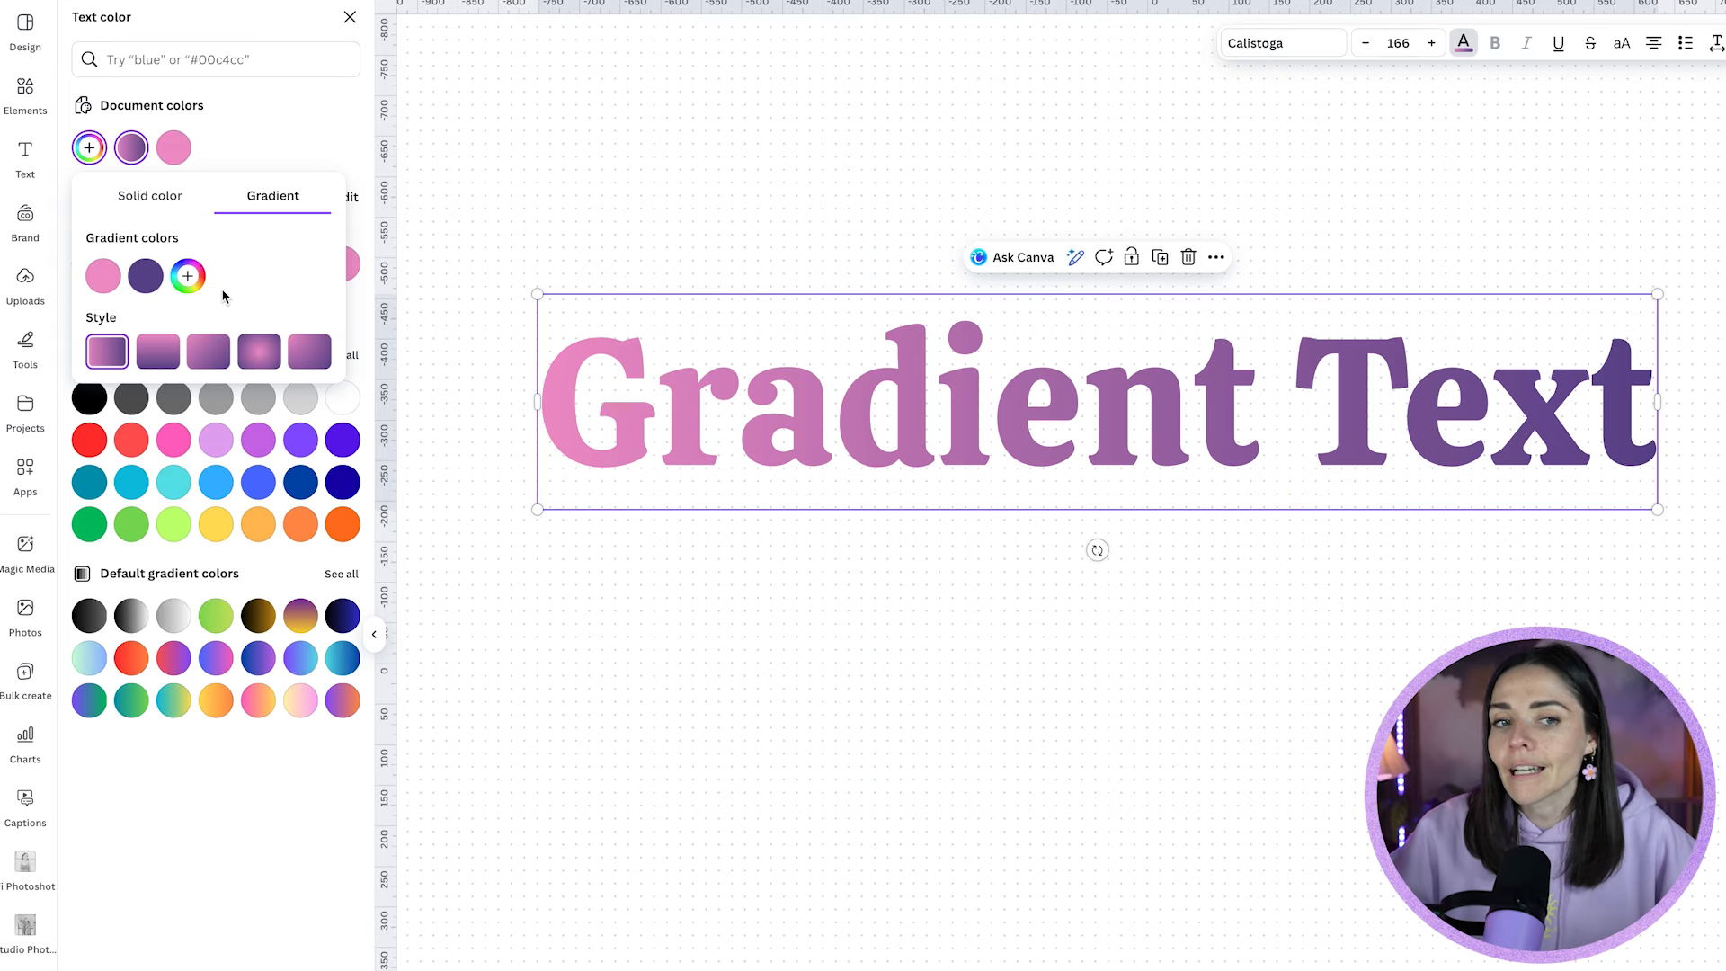
Change the gradient's second color from dark purple to a warm orange, #EE8D6E.
click(103, 276)
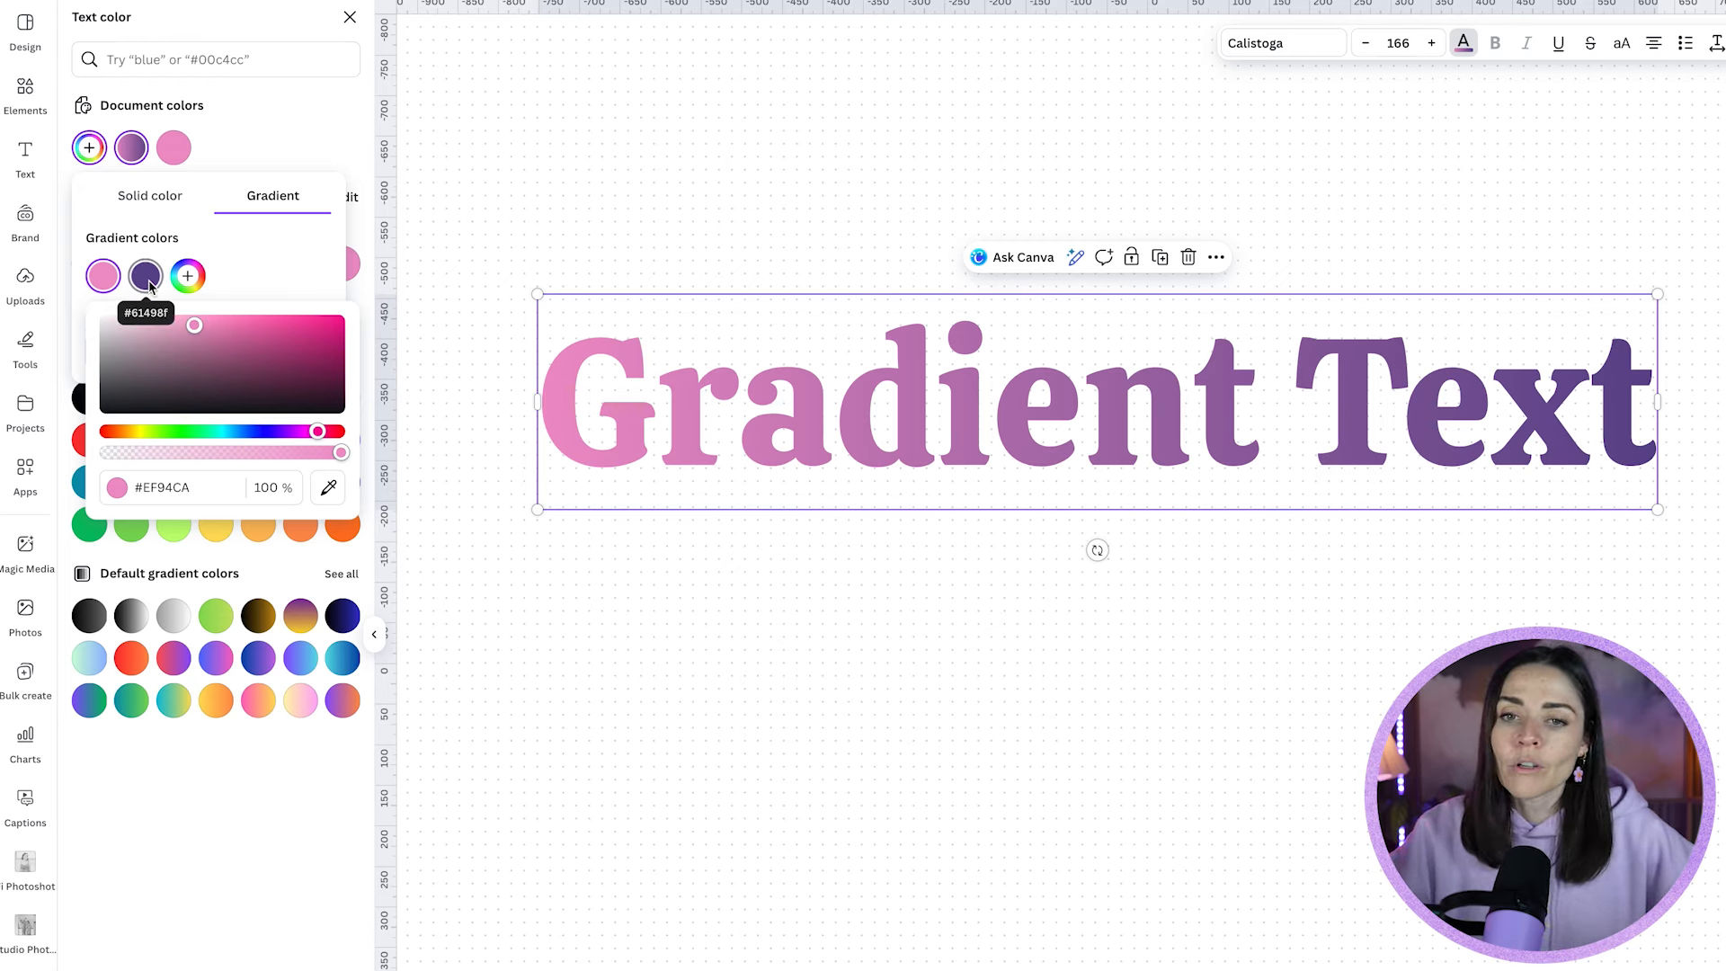
click(148, 279)
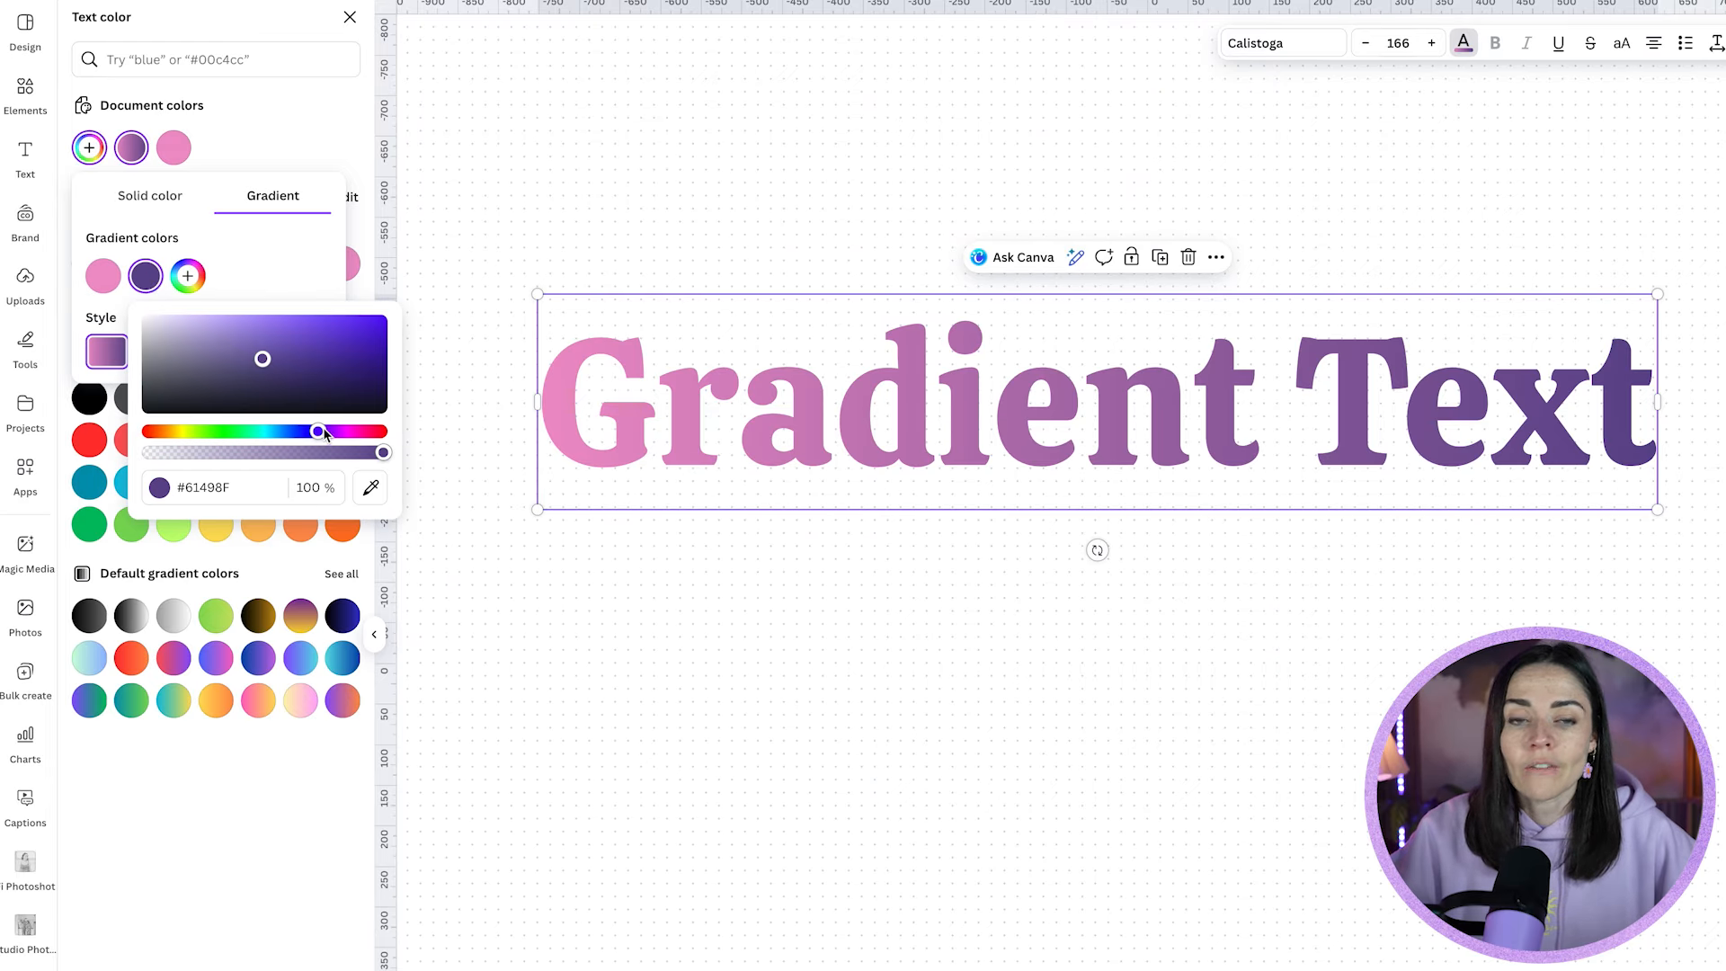
drag(322, 434, 386, 433)
mouse_move(262, 359)
mouse_down()
mouse_move(320, 327)
mouse_move(246, 324)
mouse_move(257, 339)
mouse_up()
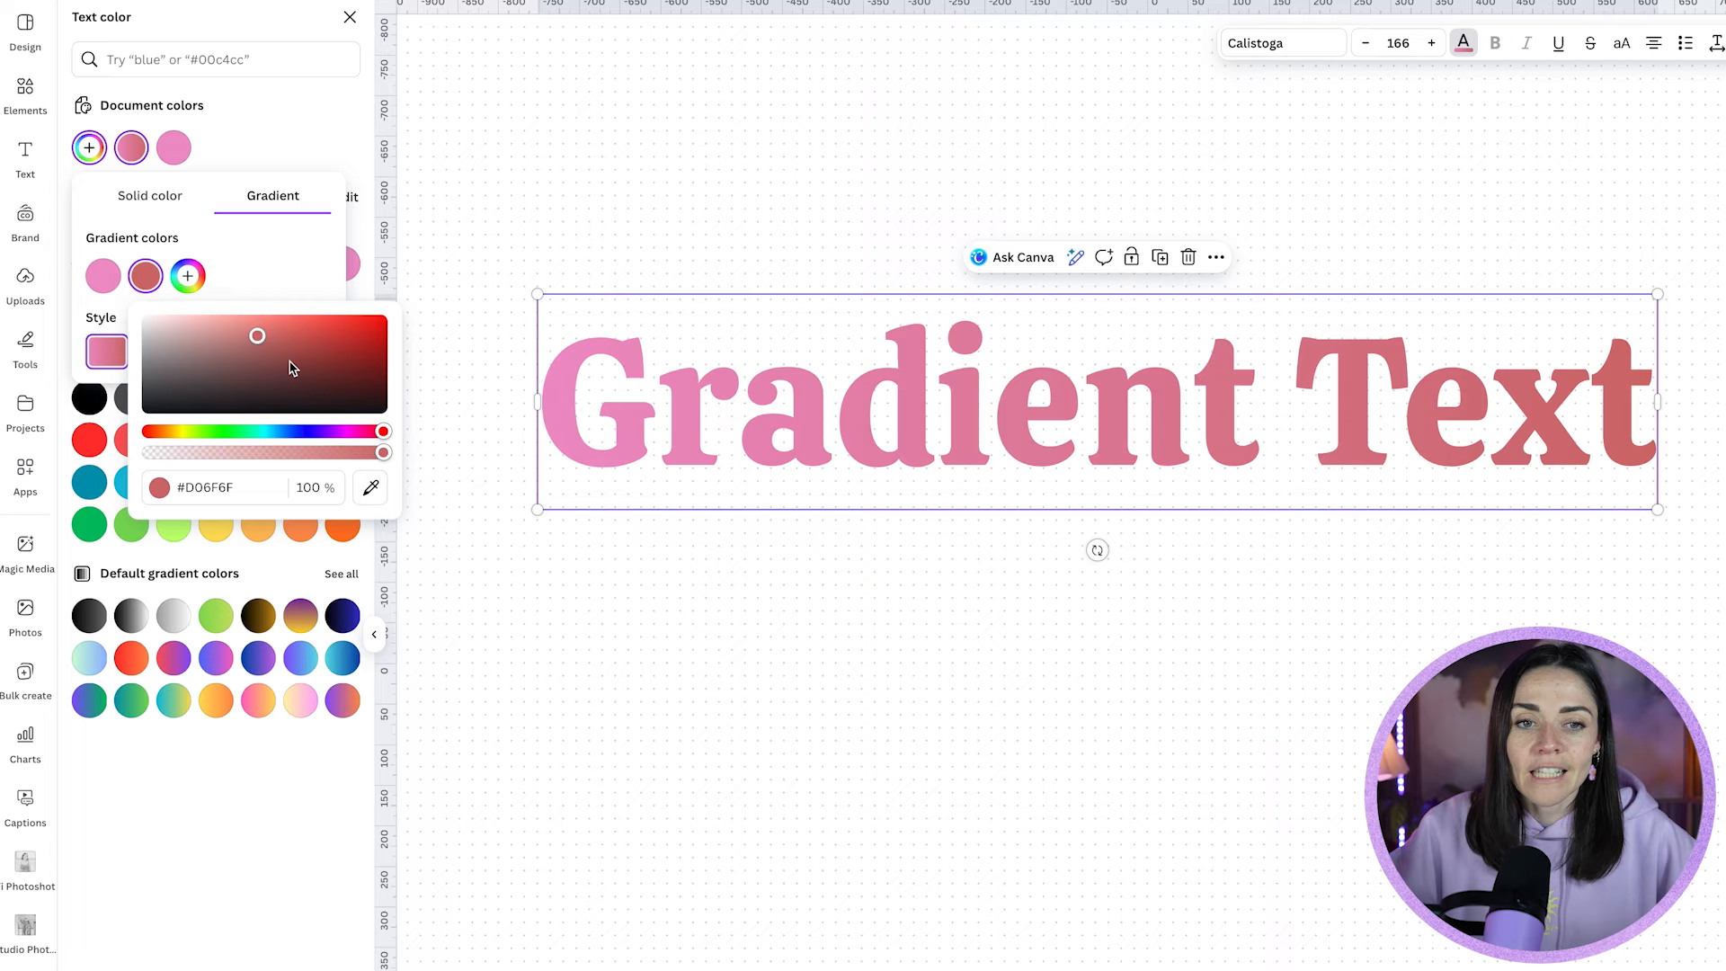
drag(383, 433, 156, 438)
drag(258, 337, 276, 325)
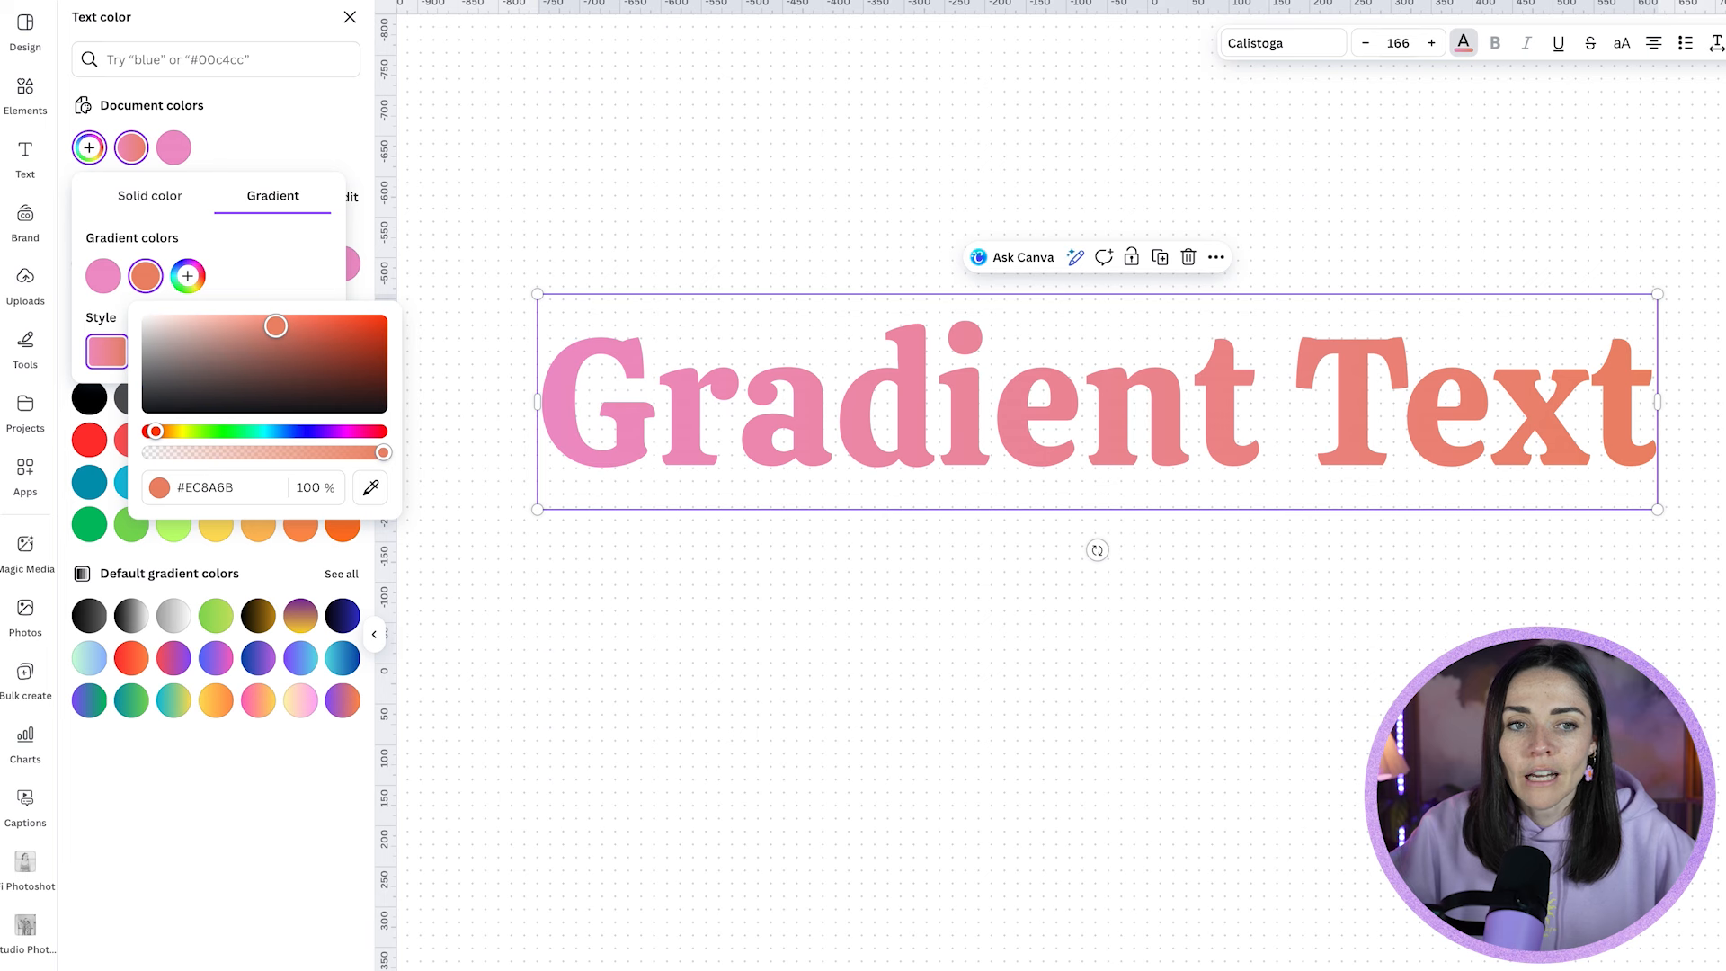
click(272, 213)
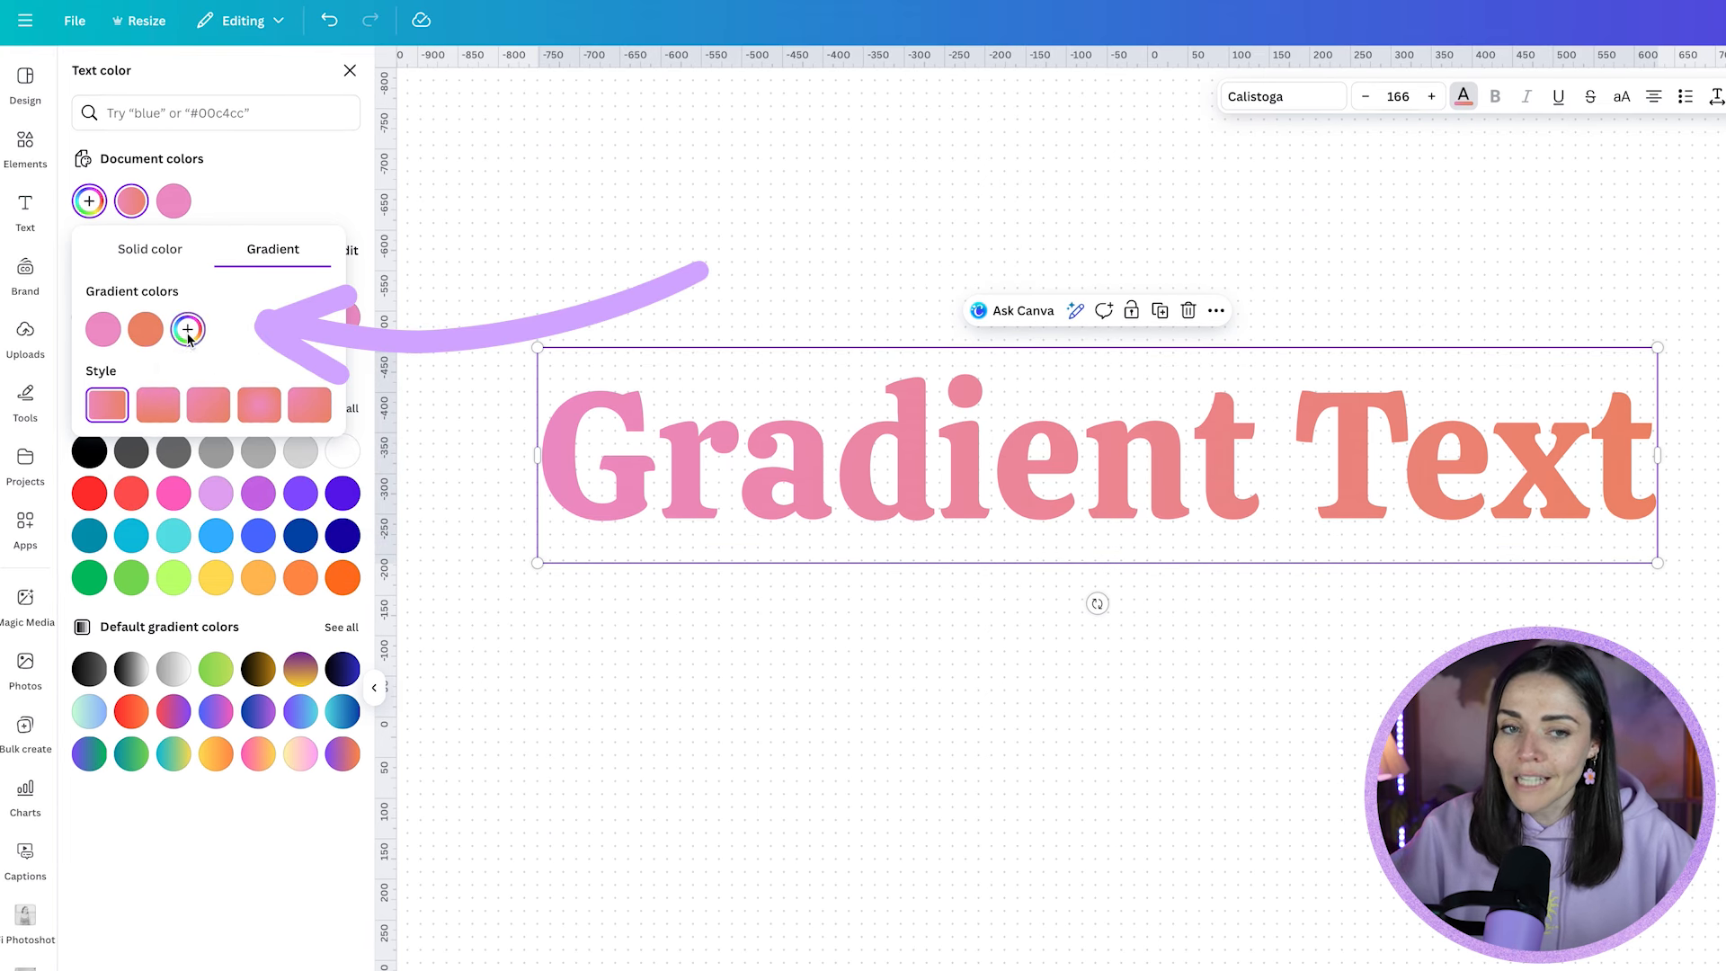
Add a third gradient color and set it to muted gold #DEC25E.
click(188, 329)
click(226, 486)
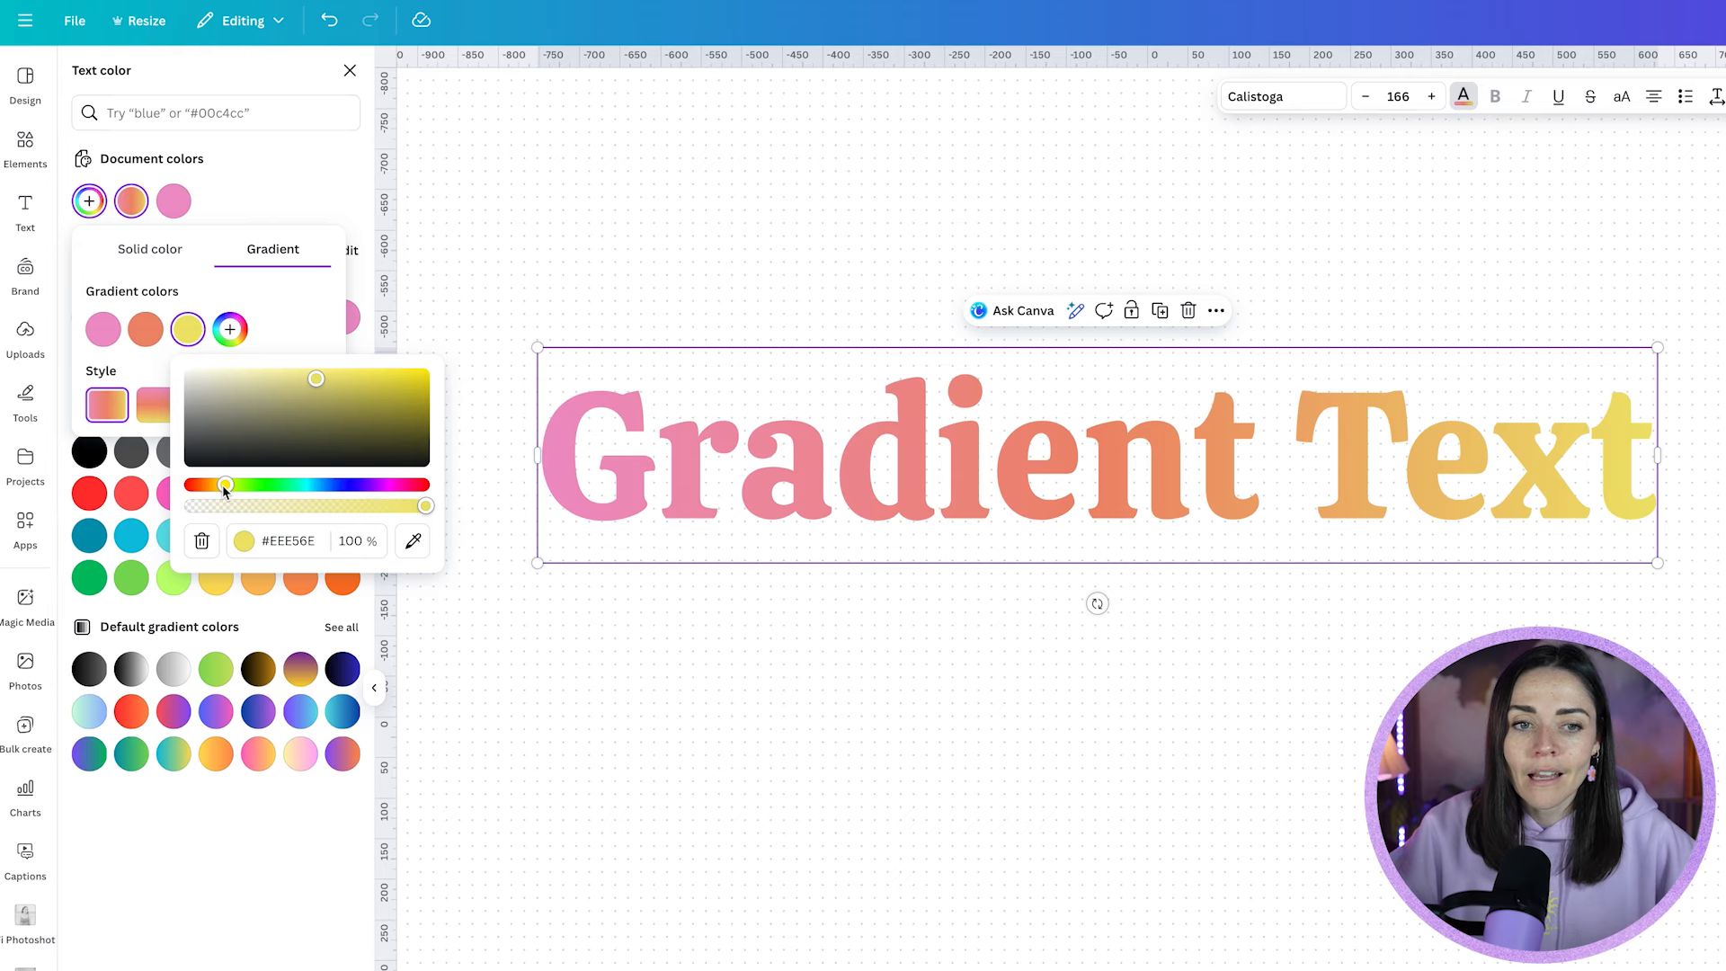
drag(316, 379, 312, 384)
drag(224, 486, 219, 486)
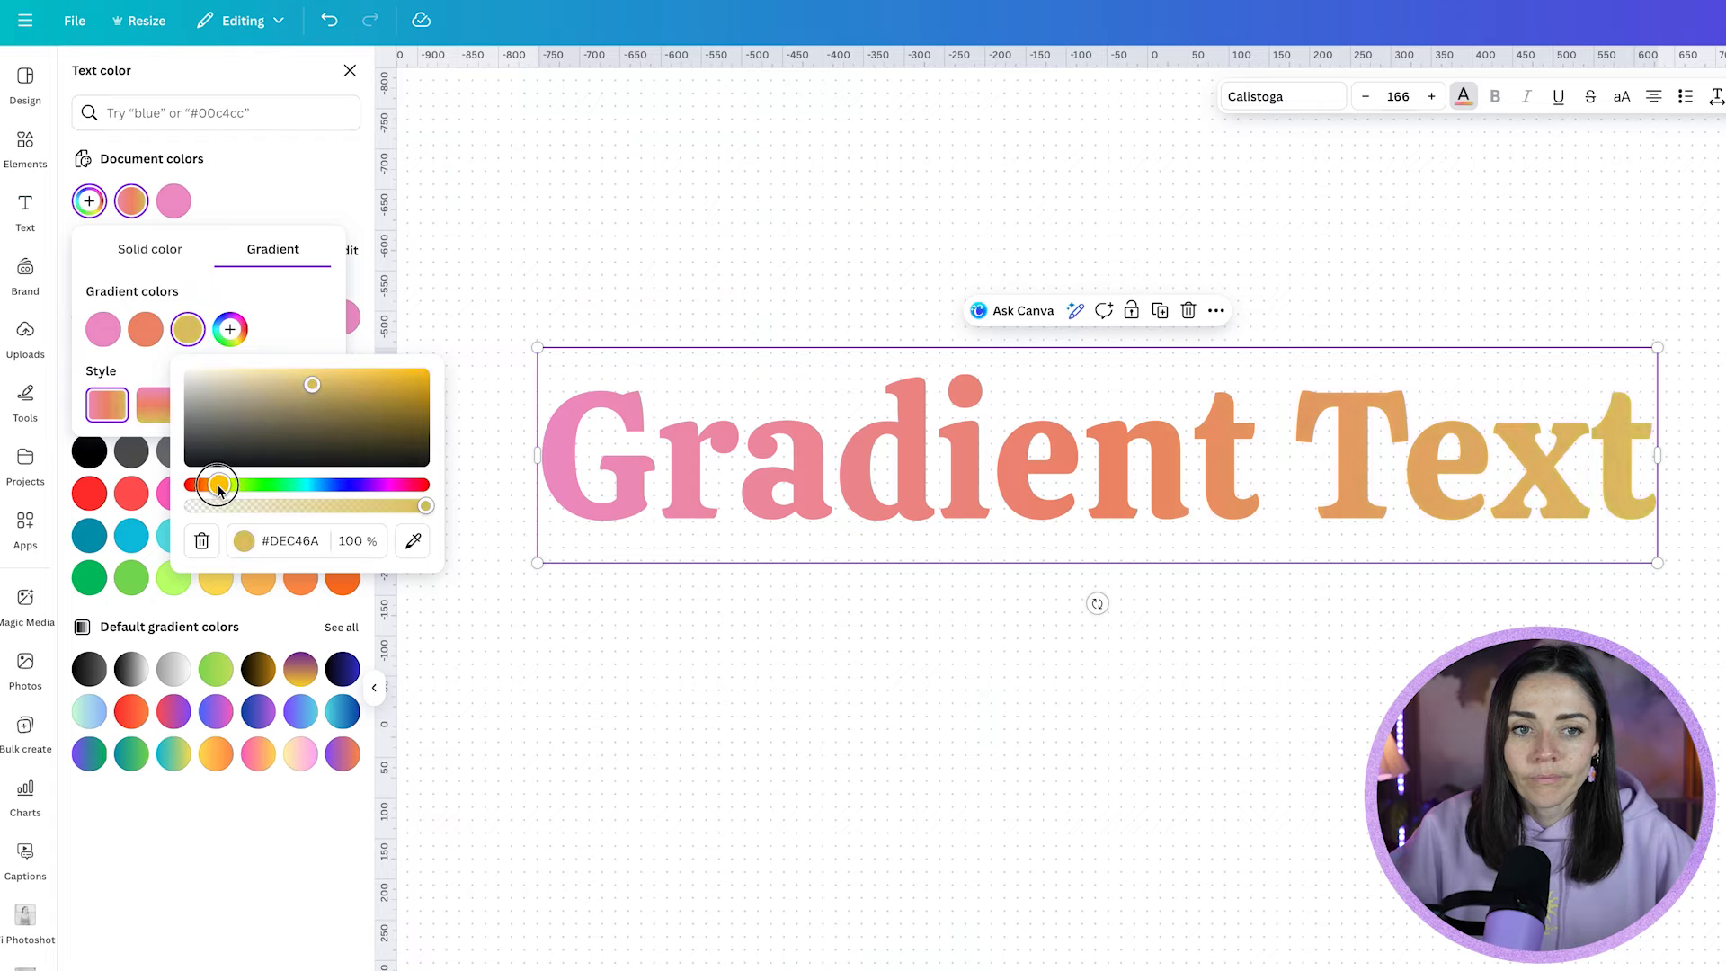
drag(312, 385, 326, 385)
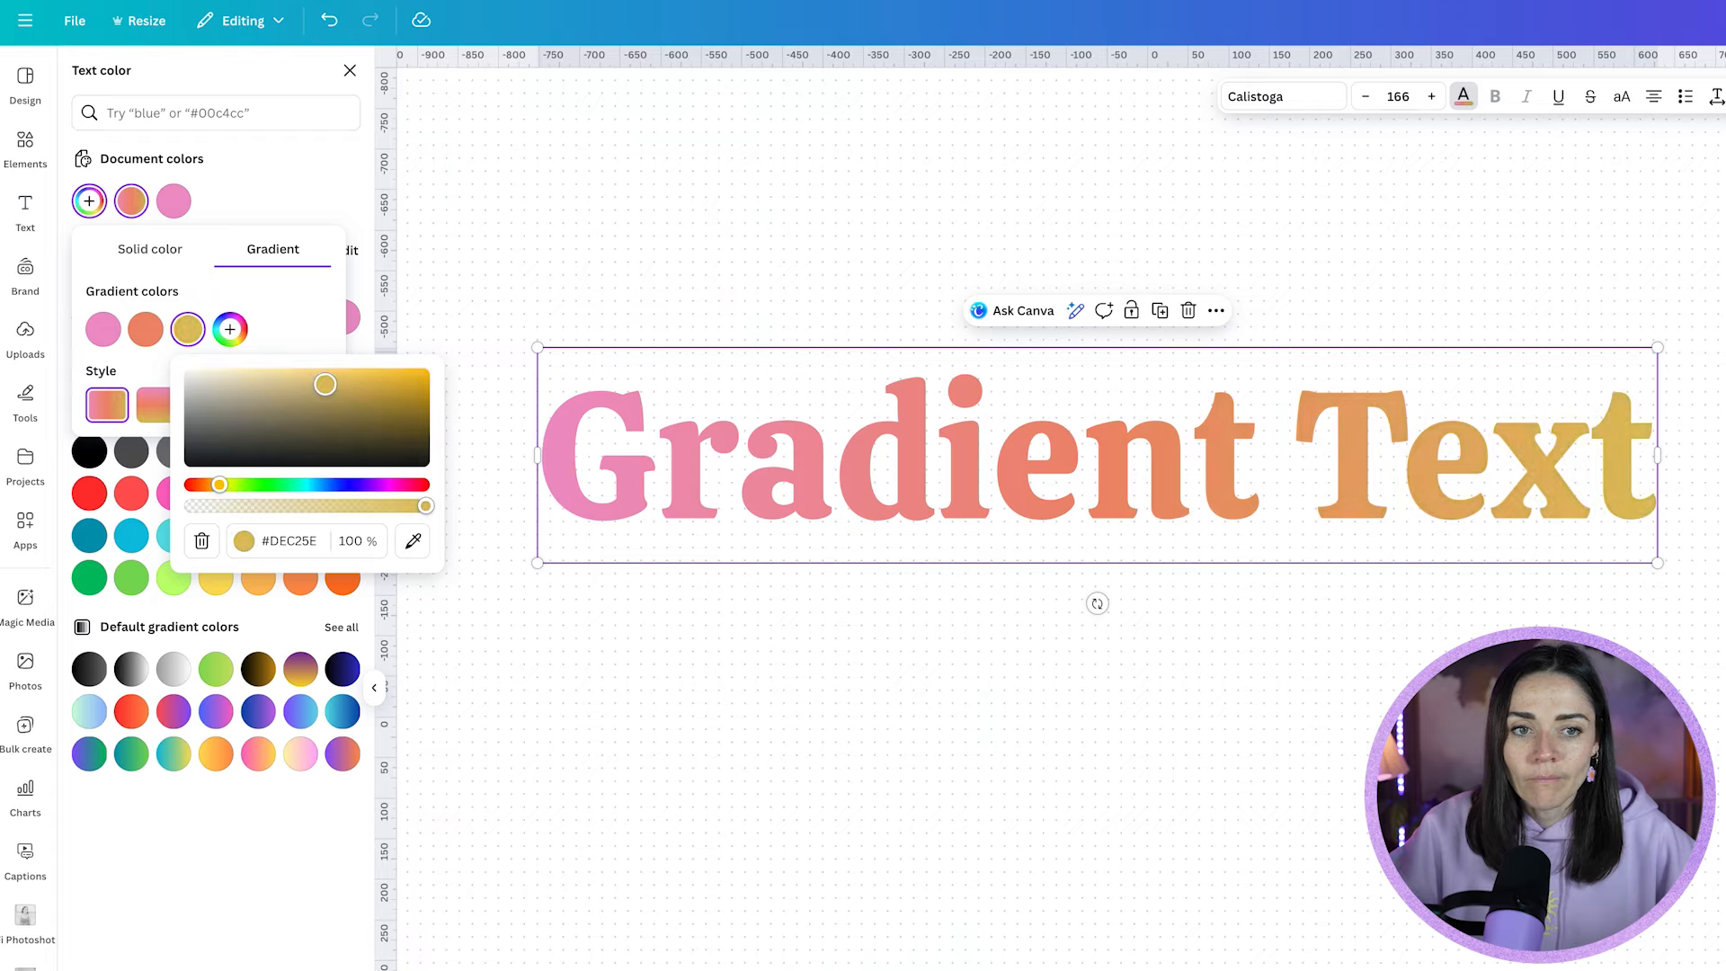
click(270, 326)
Add a fourth gradient color and set it to green #80C369.
click(230, 329)
drag(260, 486, 301, 486)
click(339, 395)
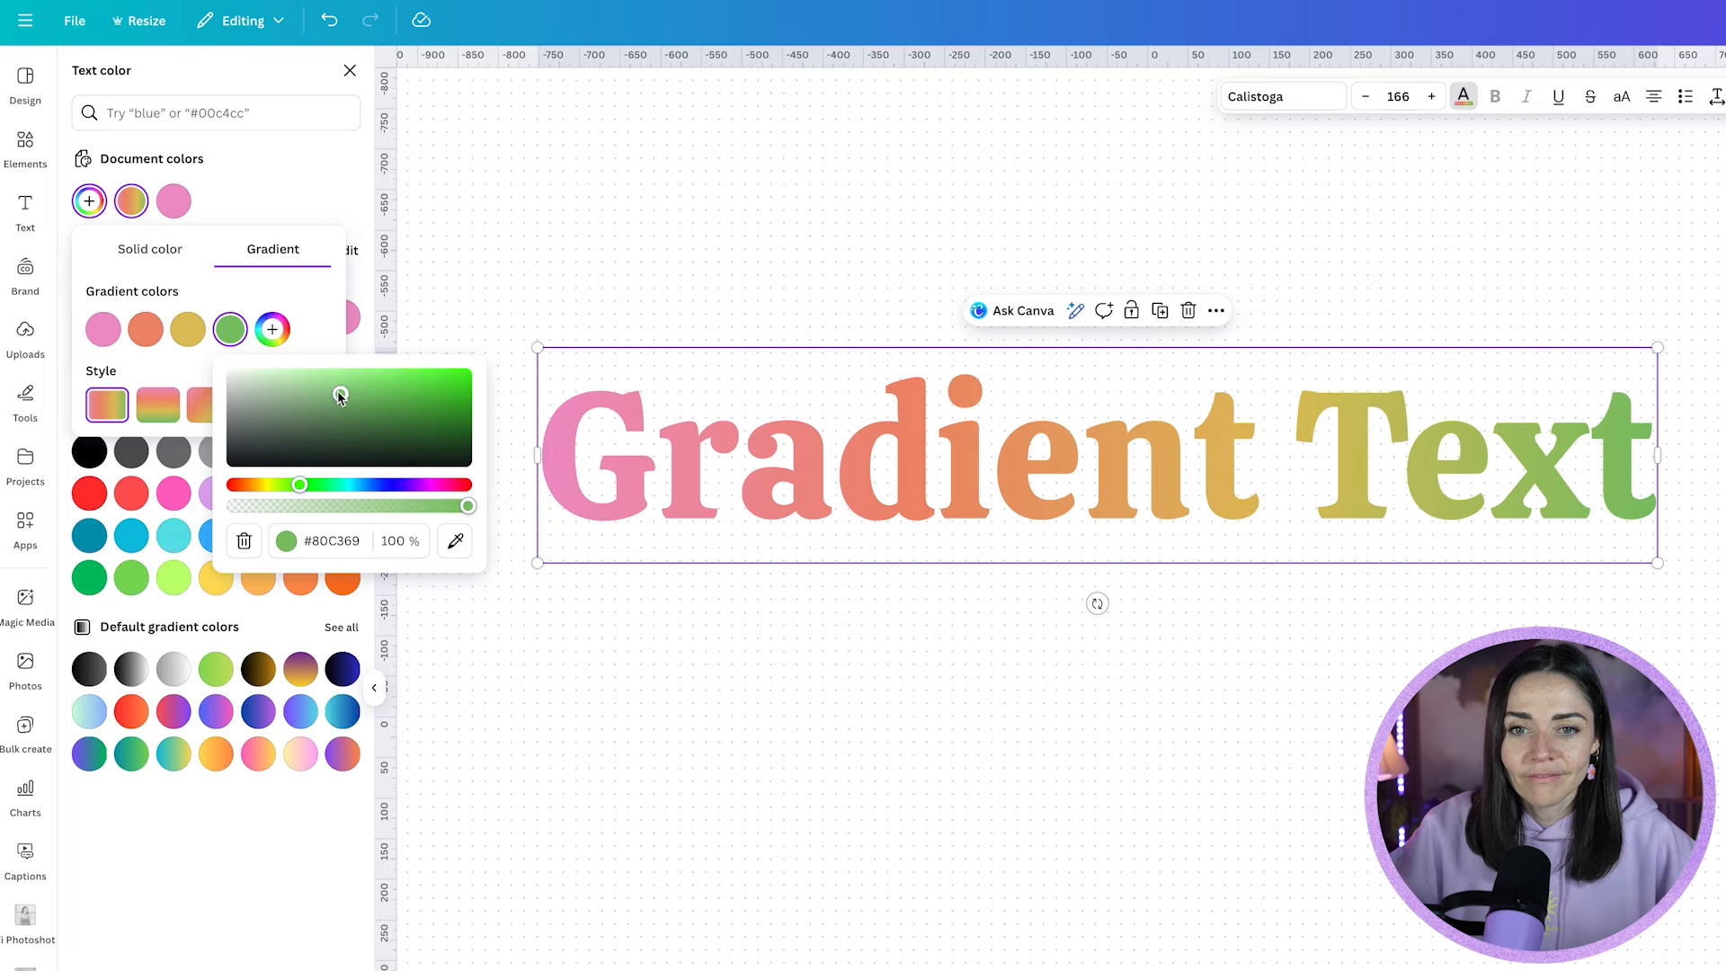
click(271, 329)
Add a fifth gradient color and set it to light blue #80CCE0.
click(272, 329)
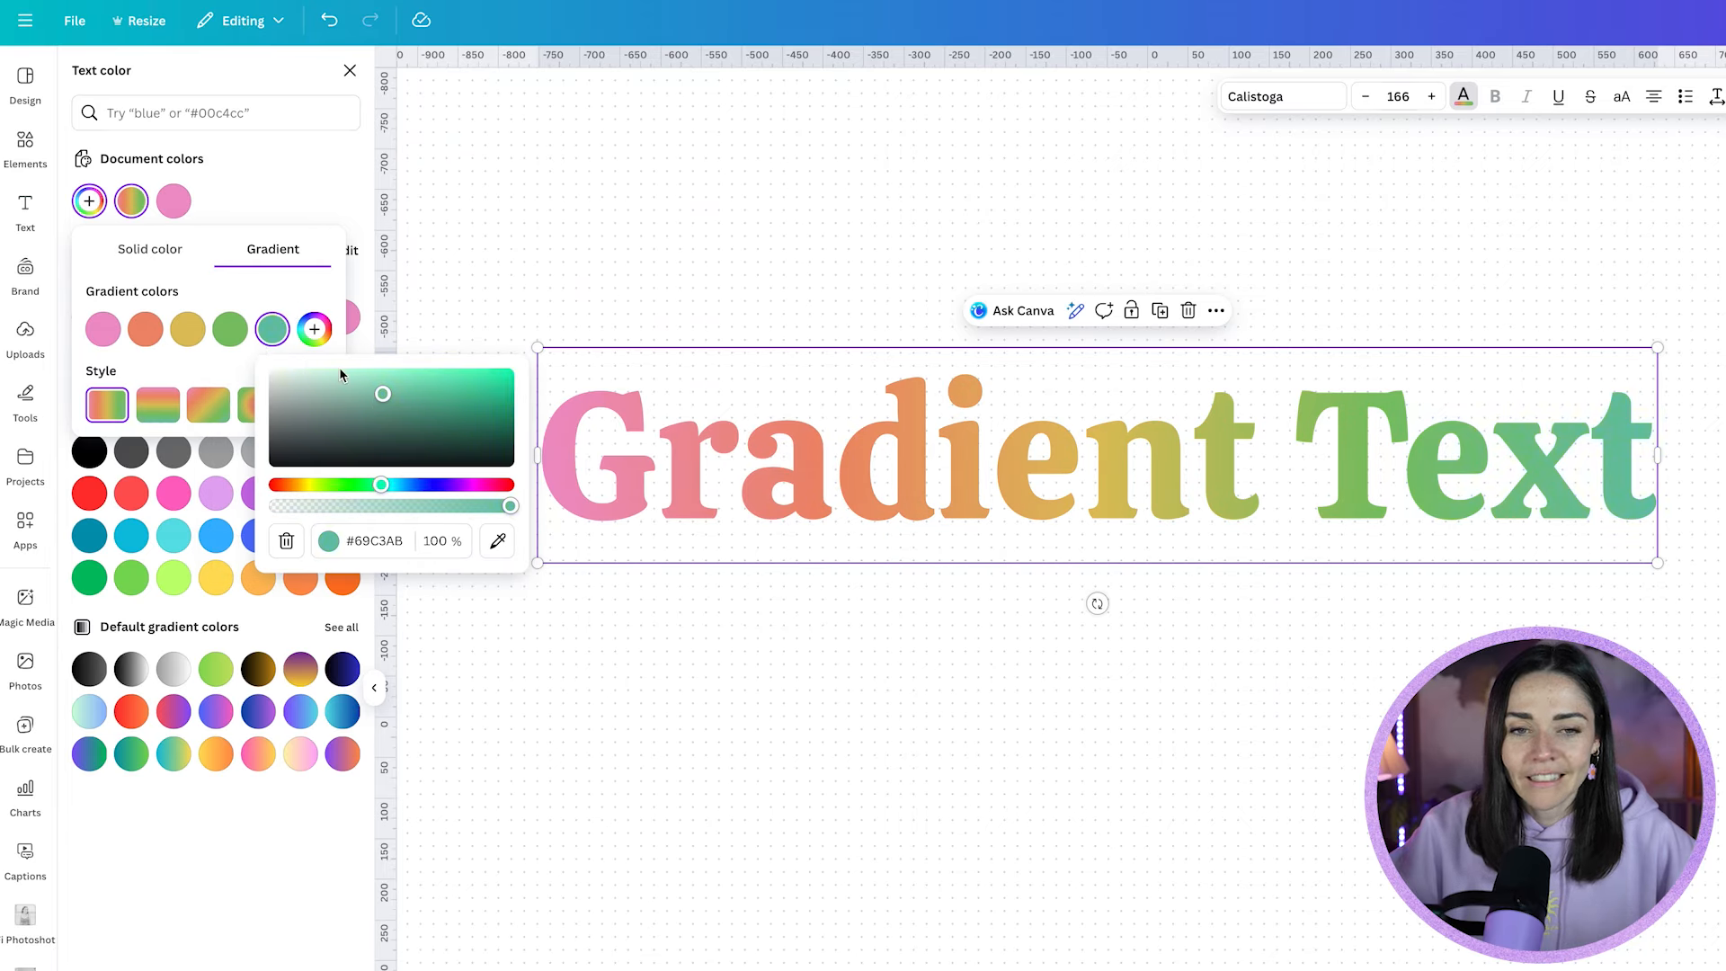
click(408, 486)
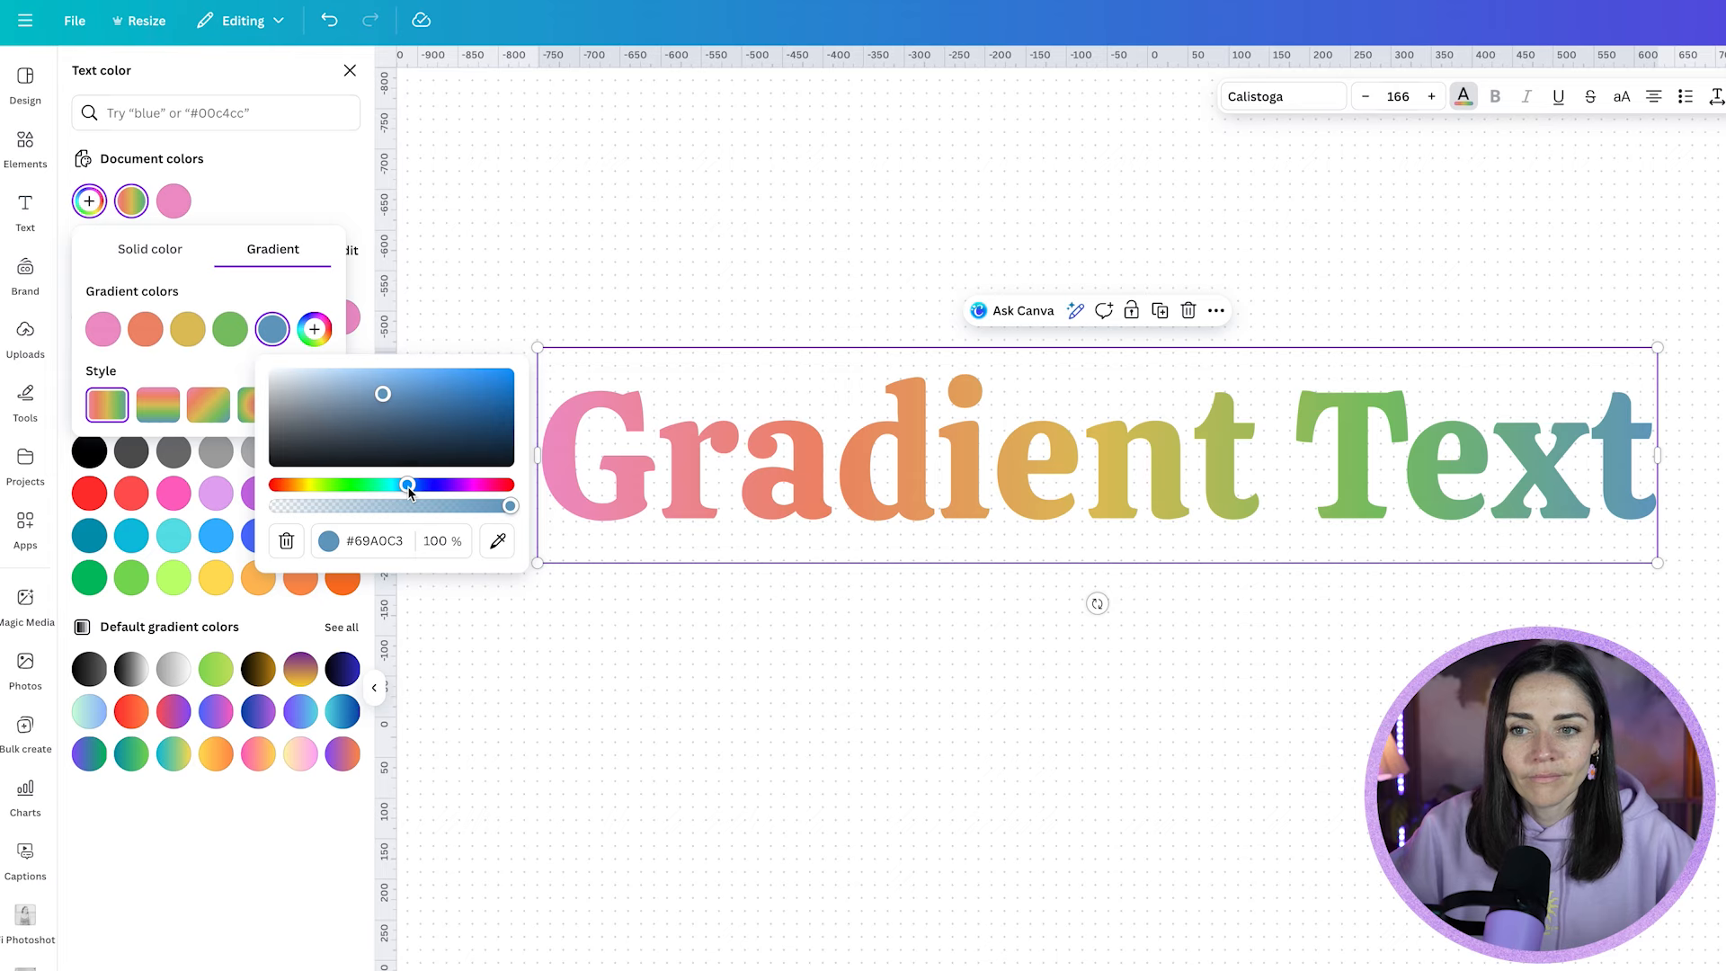
drag(409, 490, 400, 487)
drag(383, 394, 376, 387)
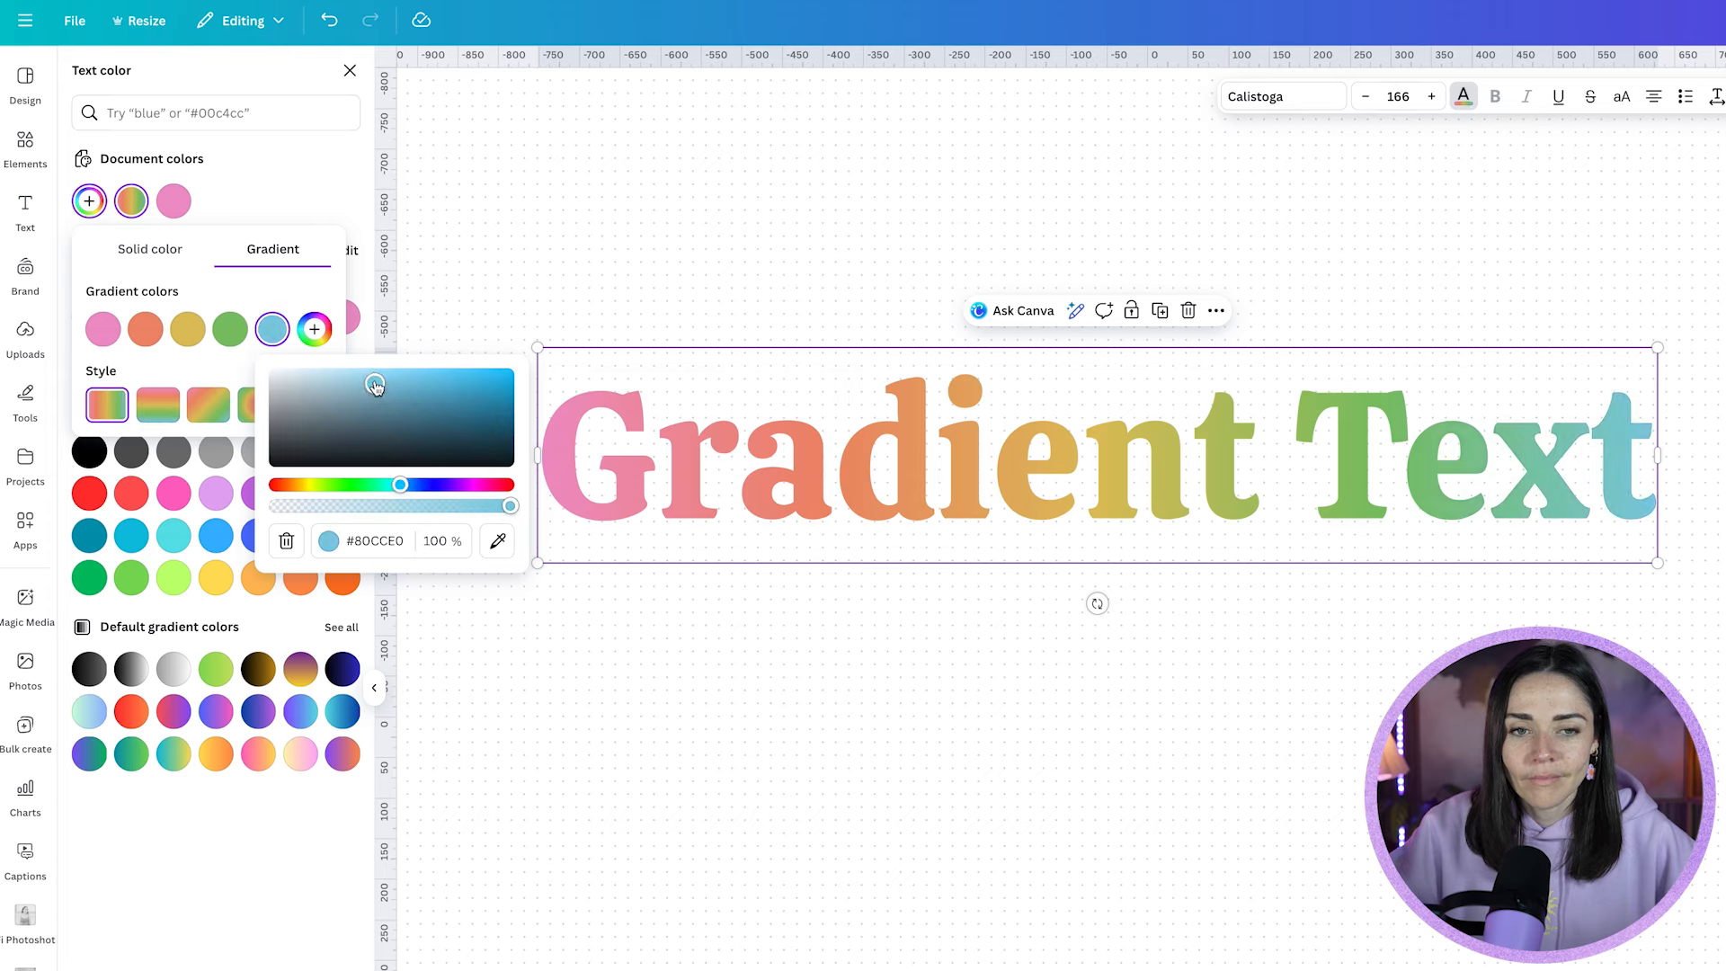
Add a sixth gradient color and set it to purple #9980E0.
click(314, 329)
click(473, 488)
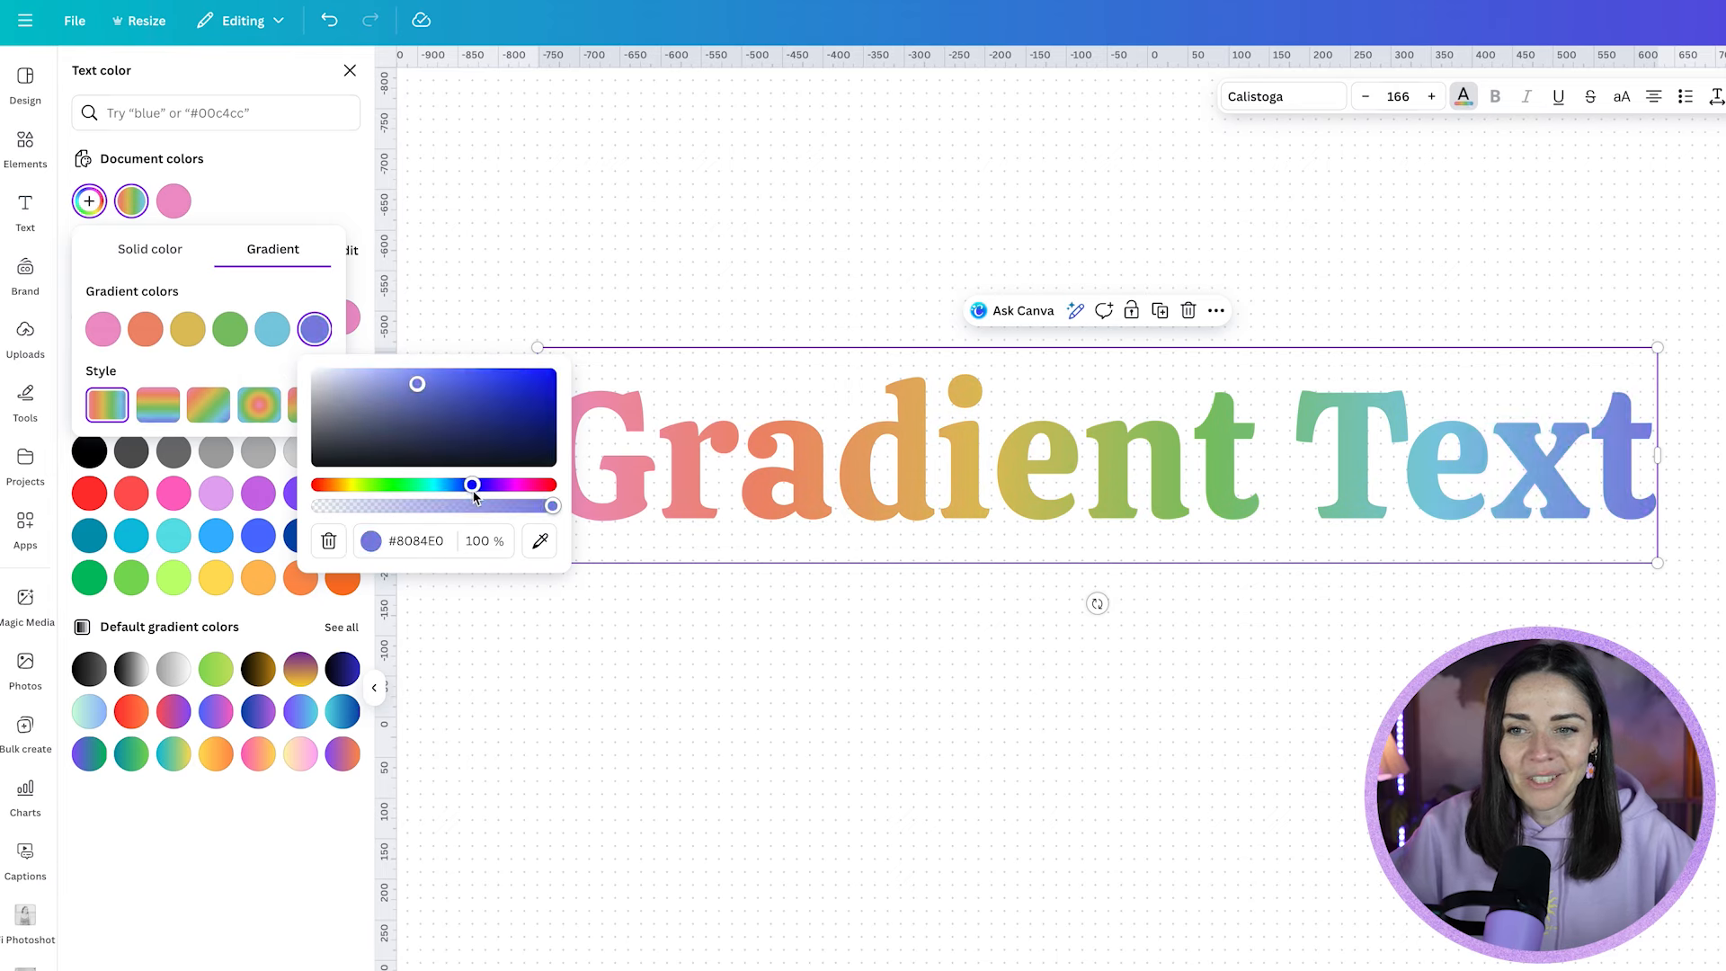
click(484, 490)
click(301, 287)
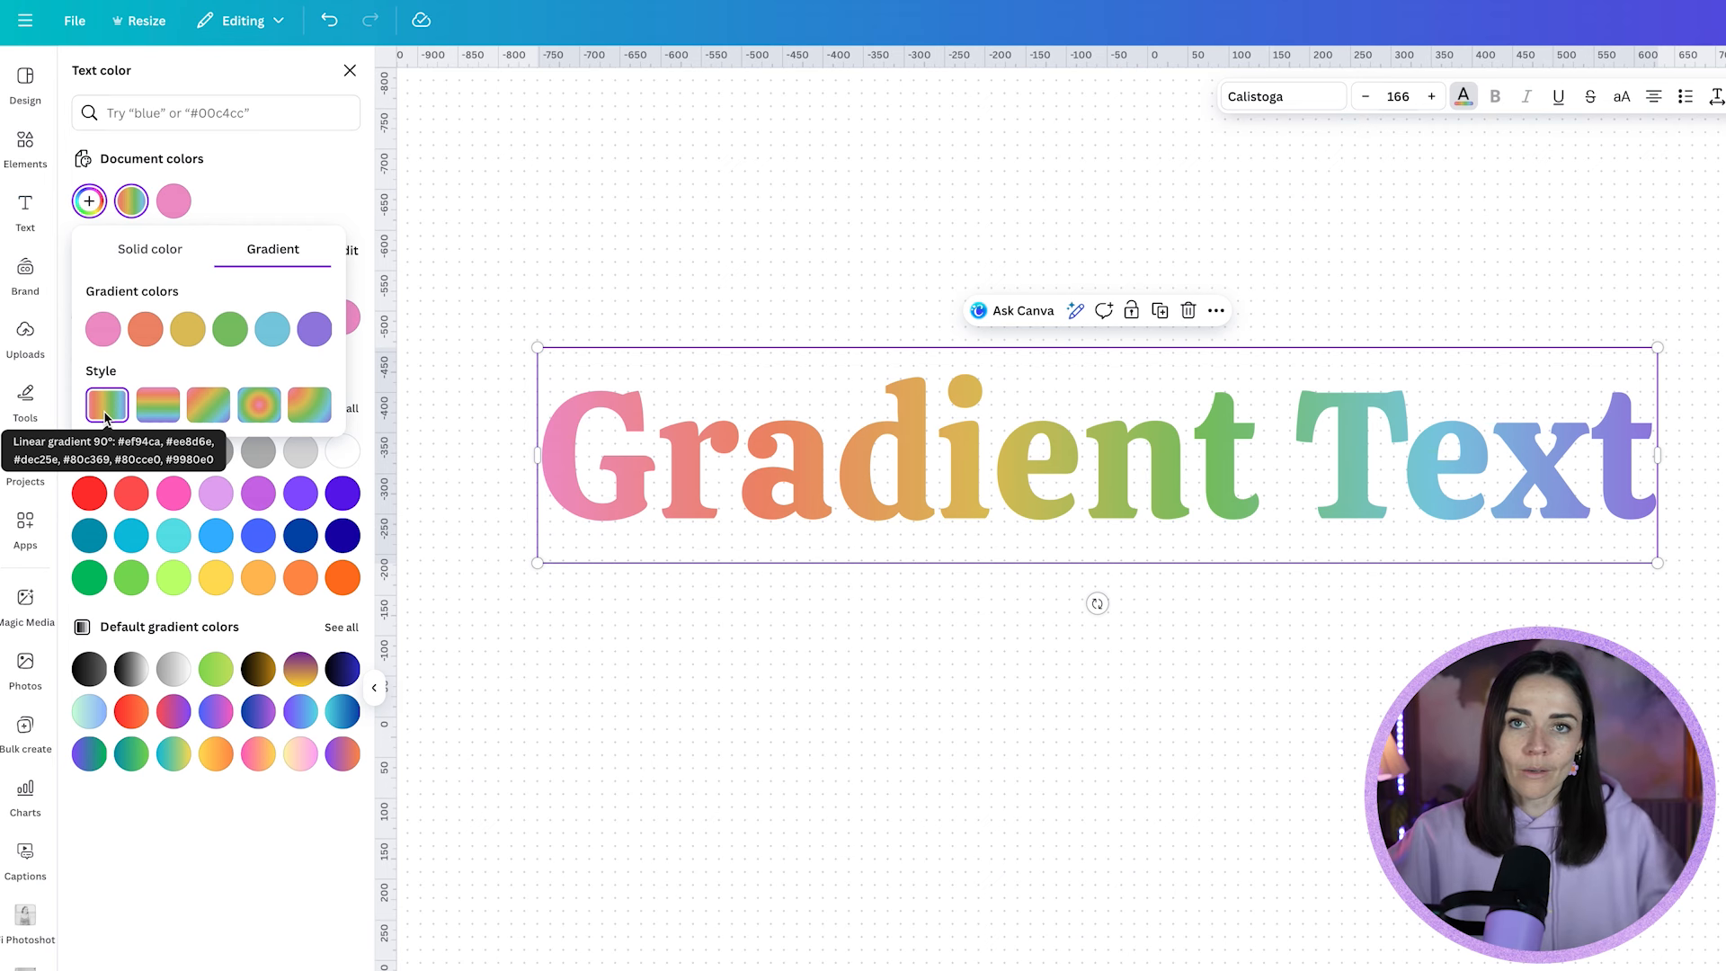
Try each of the other four gradient styles on the title and return to the 90° linear style.
click(163, 412)
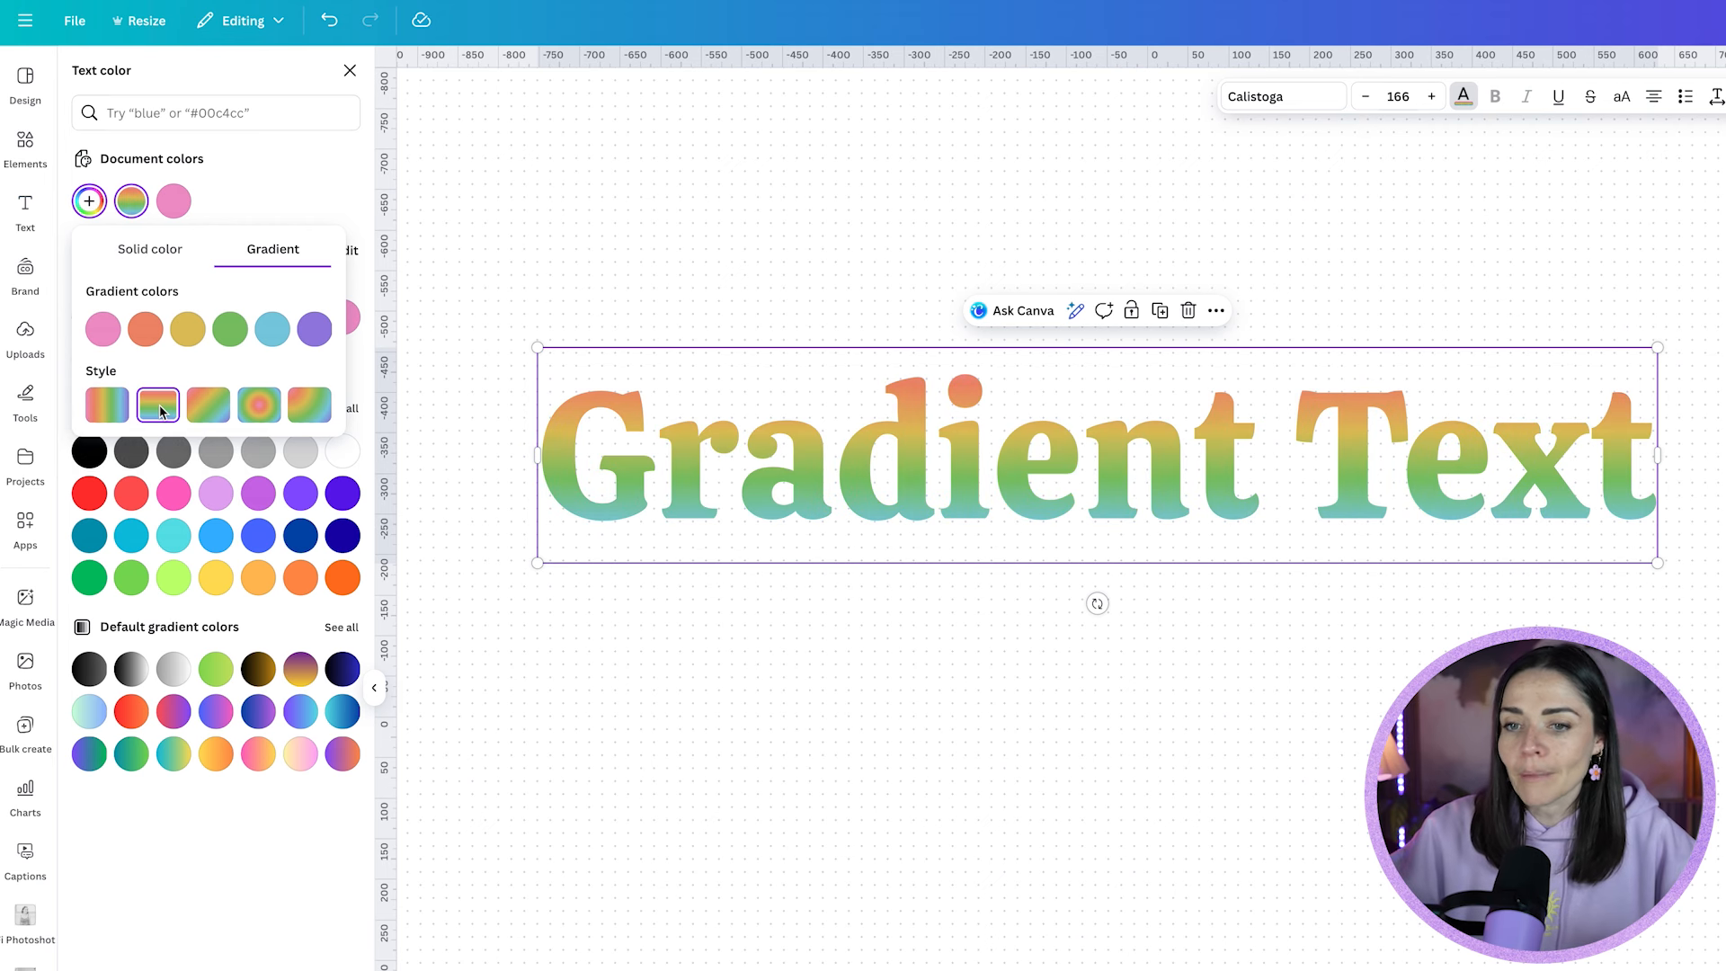
click(207, 412)
click(258, 409)
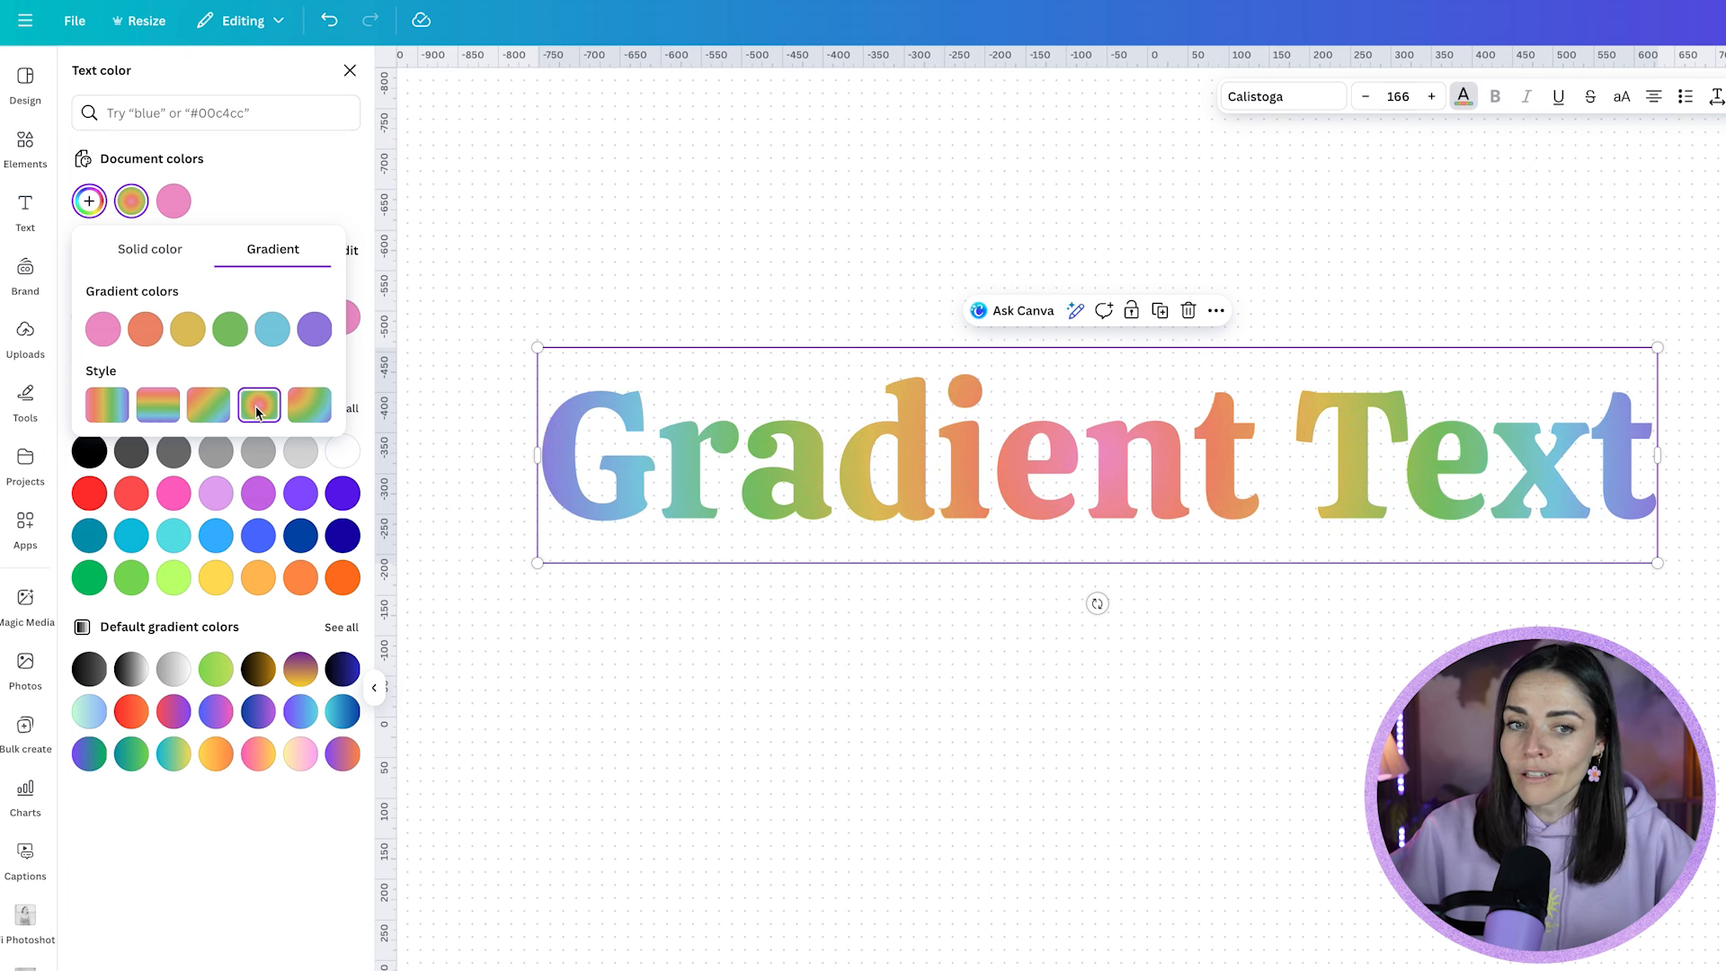
click(311, 412)
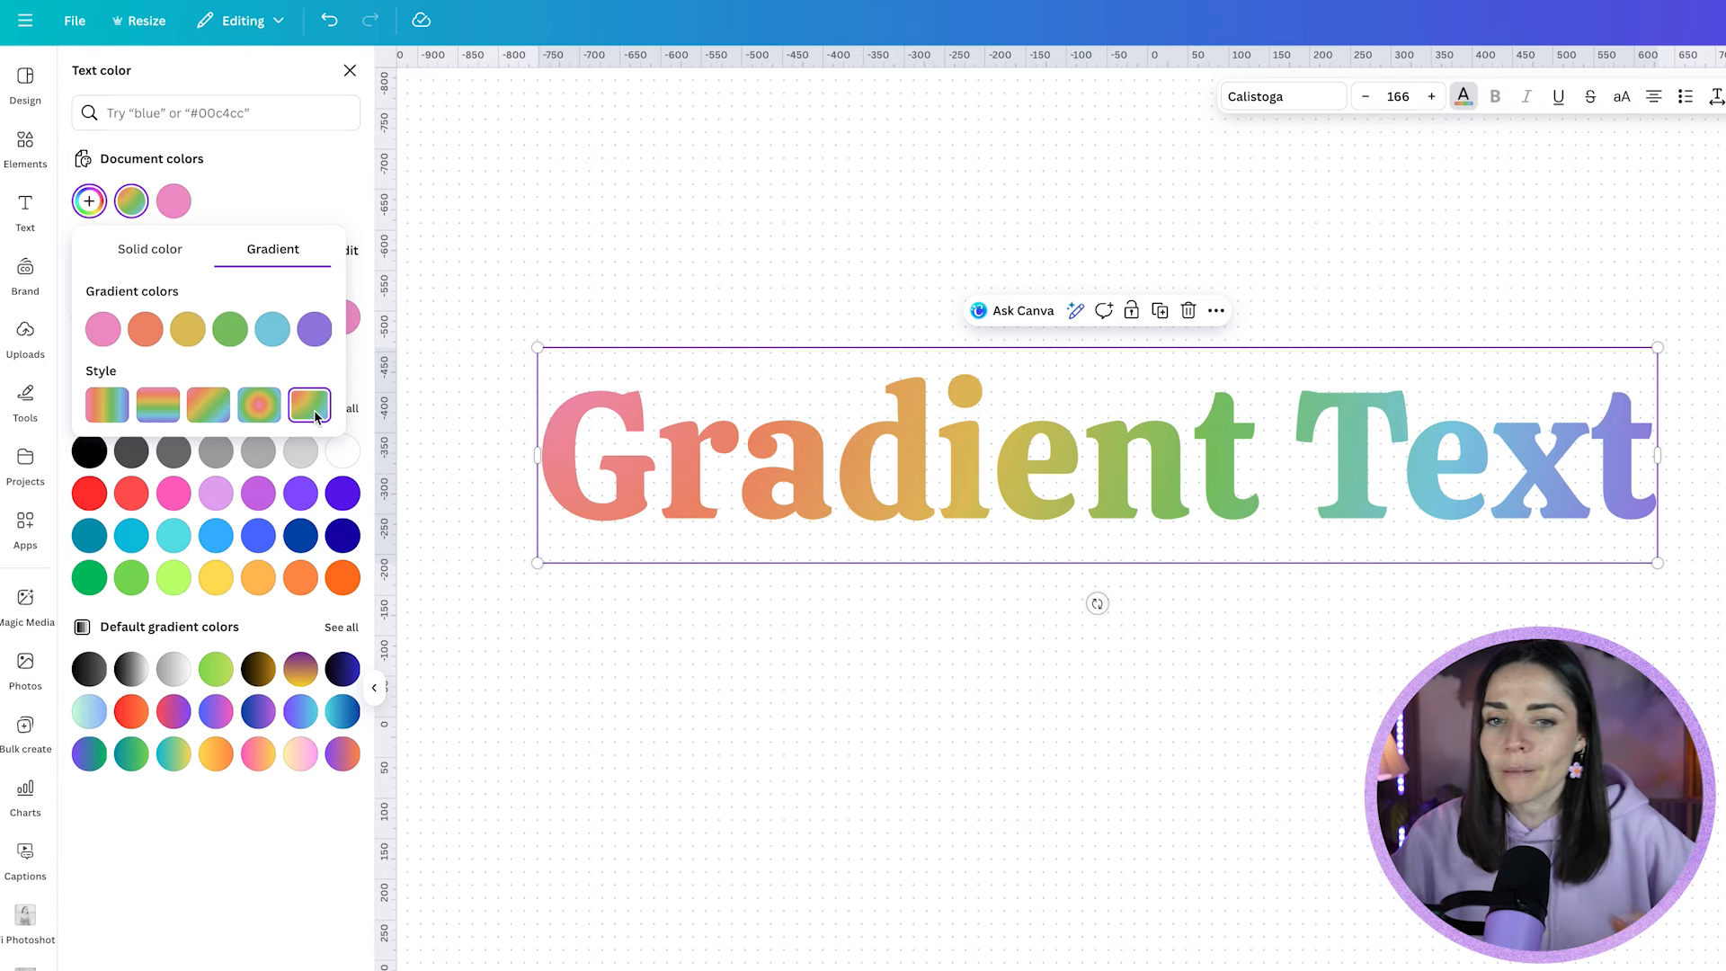
click(124, 412)
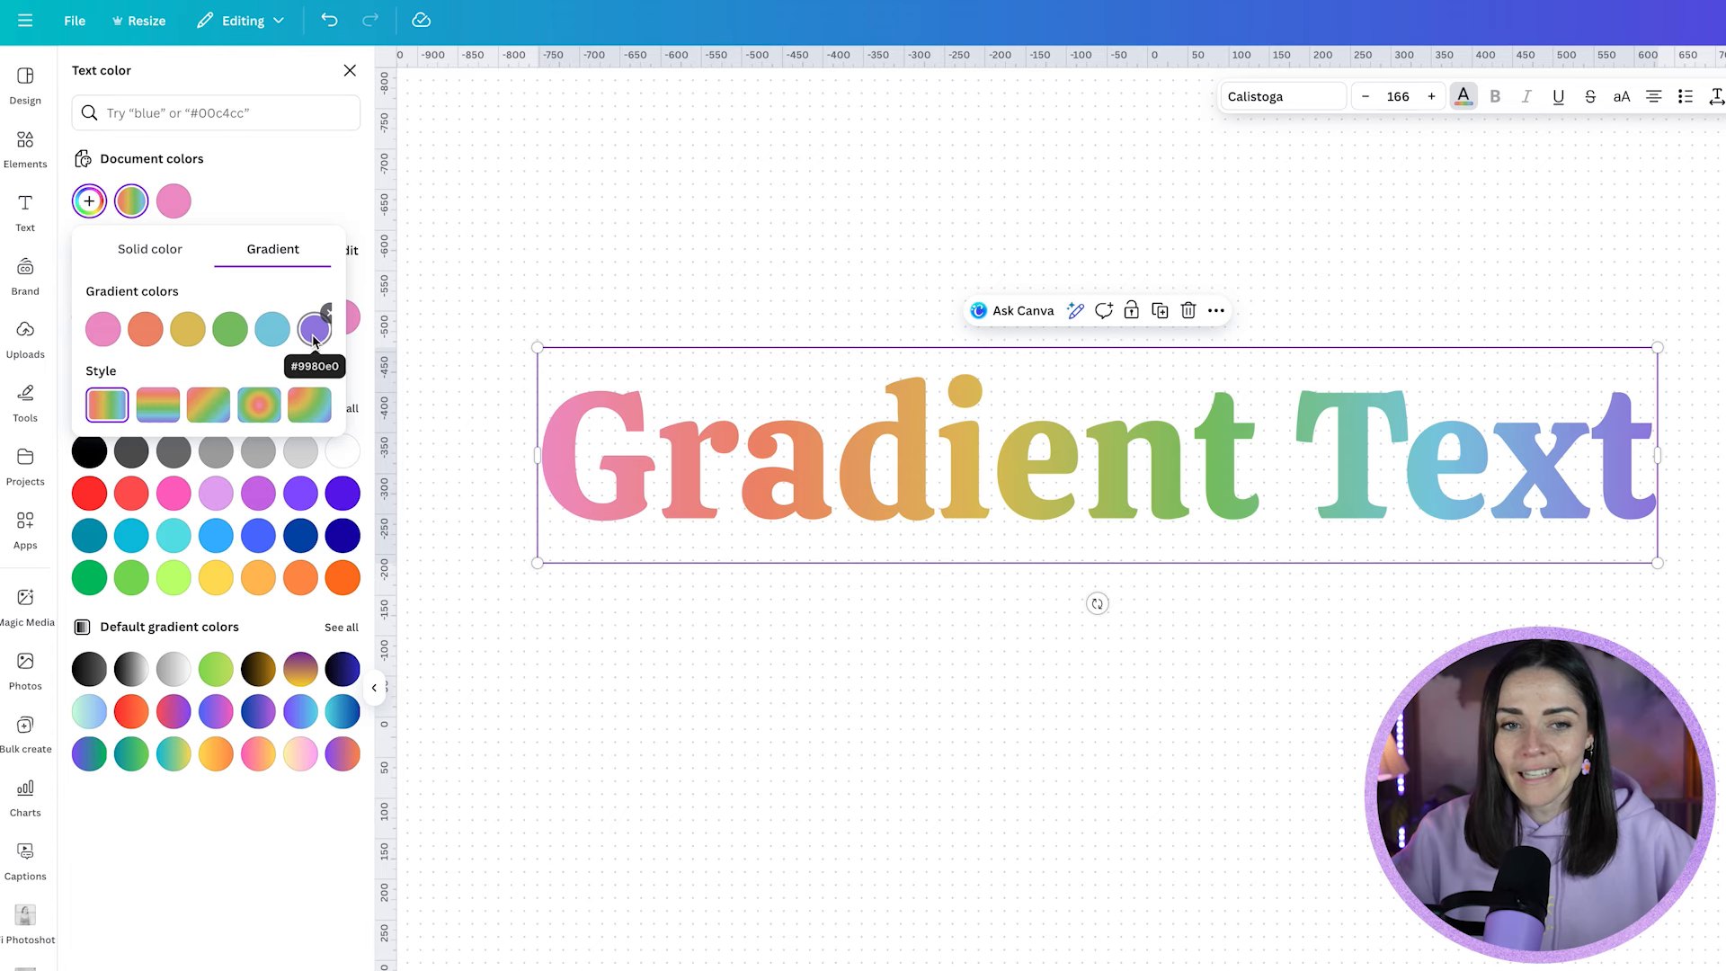
Move the purple to the start of the gradient and delete the green, light blue and gold colors.
drag(316, 340, 101, 332)
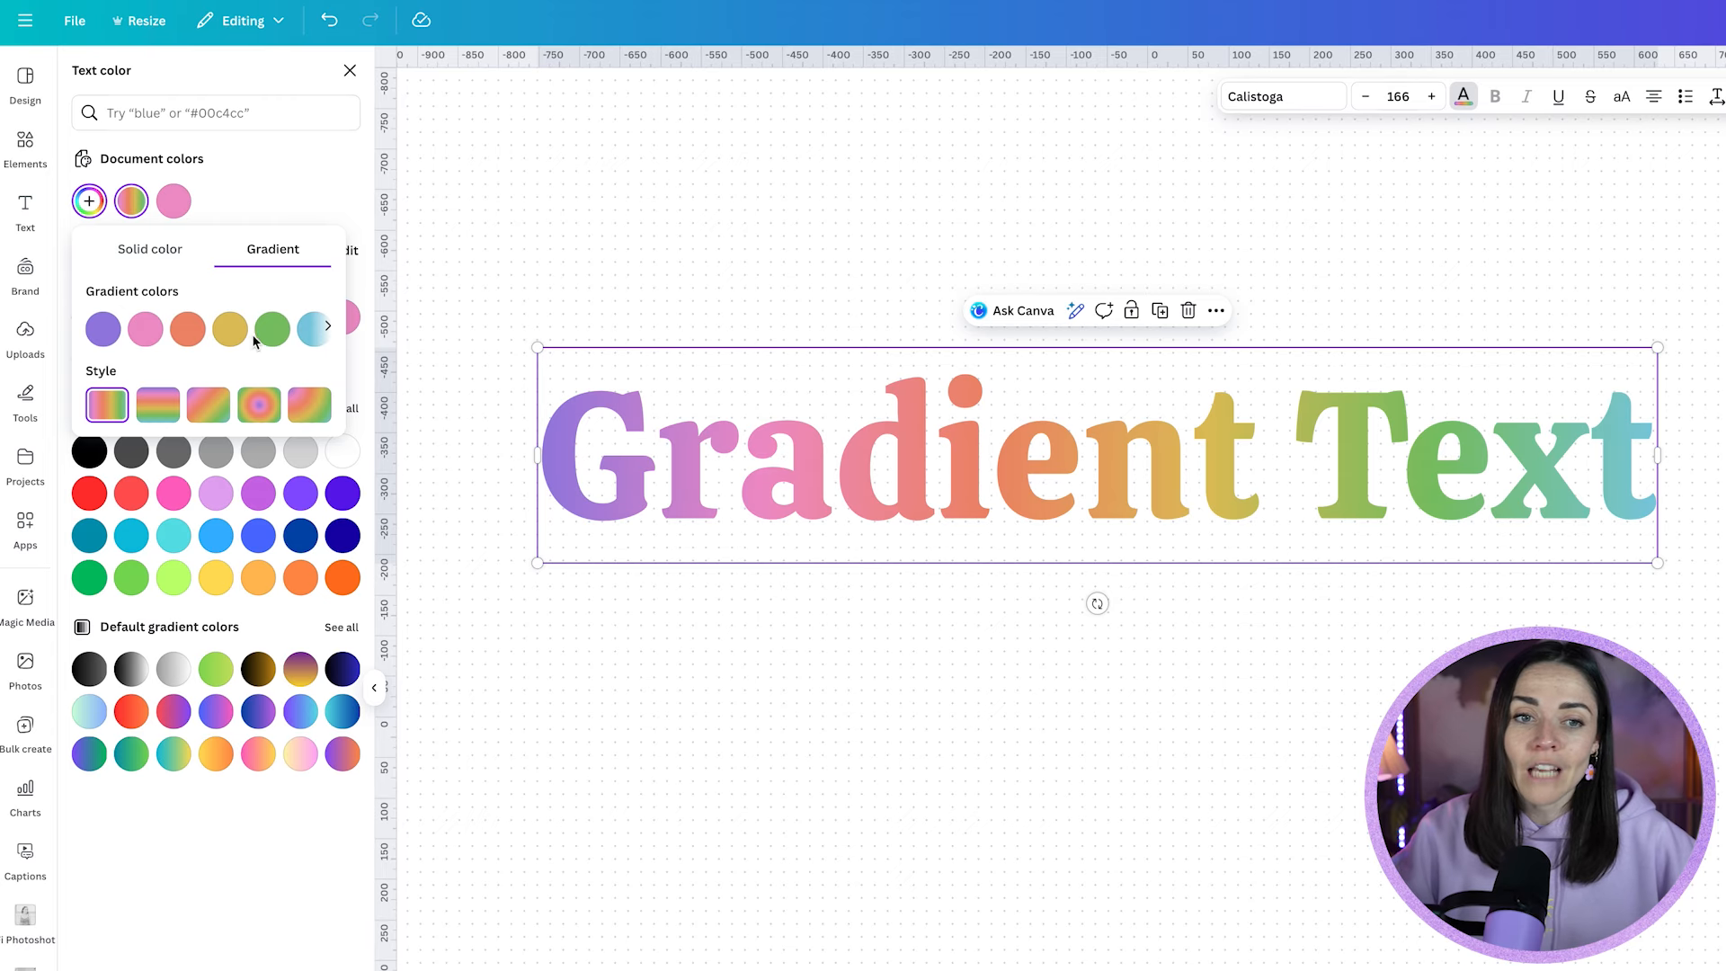
click(287, 300)
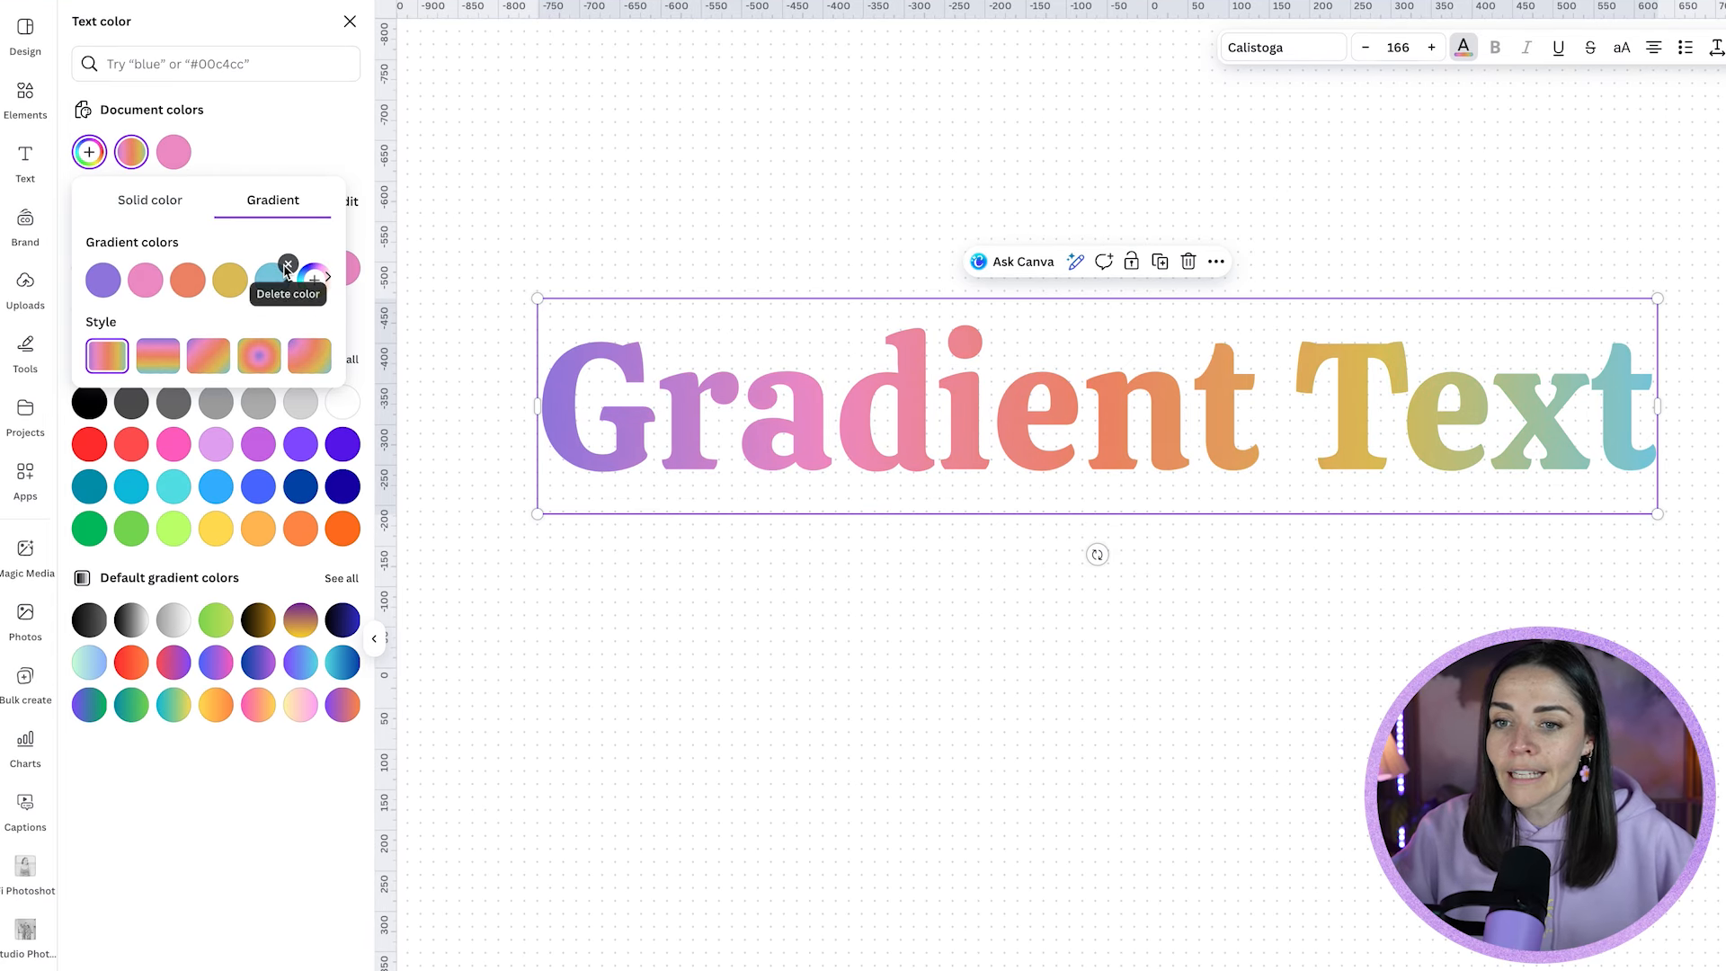
click(287, 265)
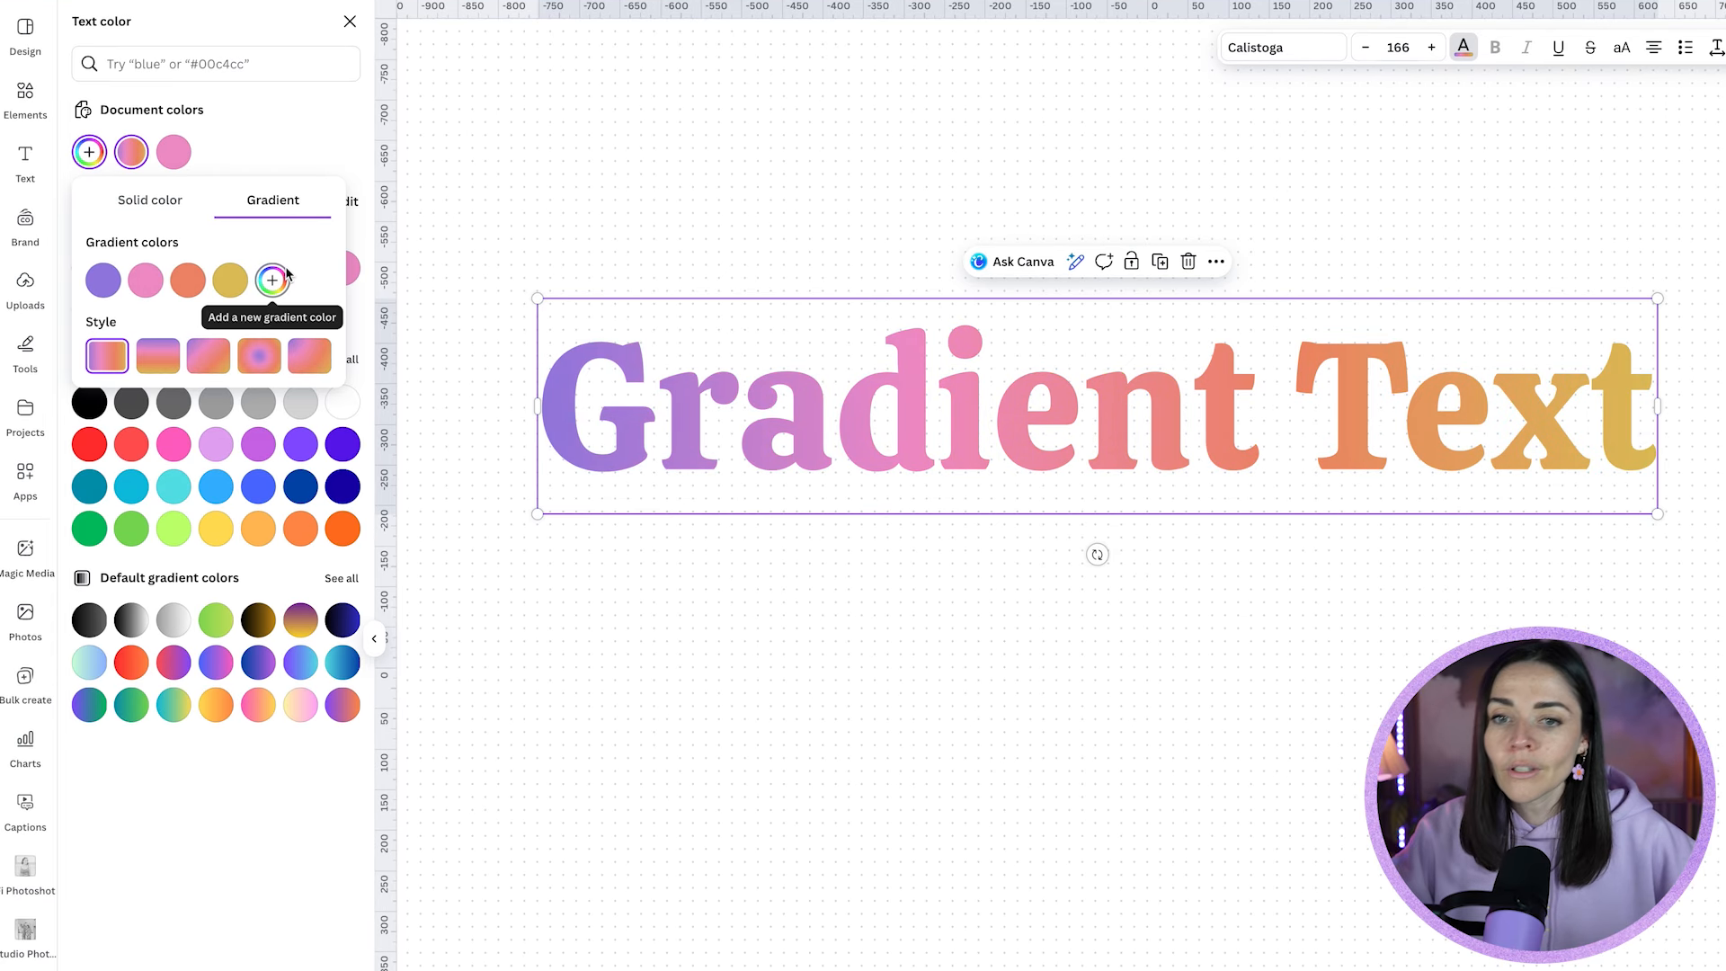
click(246, 265)
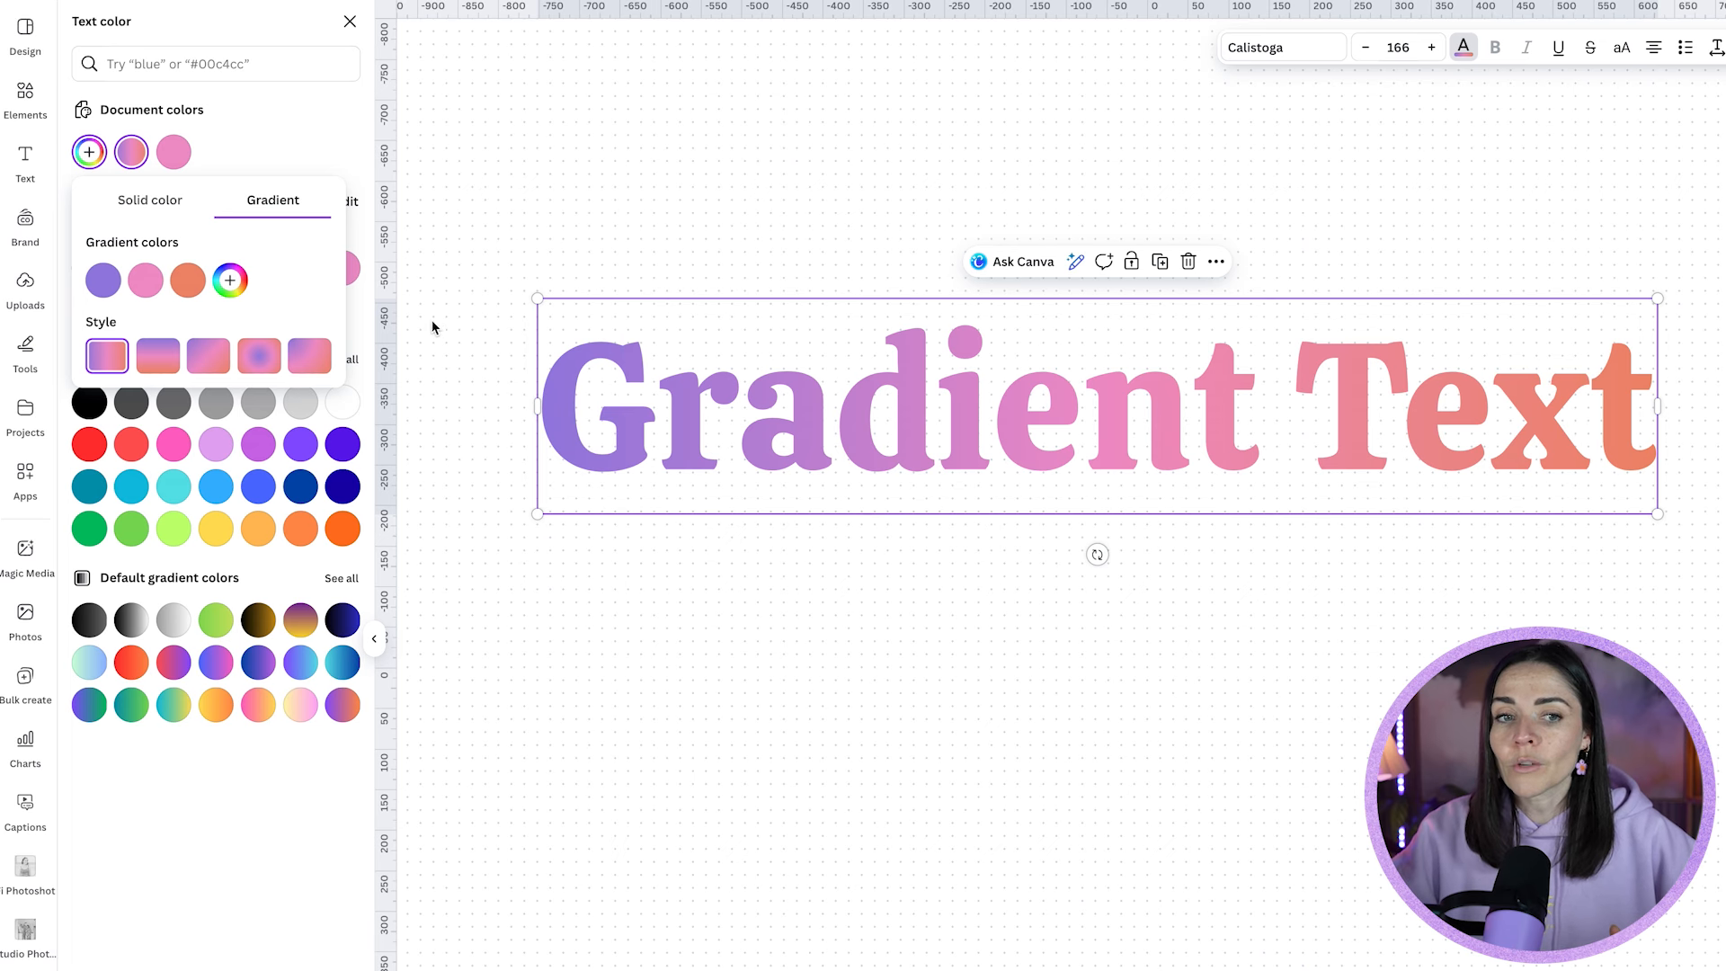
Add three more orange #EE8D6E colors at the end of the gradient so orange dominates the title.
mouse_move(194, 300)
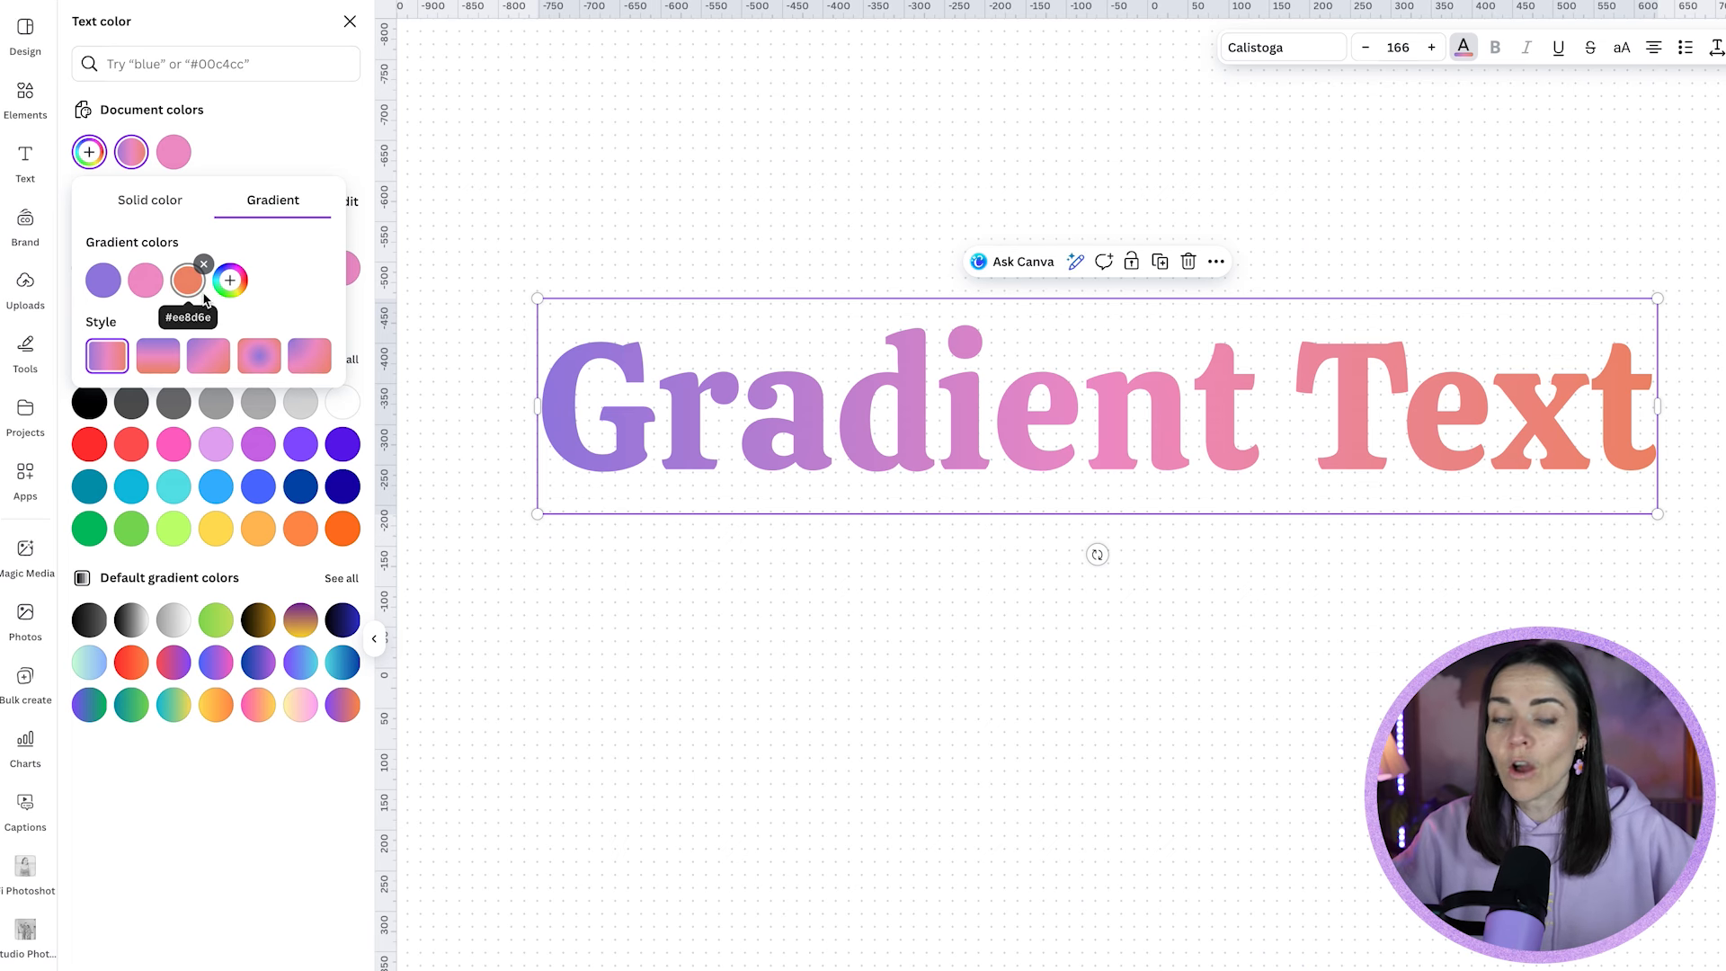
click(231, 284)
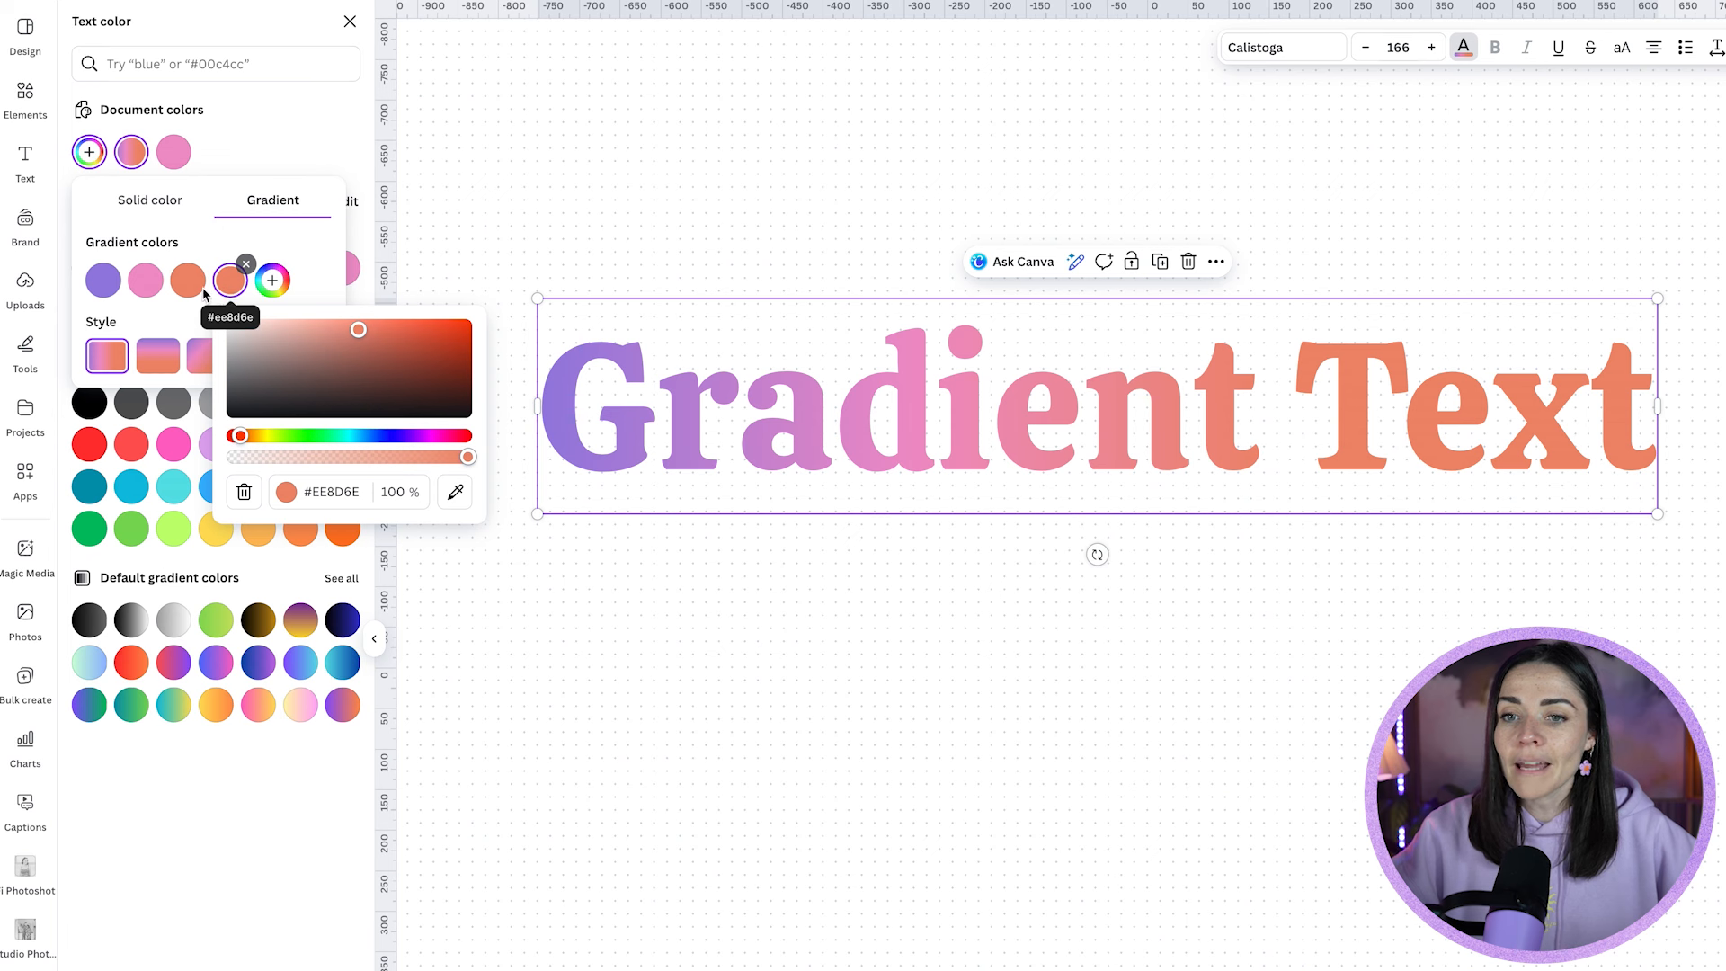
click(272, 280)
click(315, 279)
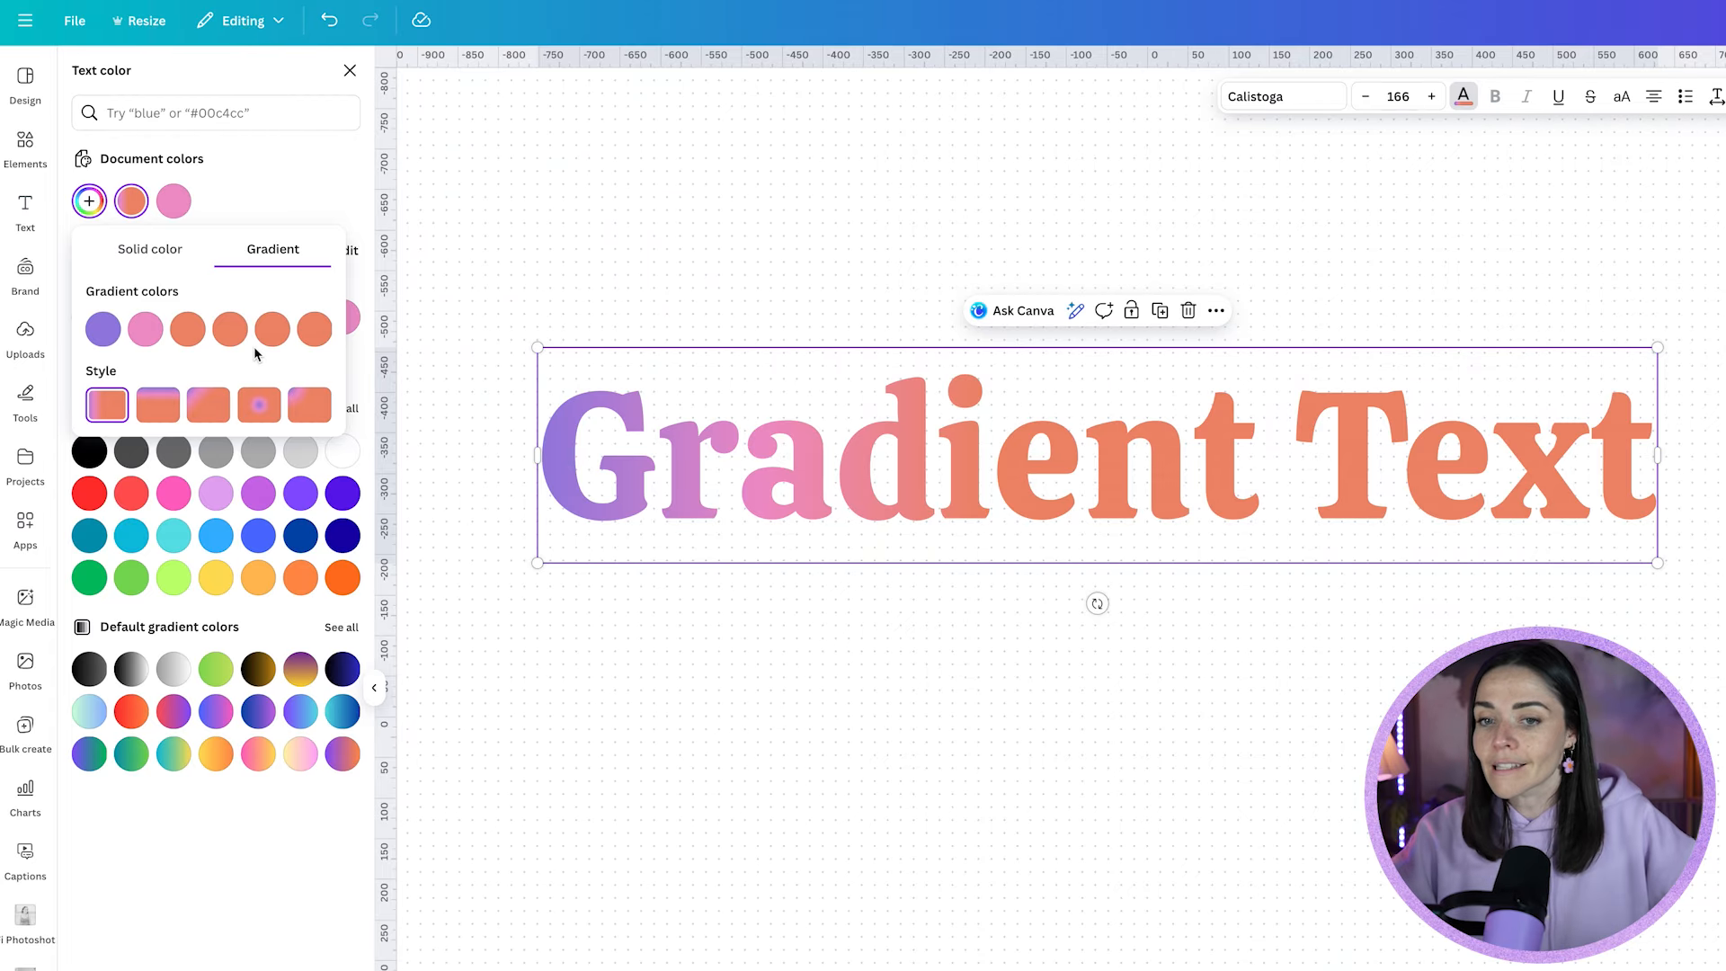
Delete all four orange colors from the gradient, keeping the purple and pink.
click(285, 313)
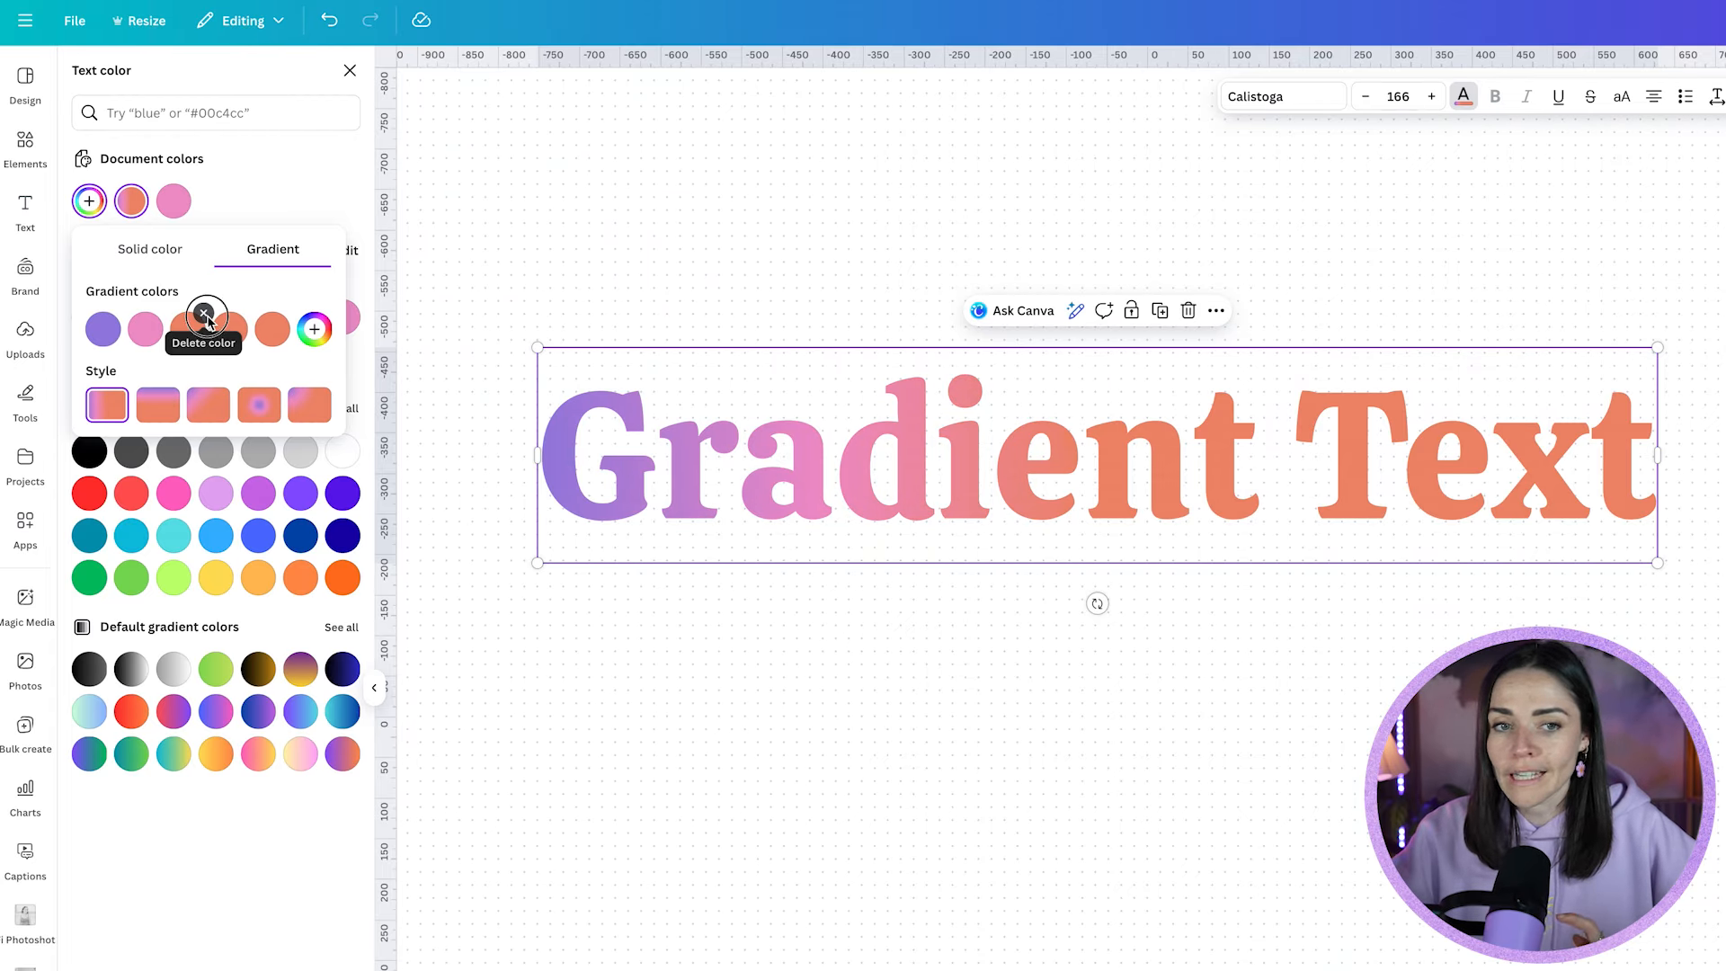
click(206, 315)
click(205, 314)
click(204, 314)
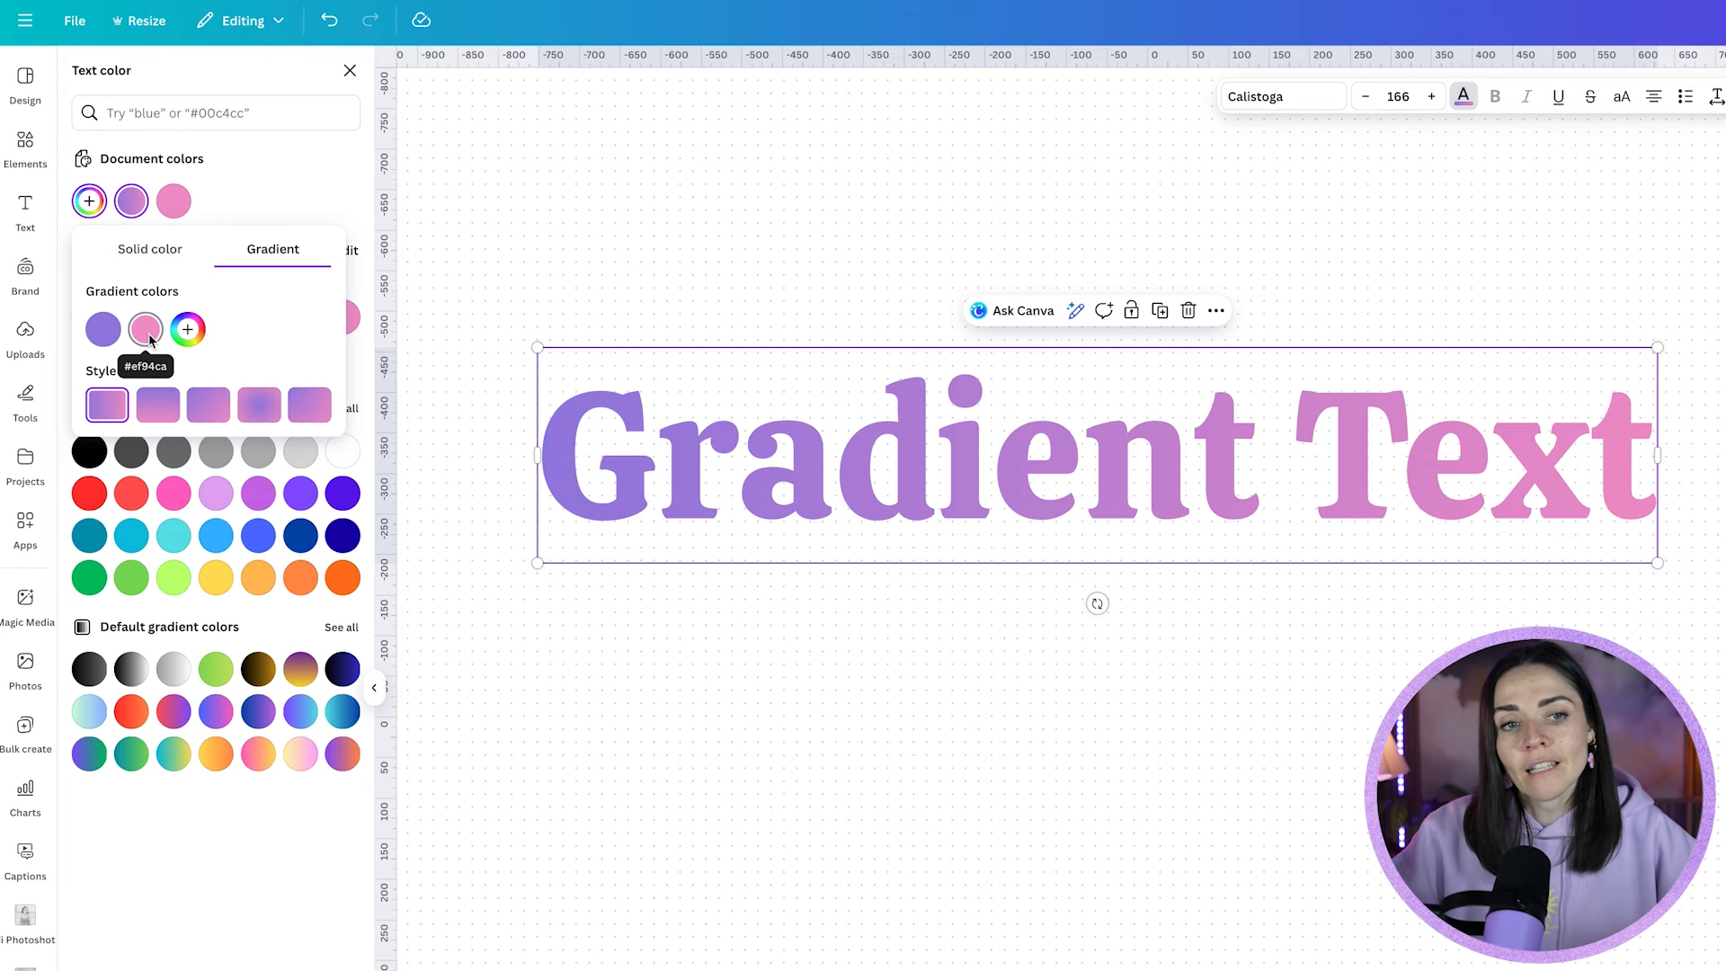
Replace the pink gradient color with the purple sampled from the first swatch, and darken it to #6045A7.
click(145, 329)
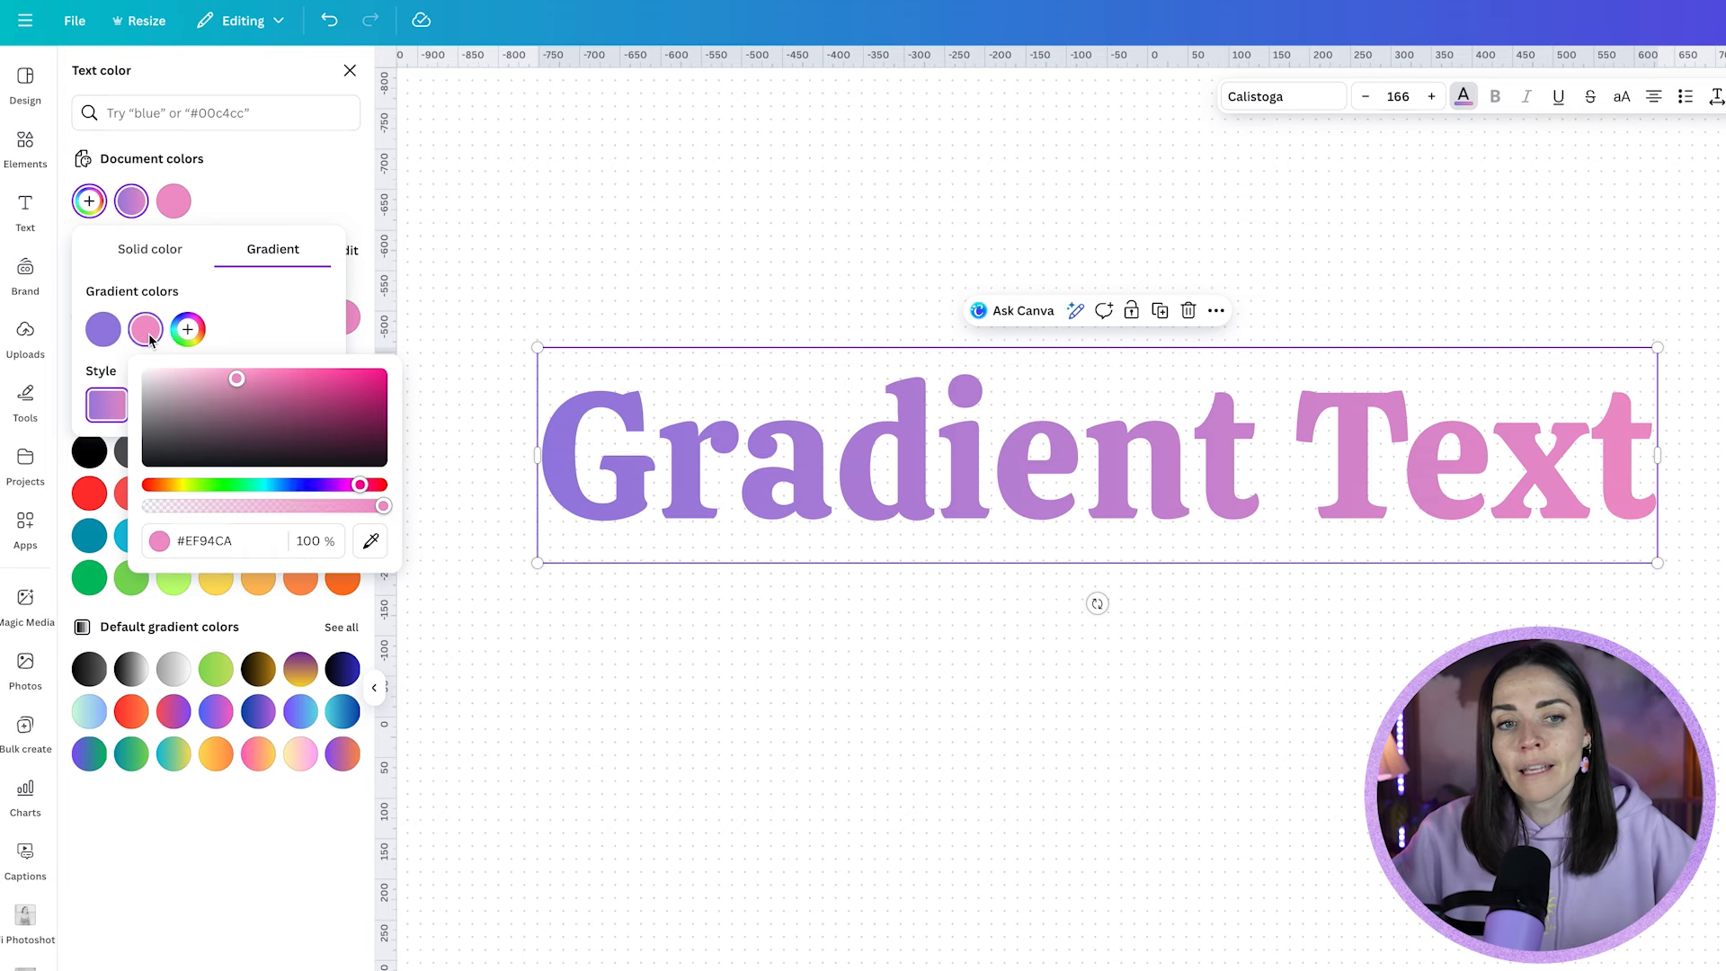
click(378, 544)
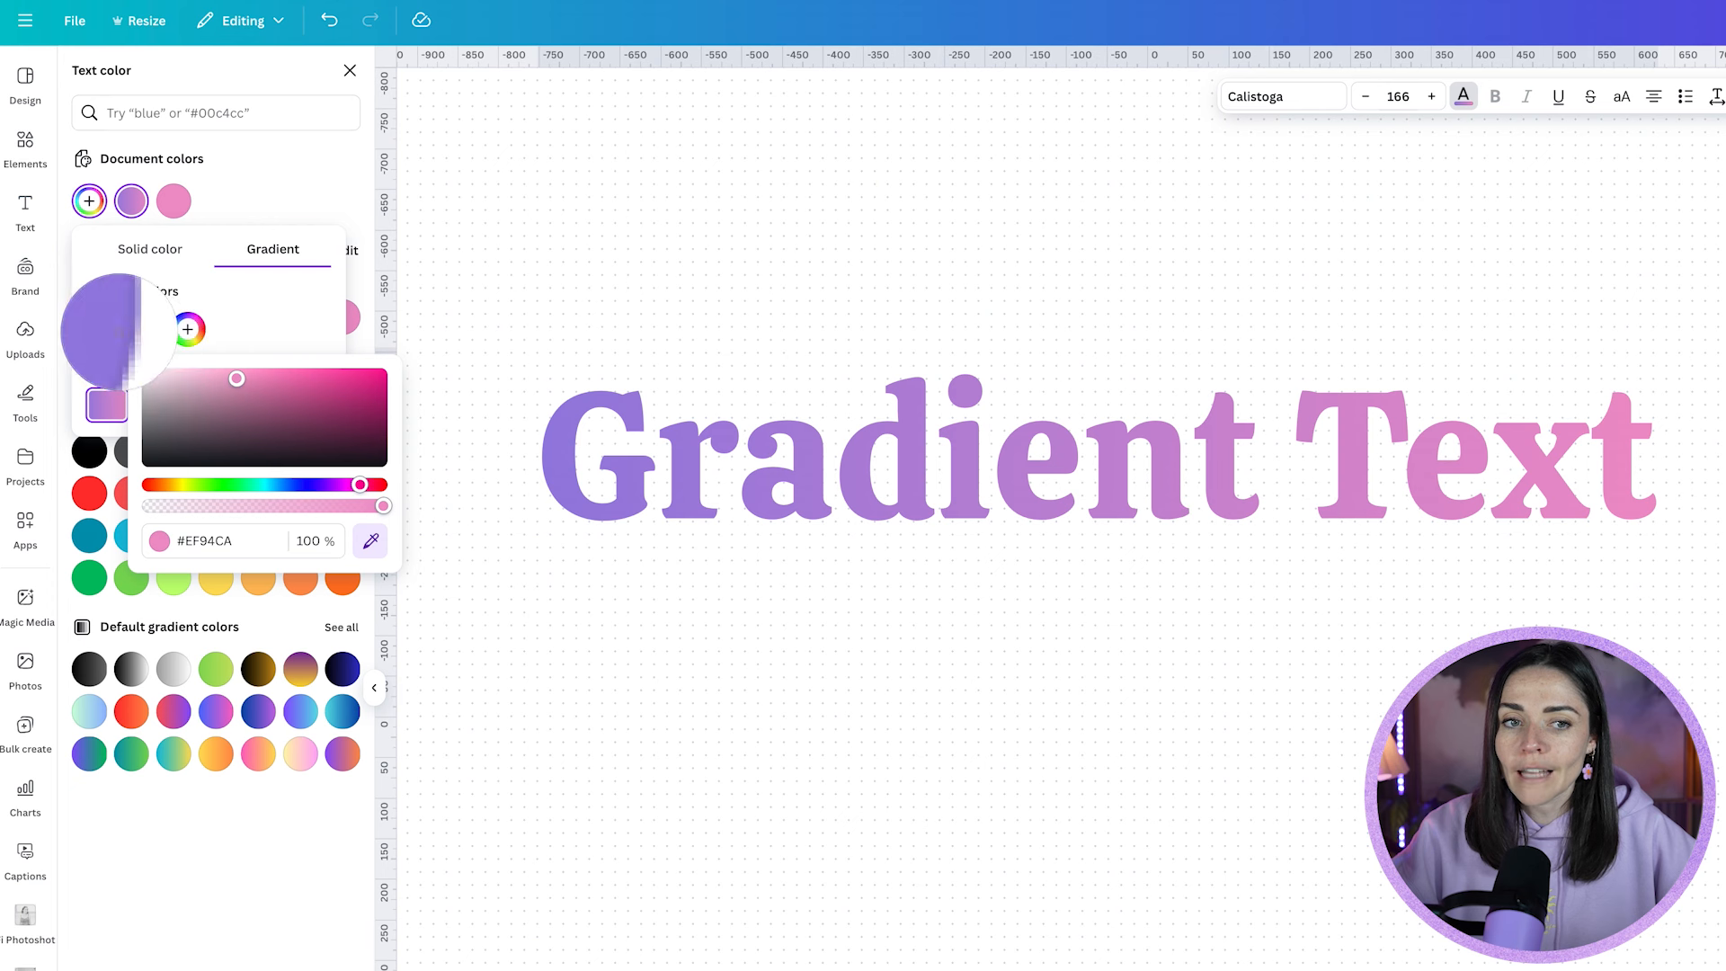
click(106, 335)
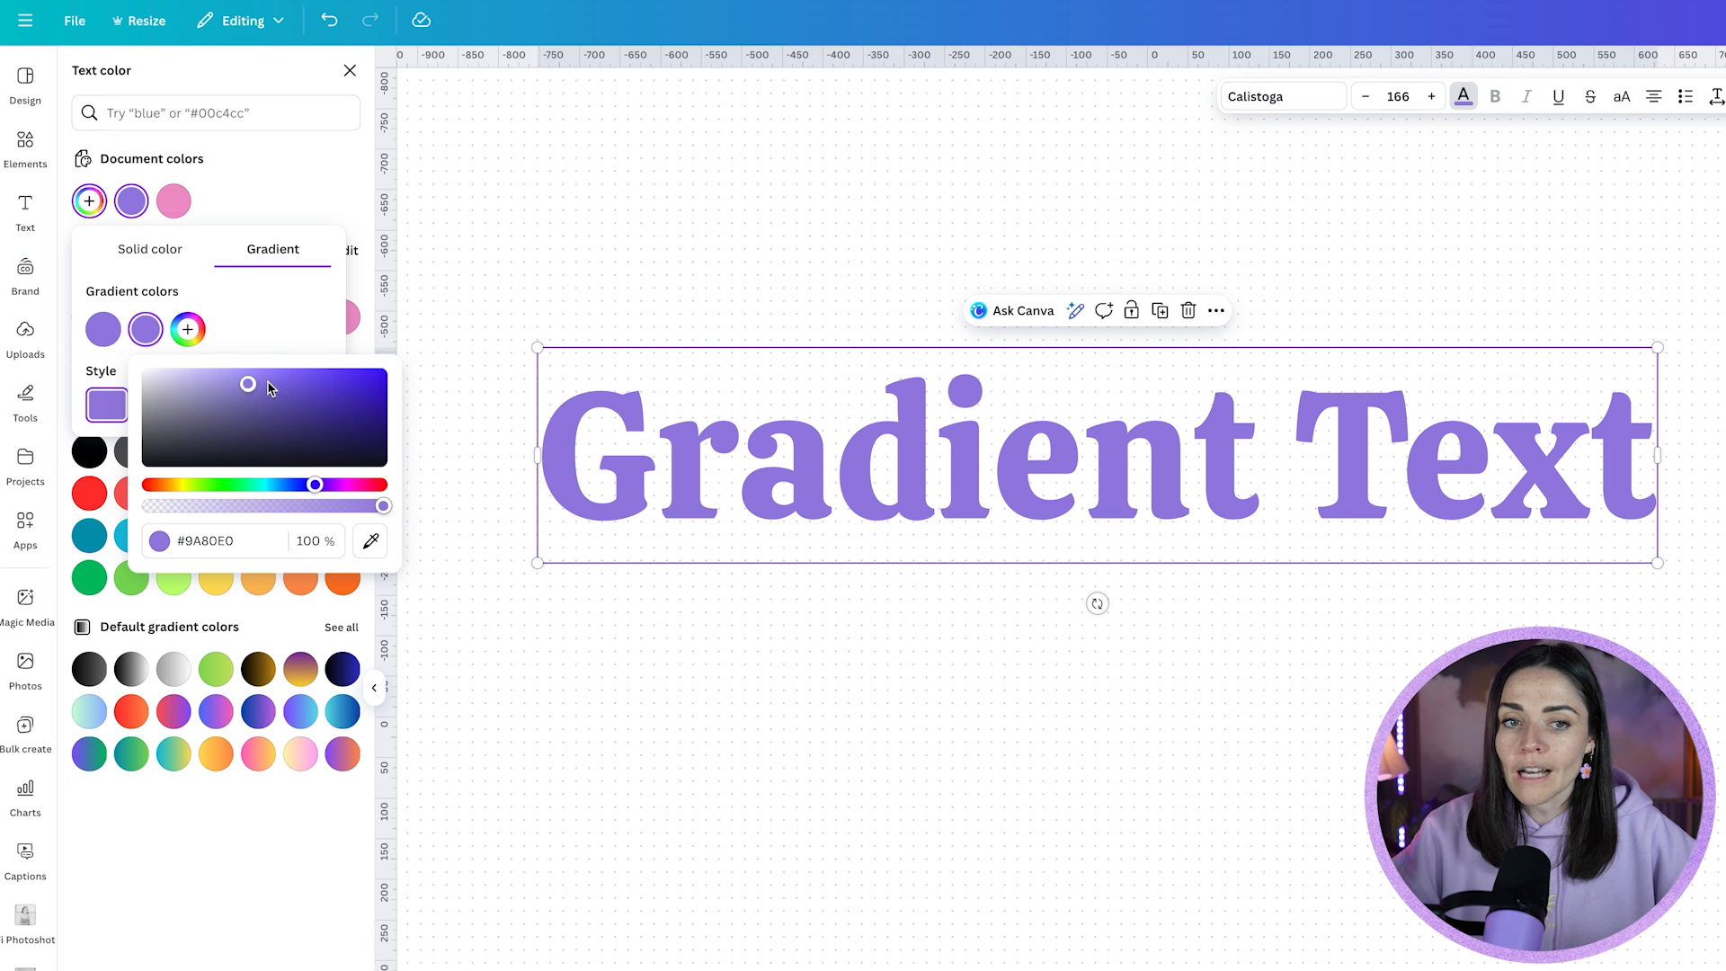
drag(251, 393, 285, 404)
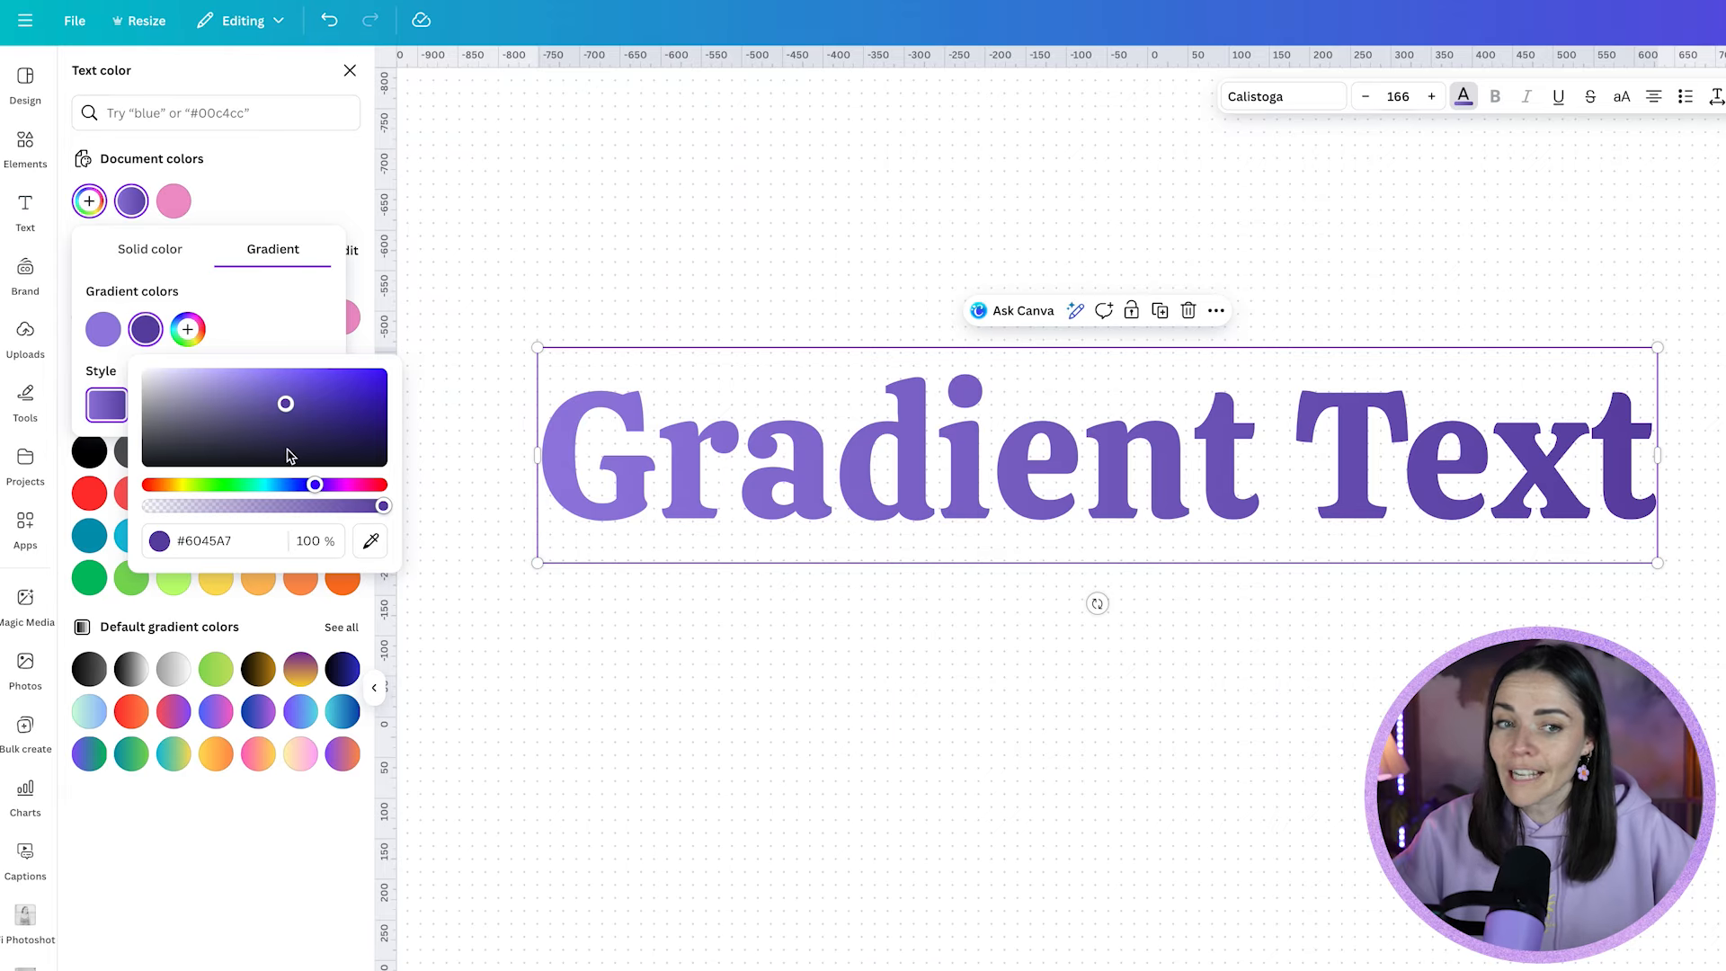
Add two more dark purple #6045A7 colors to the end of the gradient.
click(370, 540)
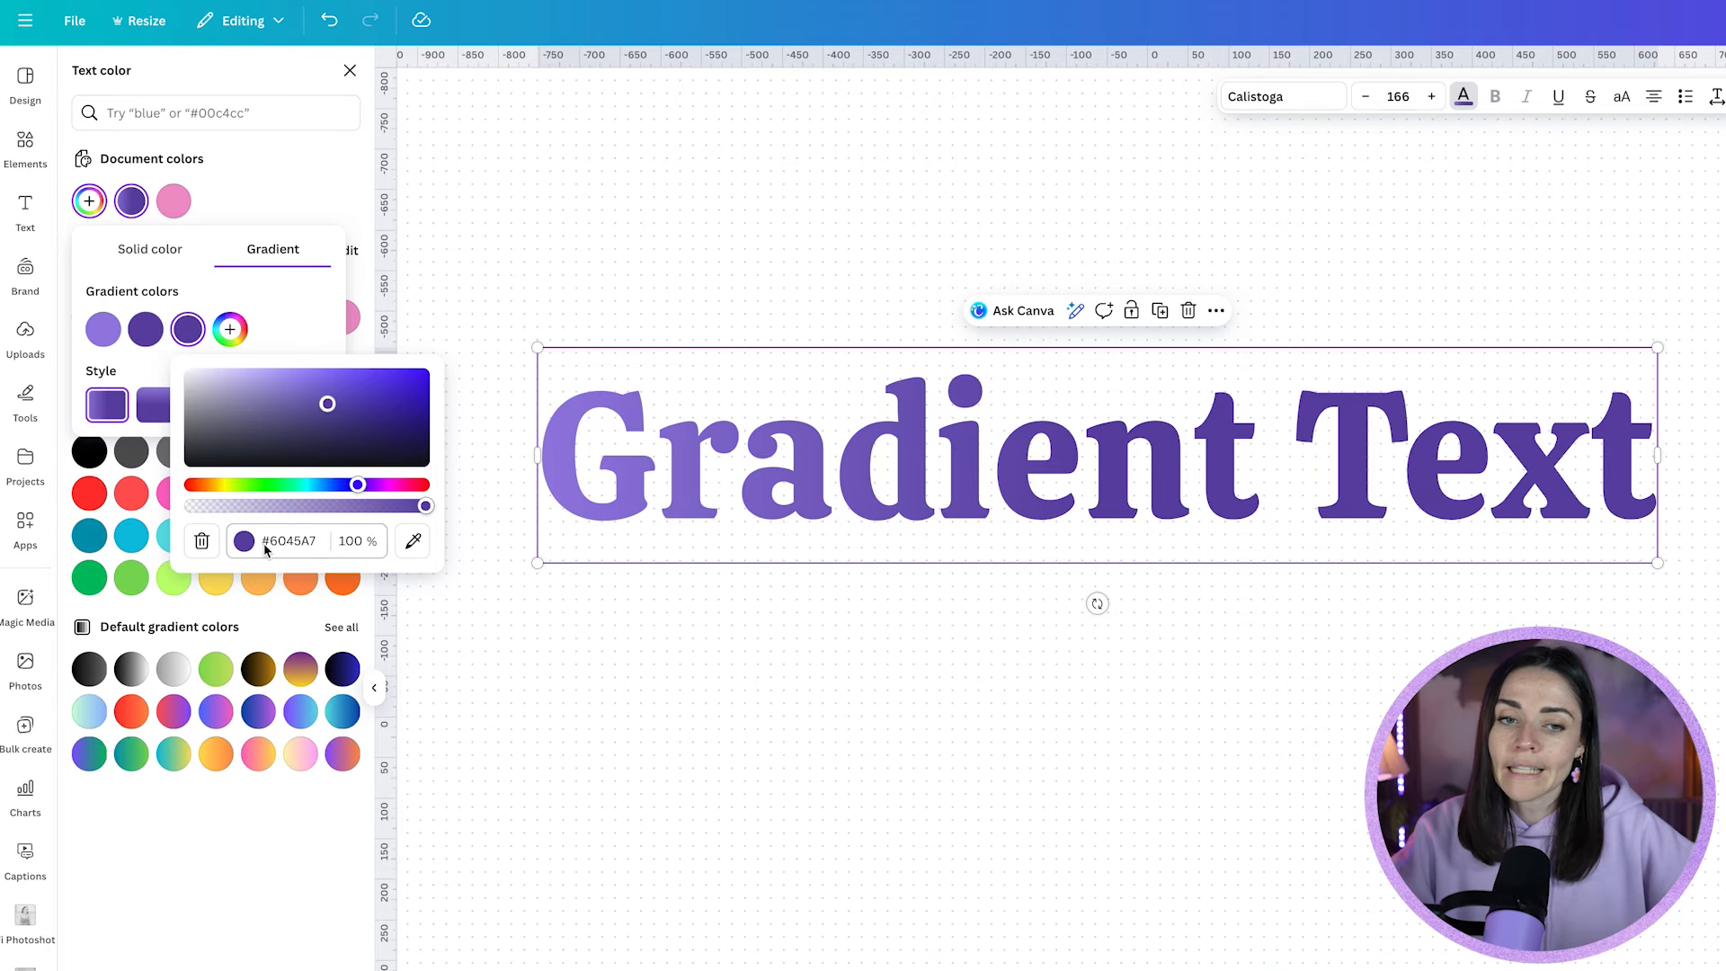
click(287, 201)
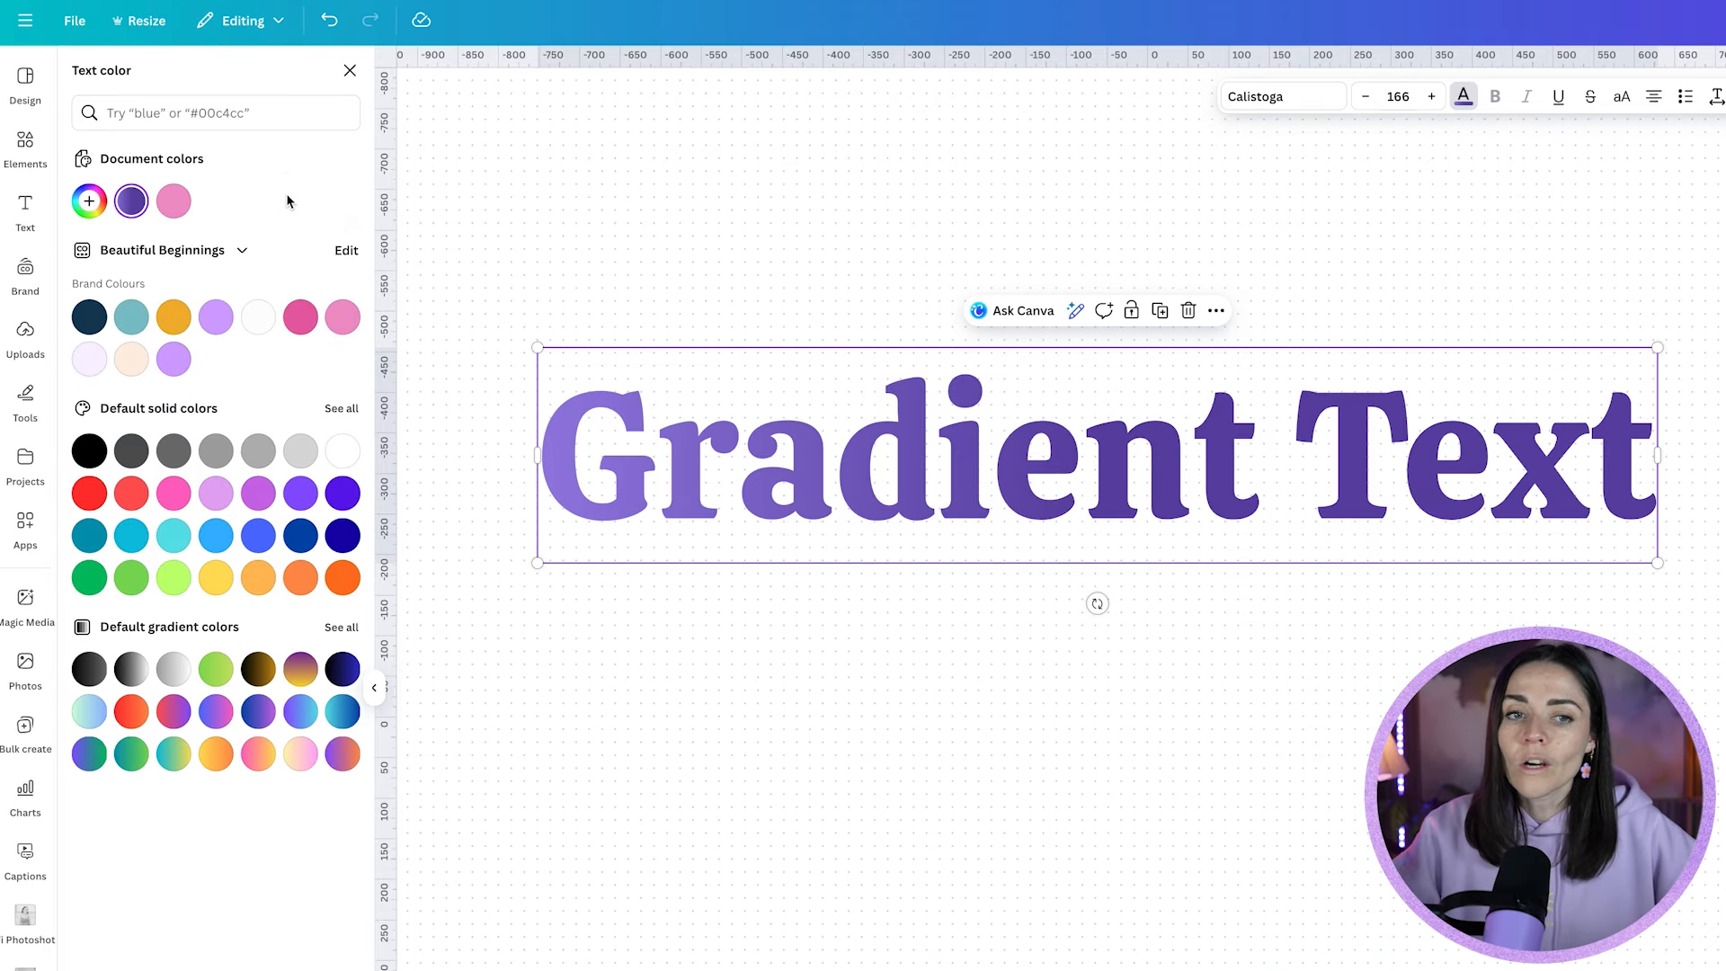
click(131, 200)
click(230, 329)
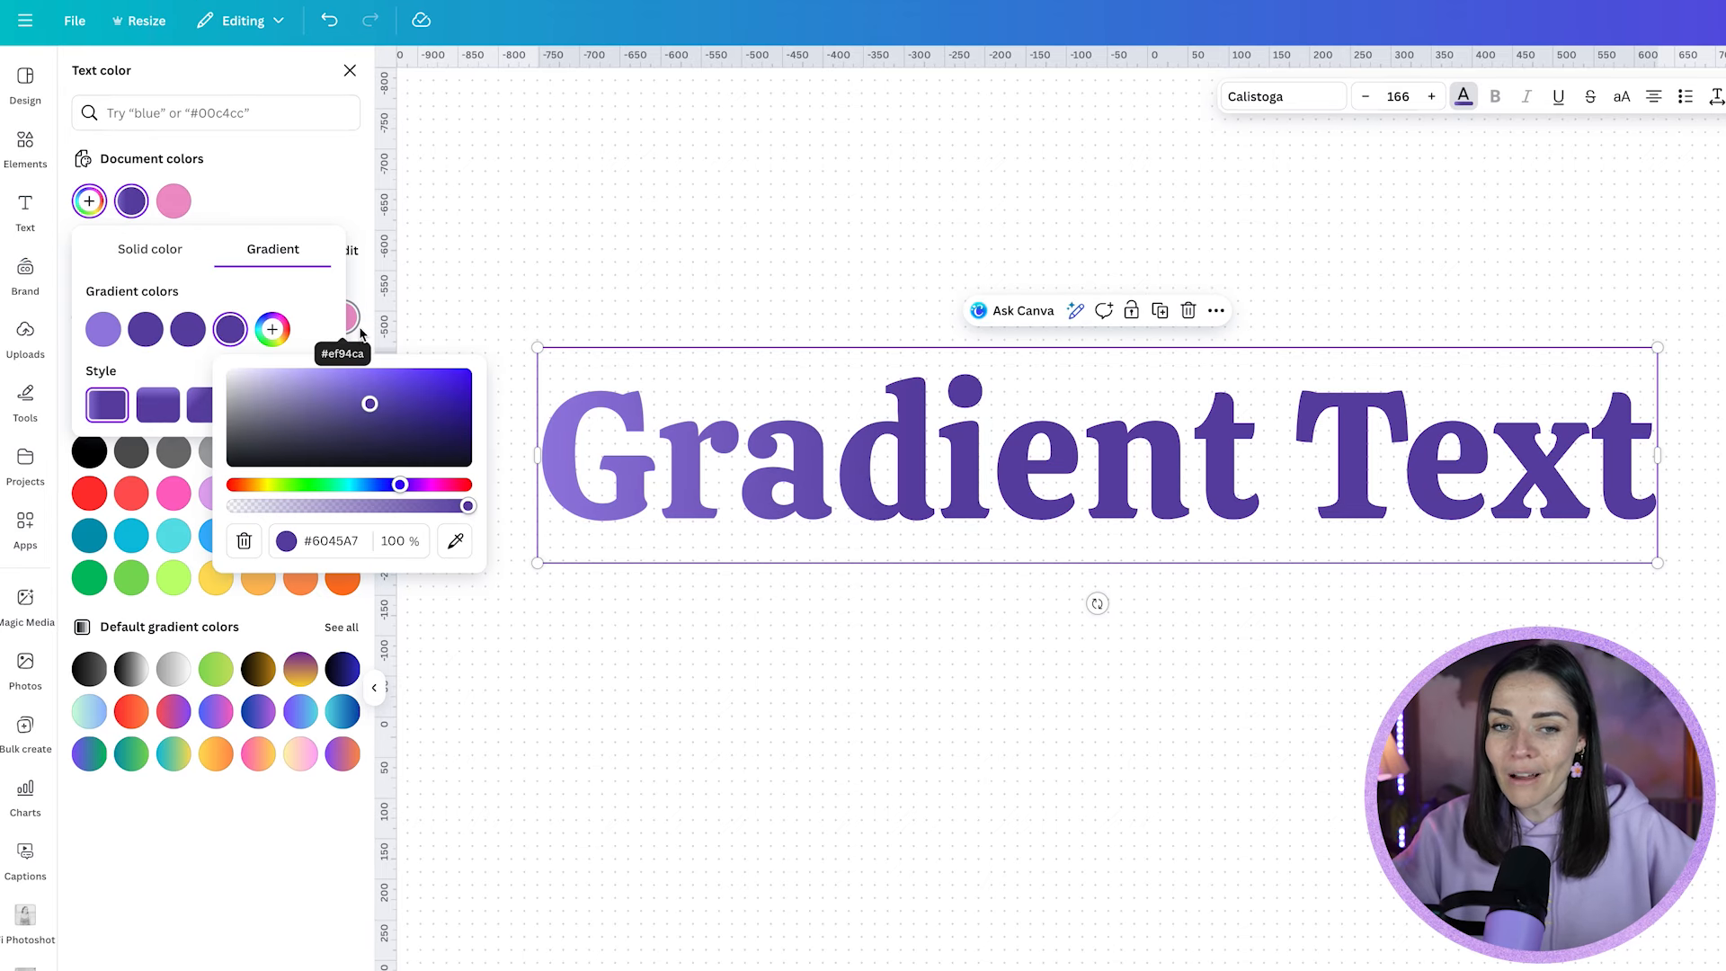
click(325, 144)
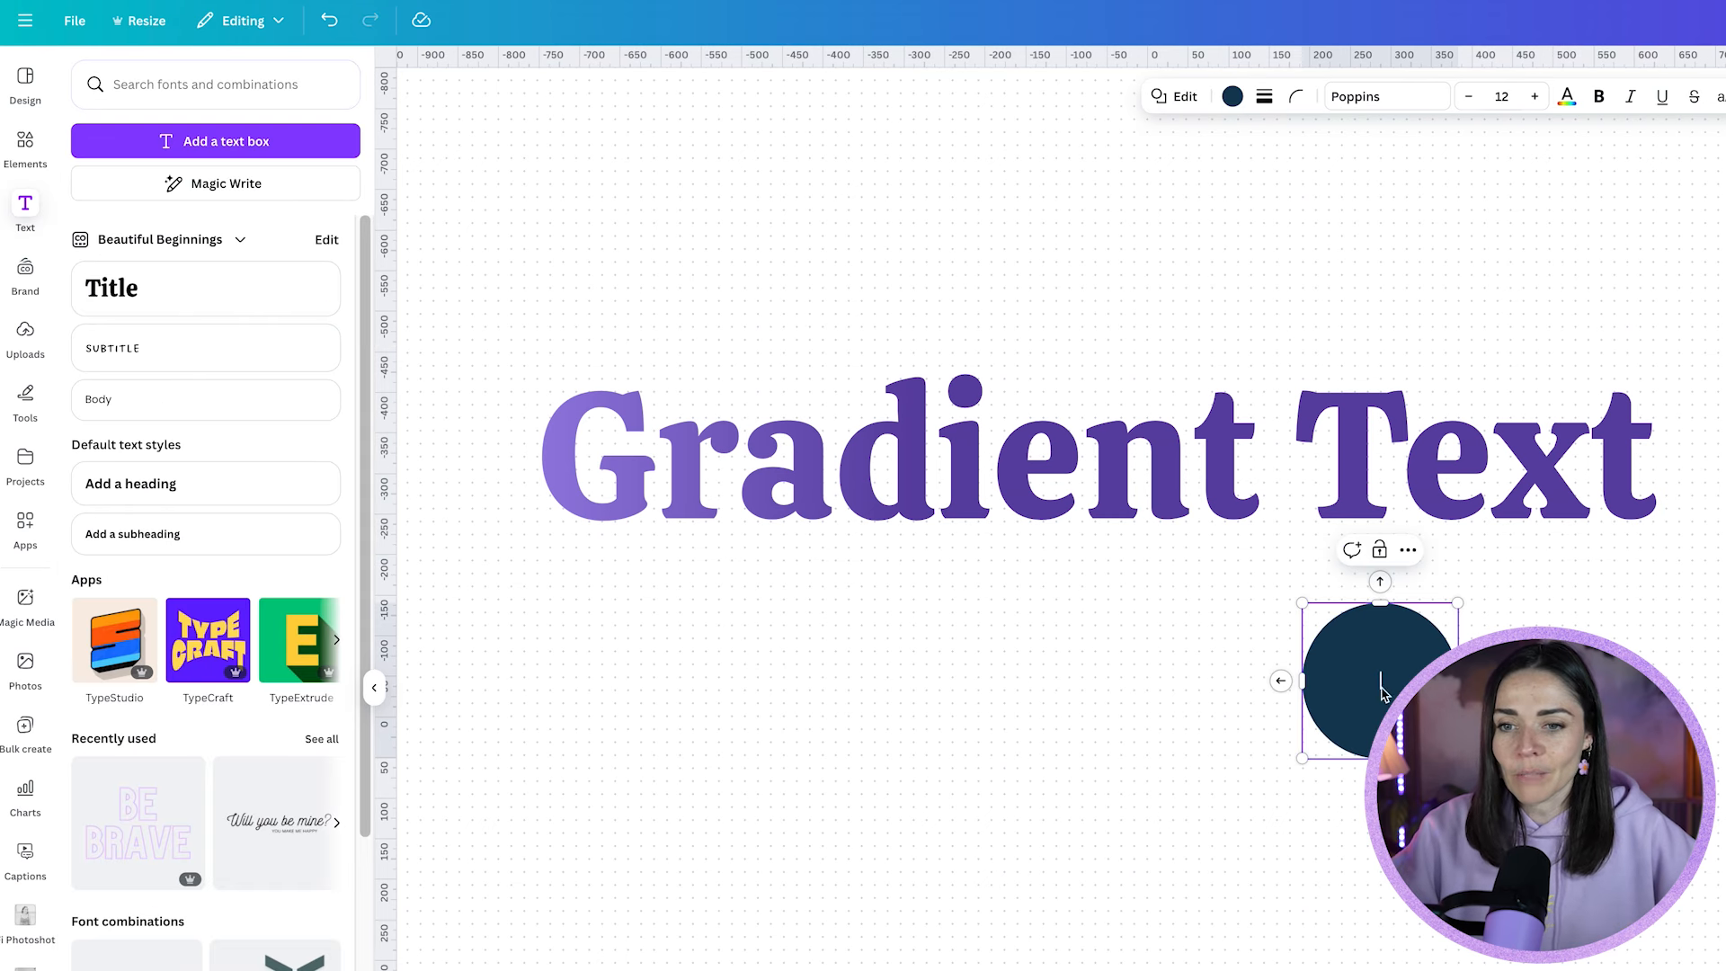
Place the circle just above the title and fill it with the teal brand color.
drag(1381, 692, 972, 302)
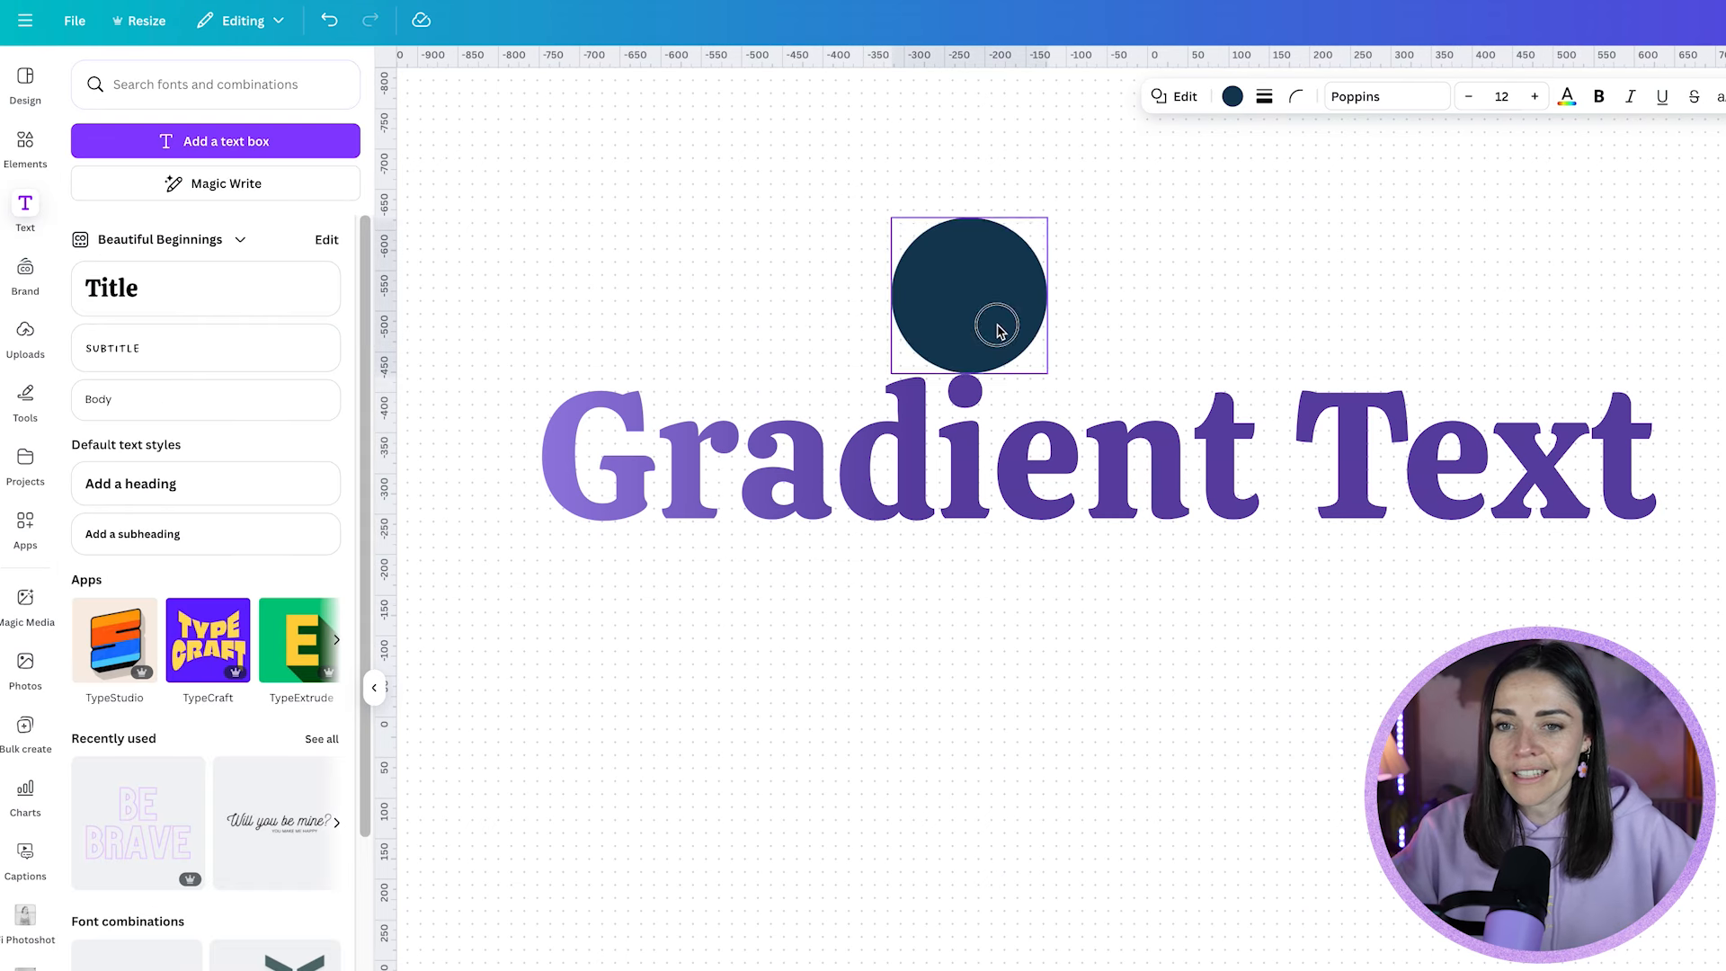
click(1232, 96)
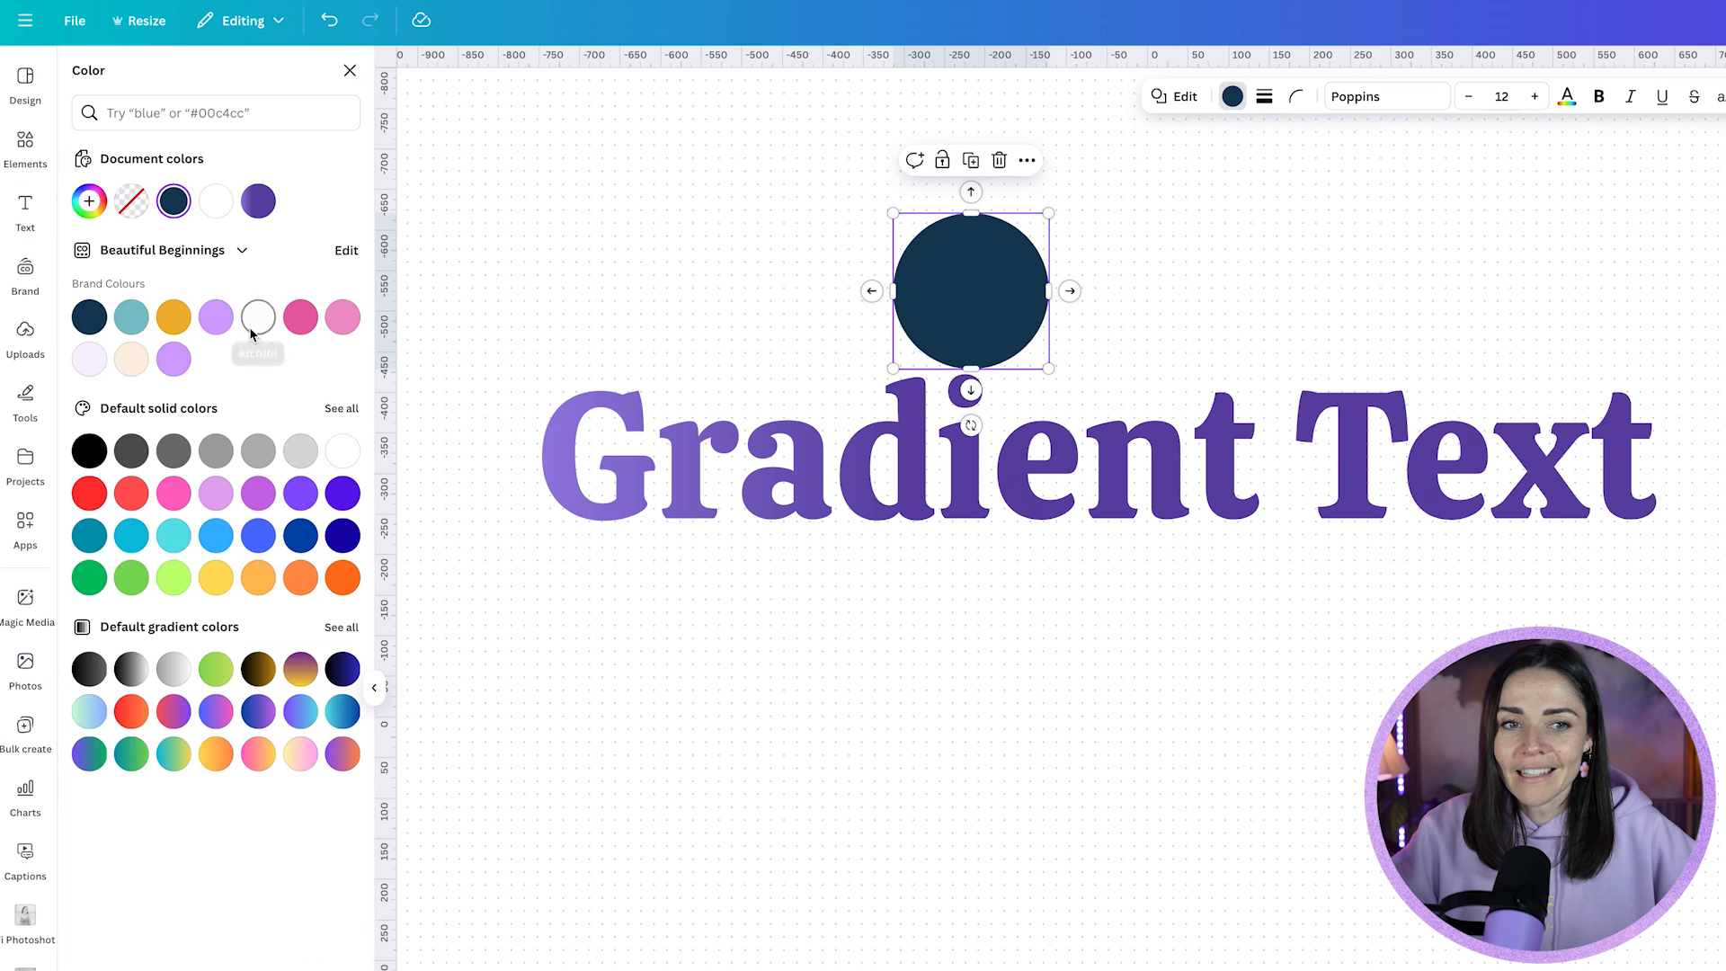
click(131, 316)
Add another color at the end of the title's gradient and sample its teal #80C4C9 from the circle.
click(830, 477)
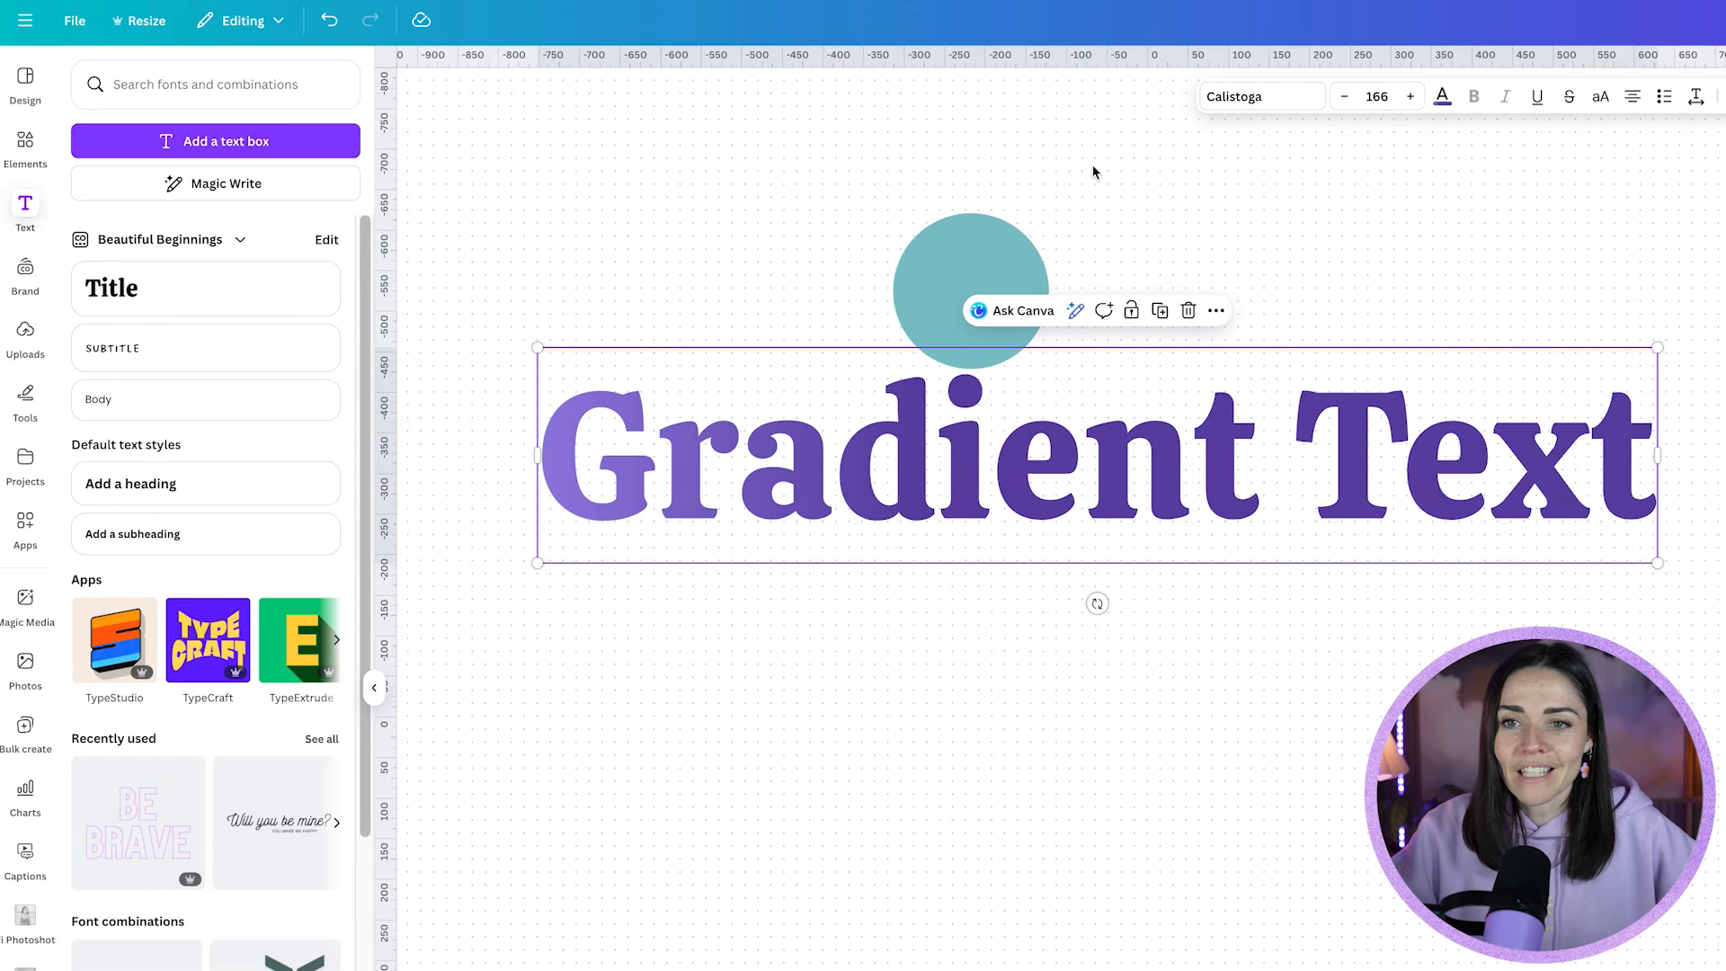
click(1442, 97)
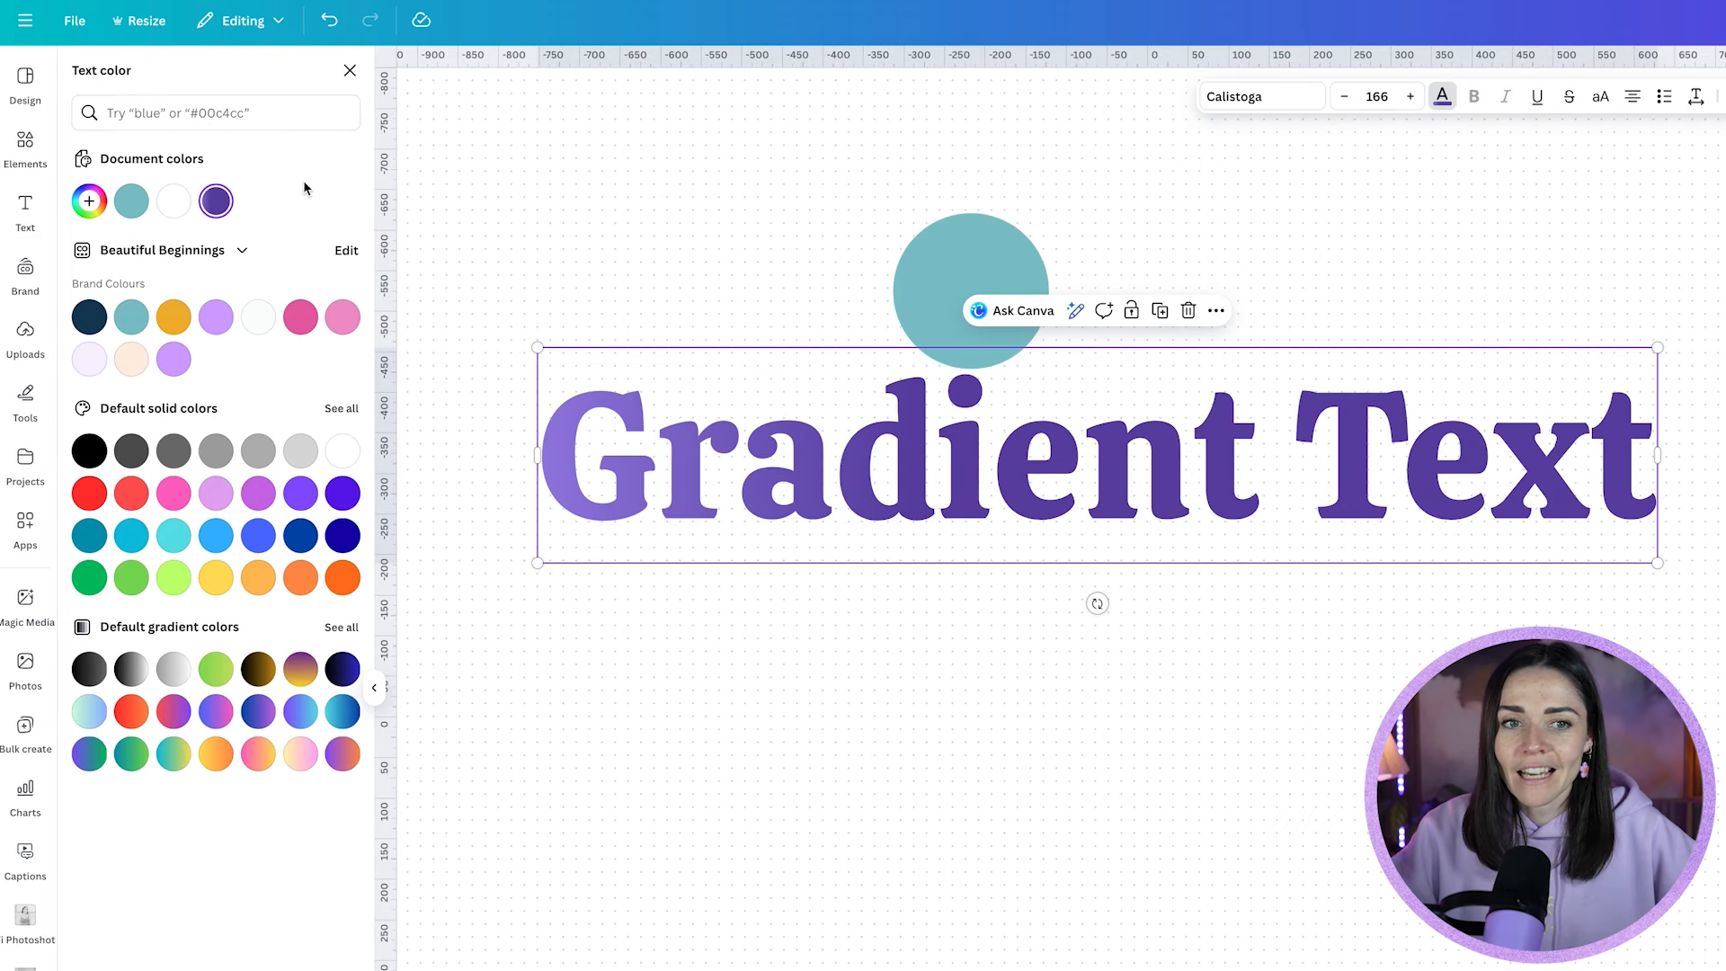
click(217, 206)
click(217, 206)
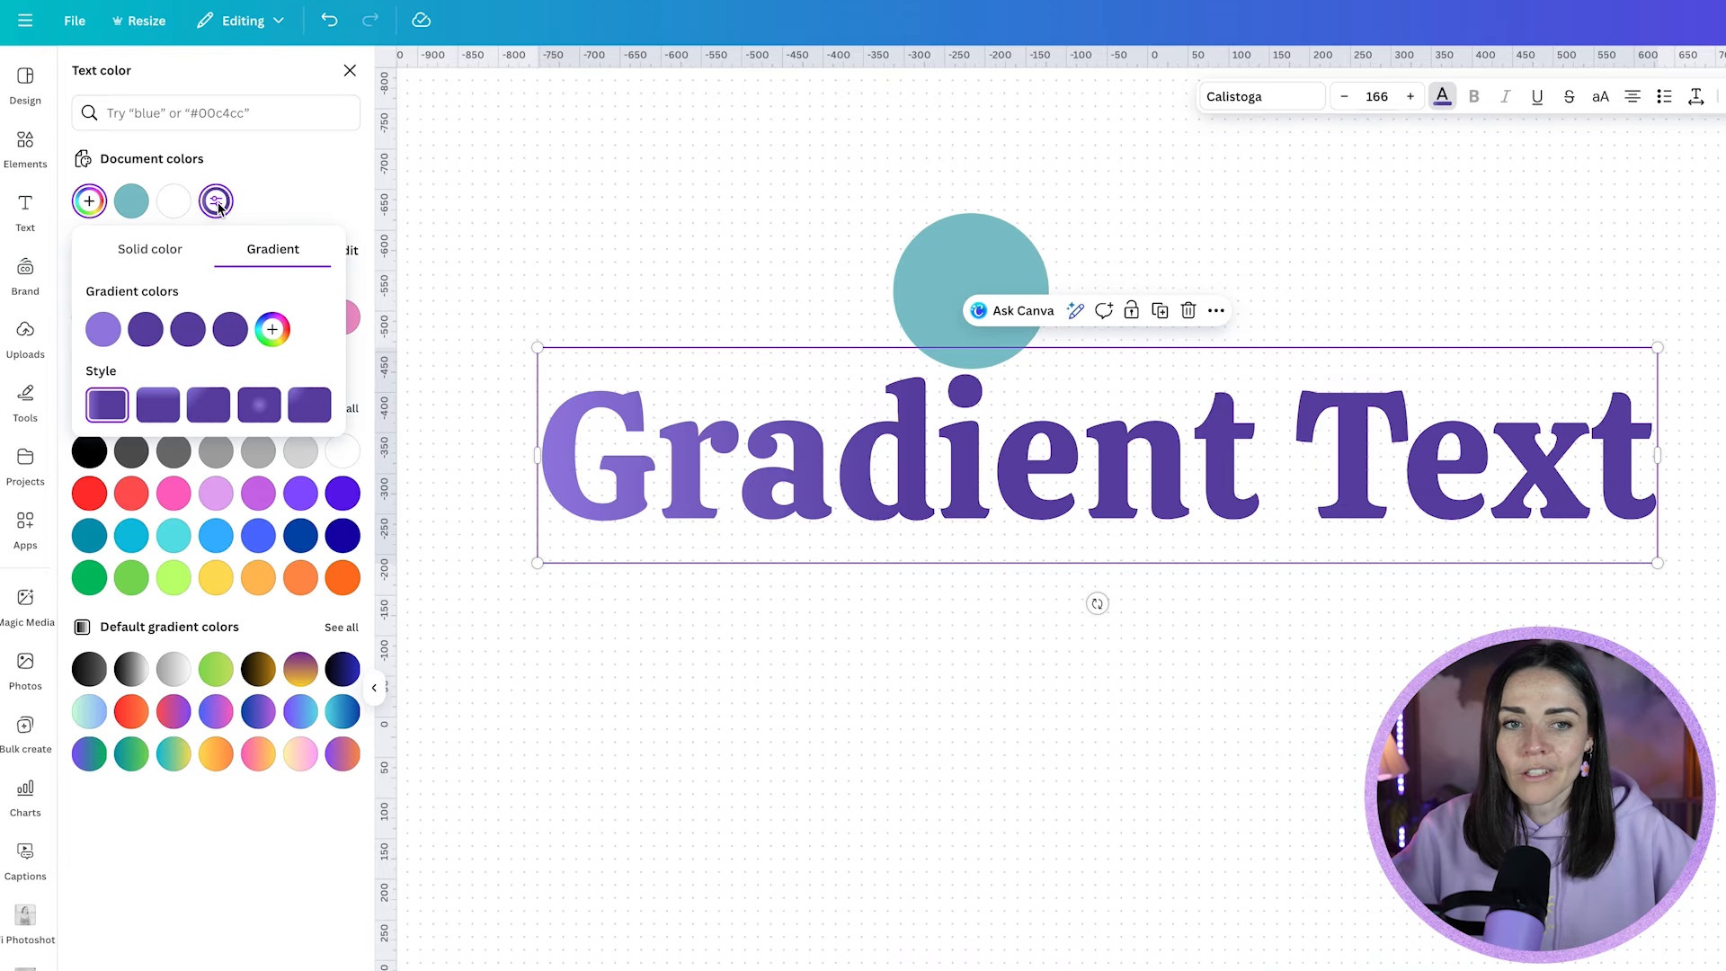
click(270, 331)
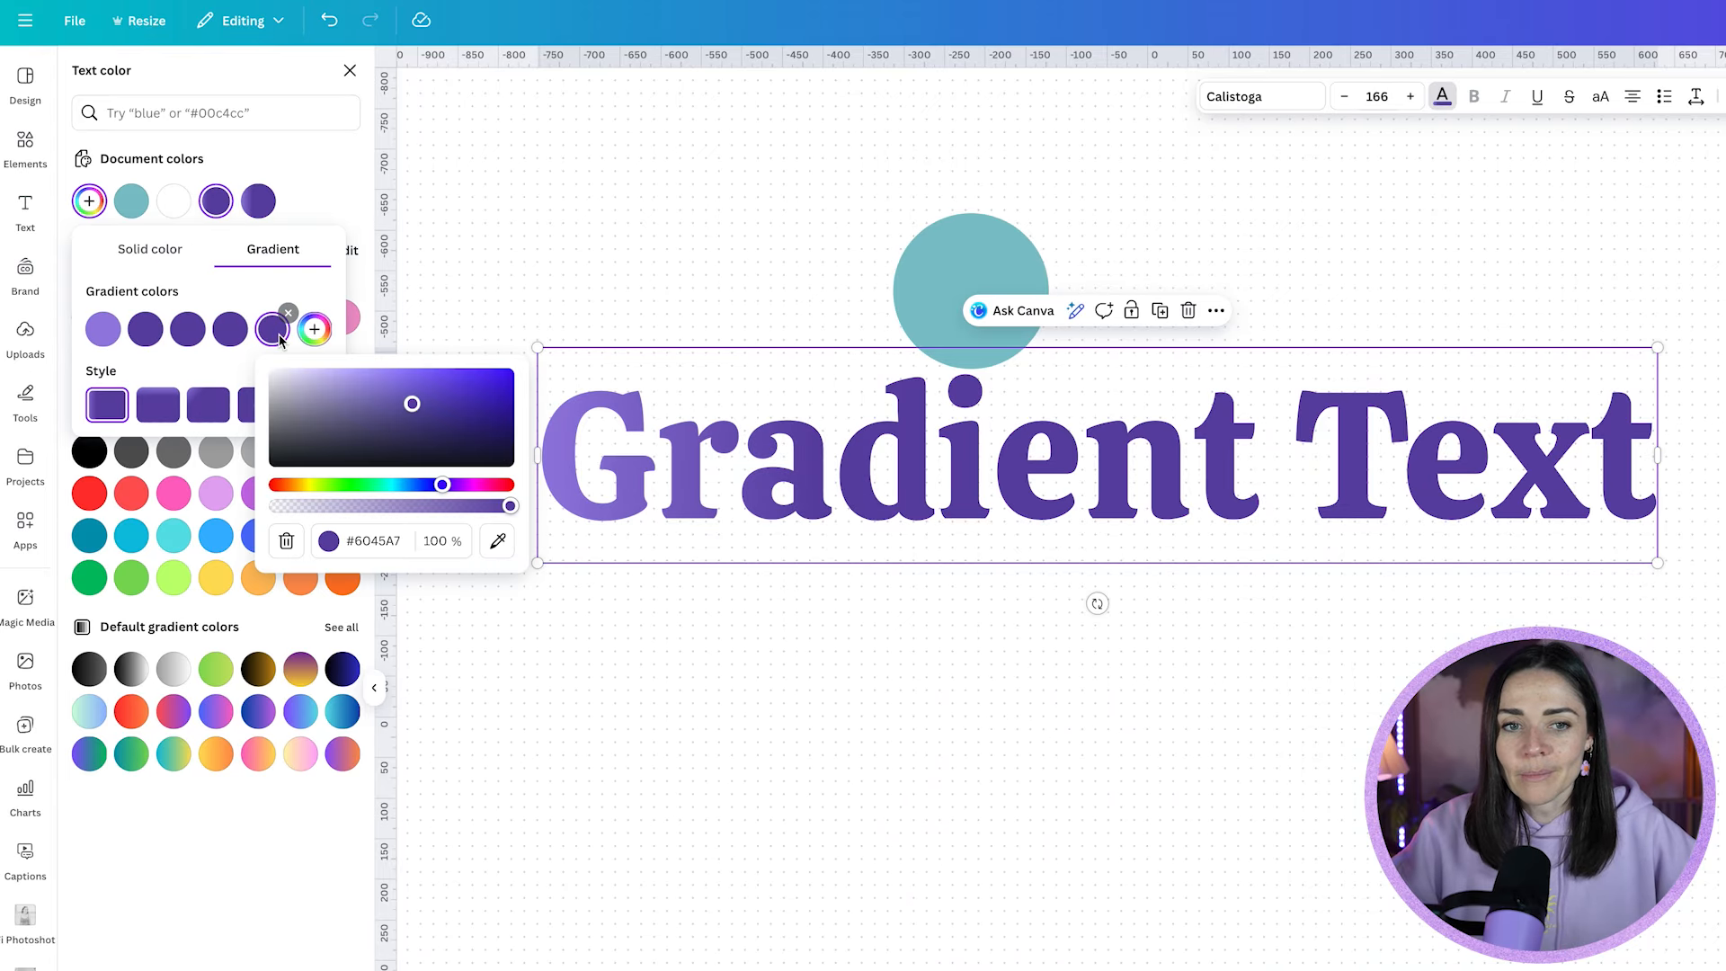
click(494, 540)
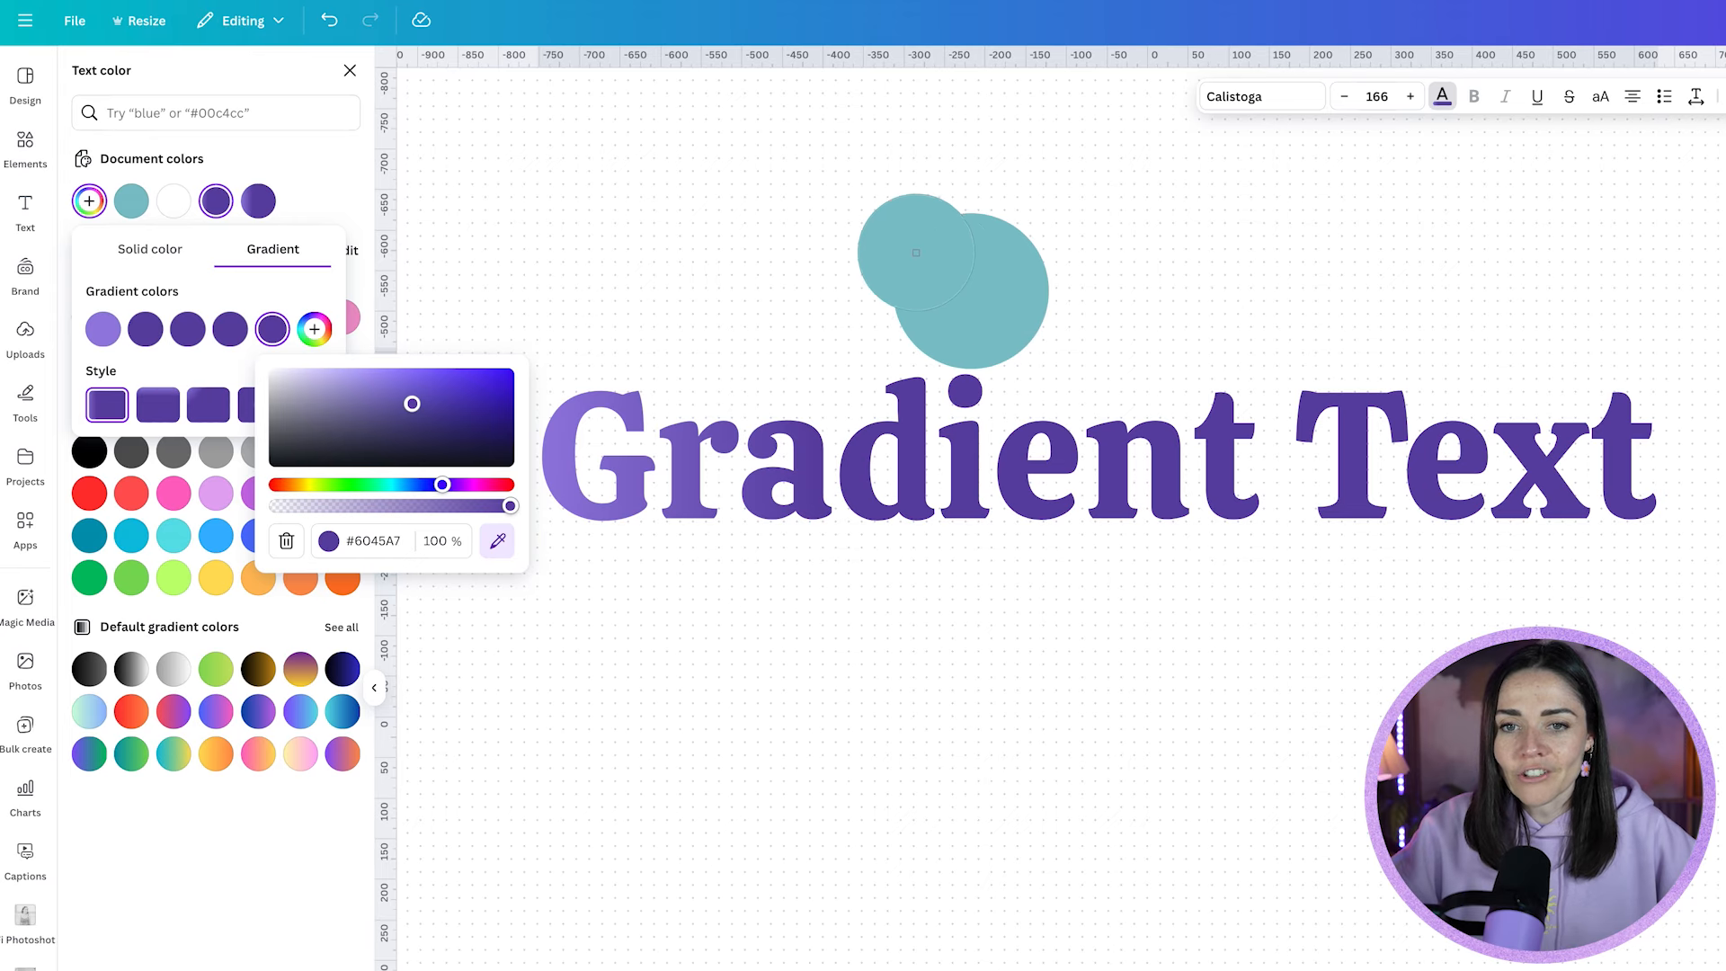
click(947, 278)
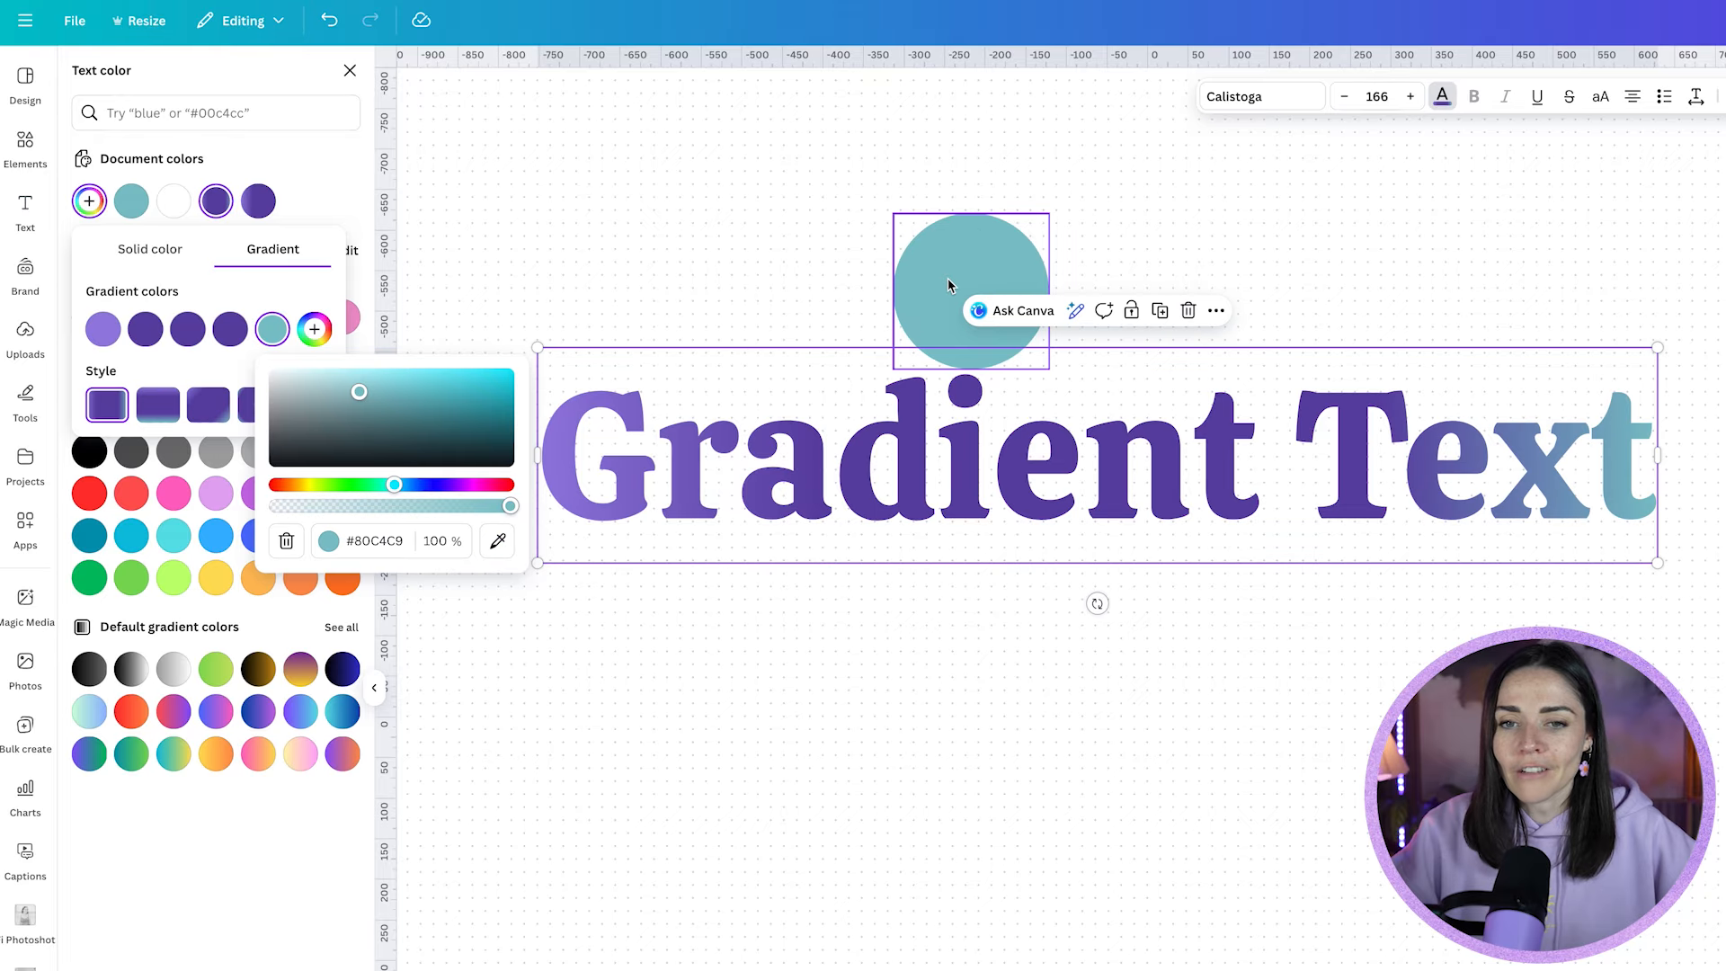
Delete two of the dark purple colors from the gradient, keeping light purple, dark purple and teal.
click(221, 280)
click(246, 315)
click(203, 315)
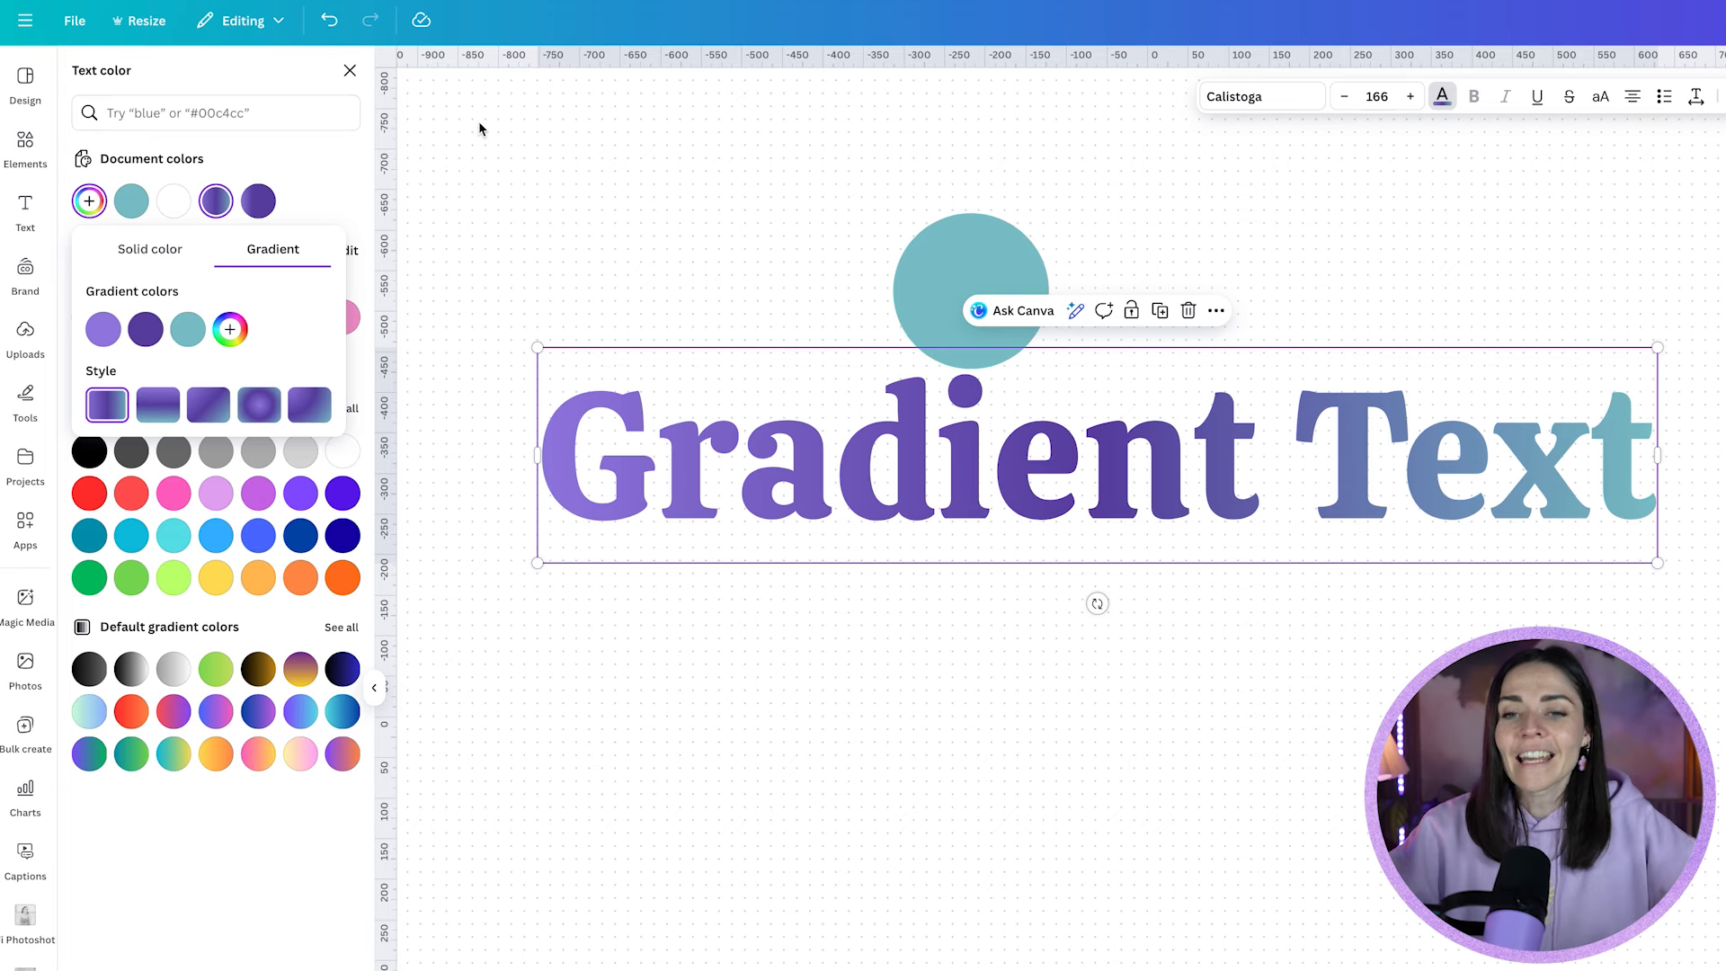
Delete the teal circle above the title.
click(1314, 406)
click(979, 269)
key(Delete)
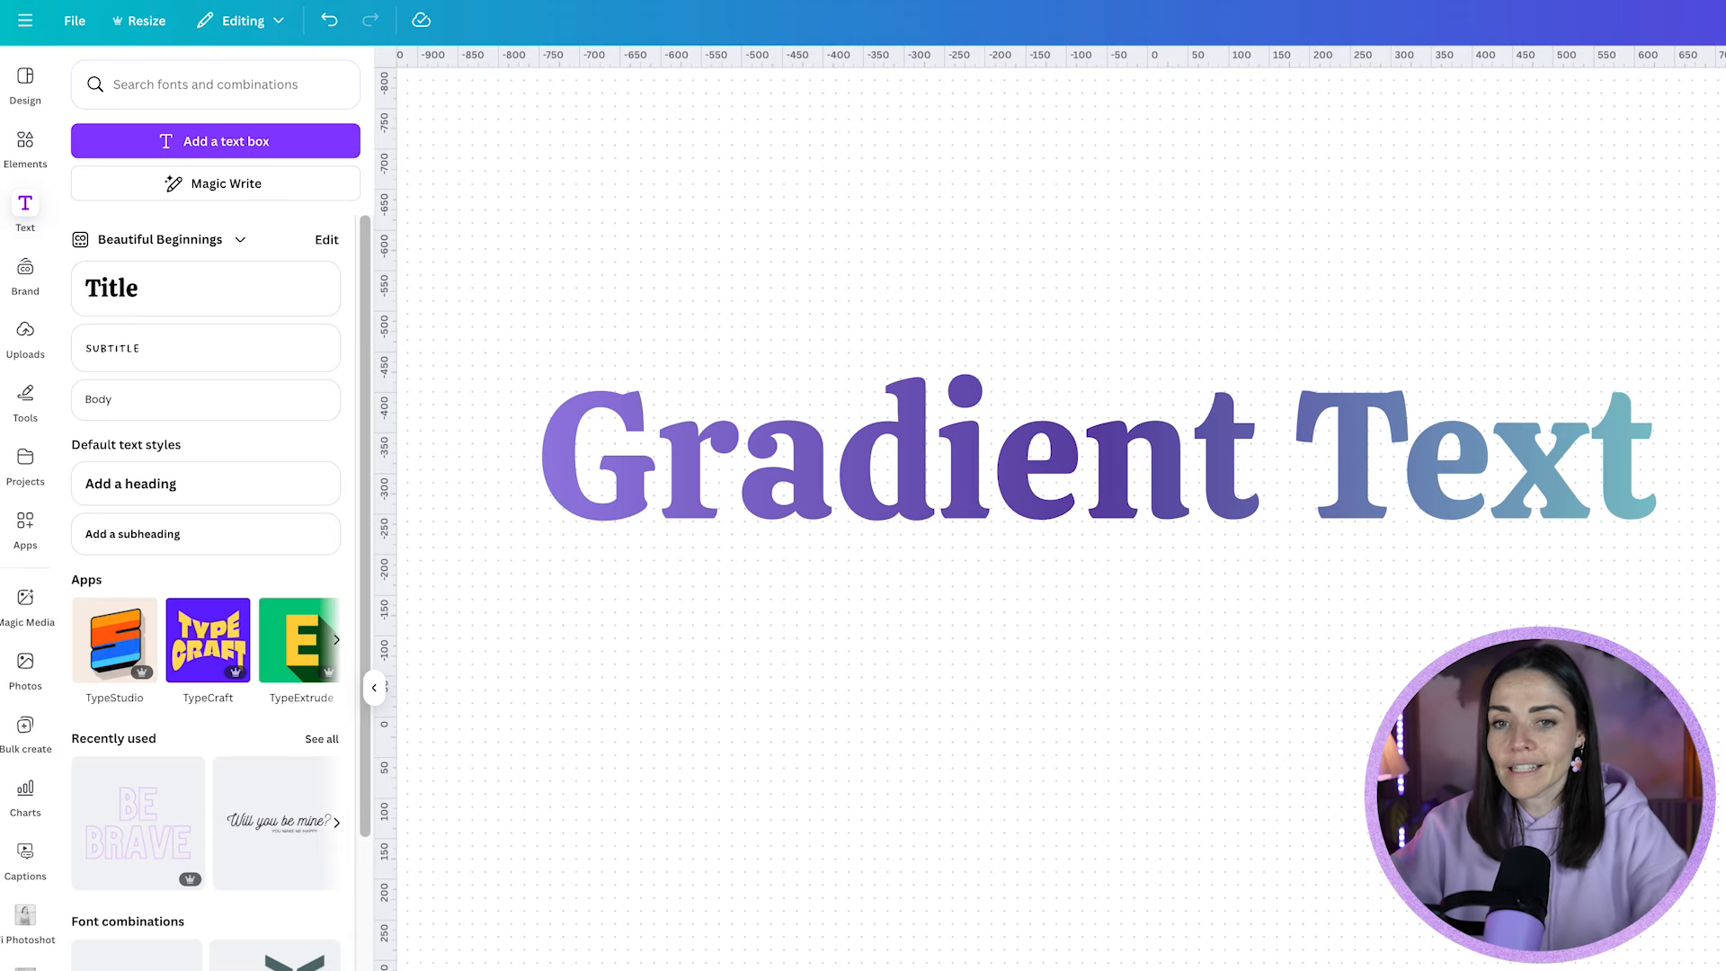
Insert "More" before "Text" in the title and move "Text" to a second line.
click(1033, 417)
click(1304, 489)
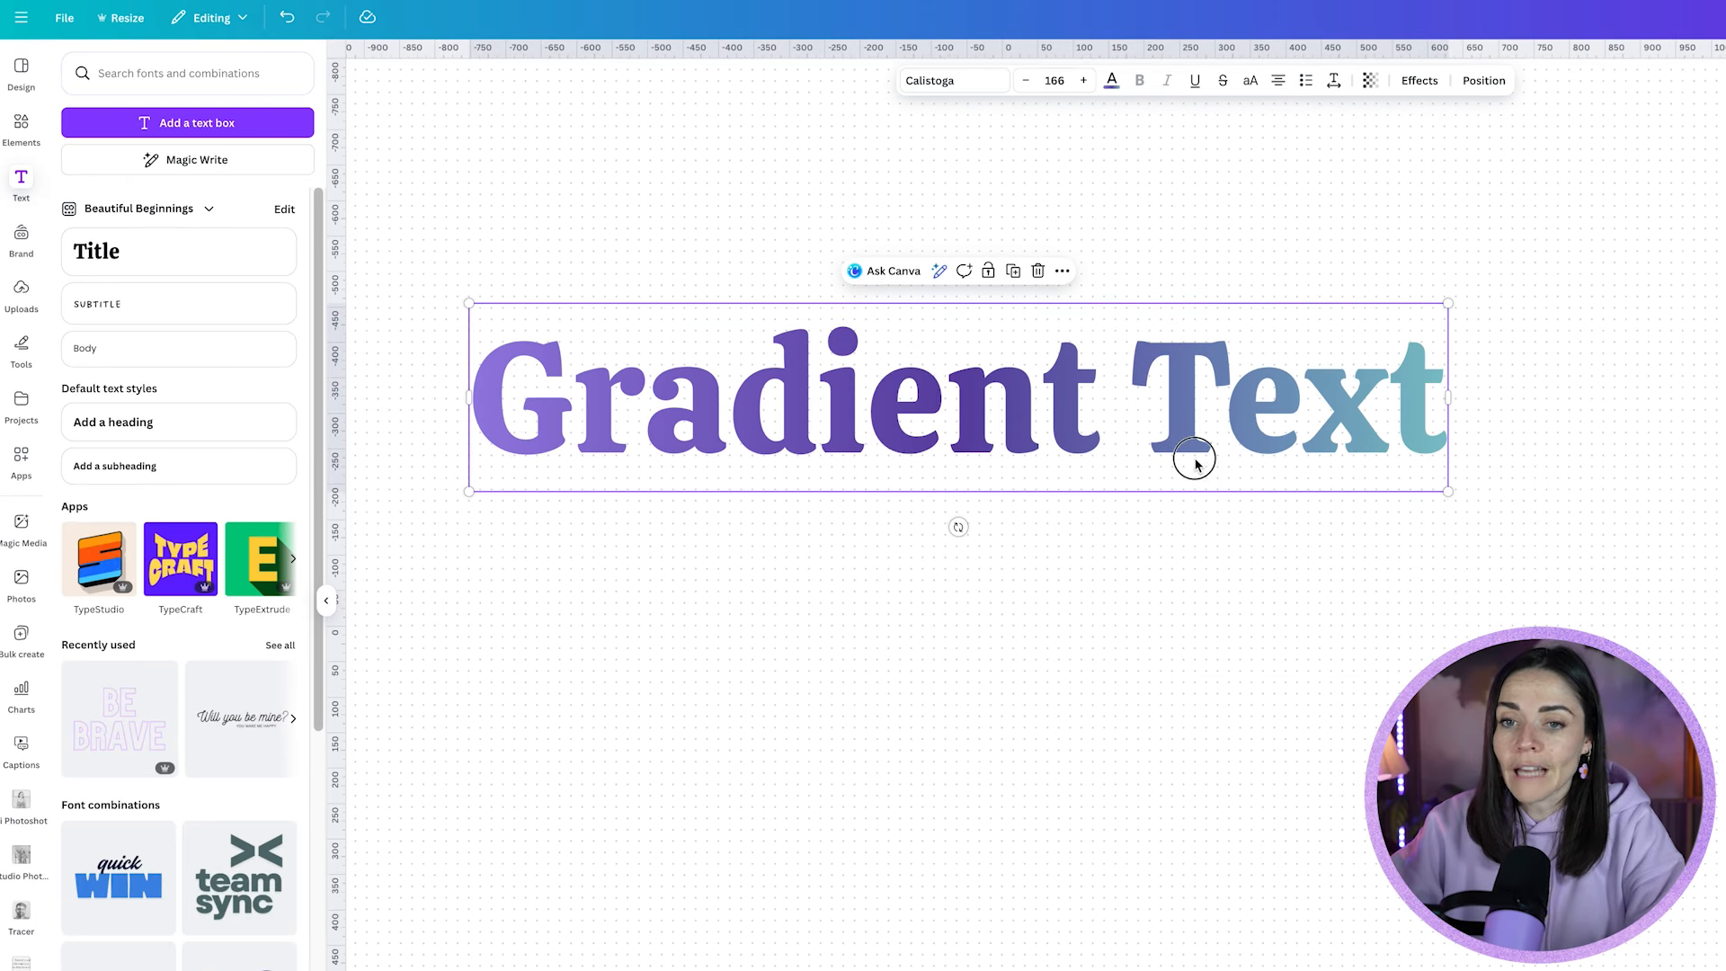
text(More)
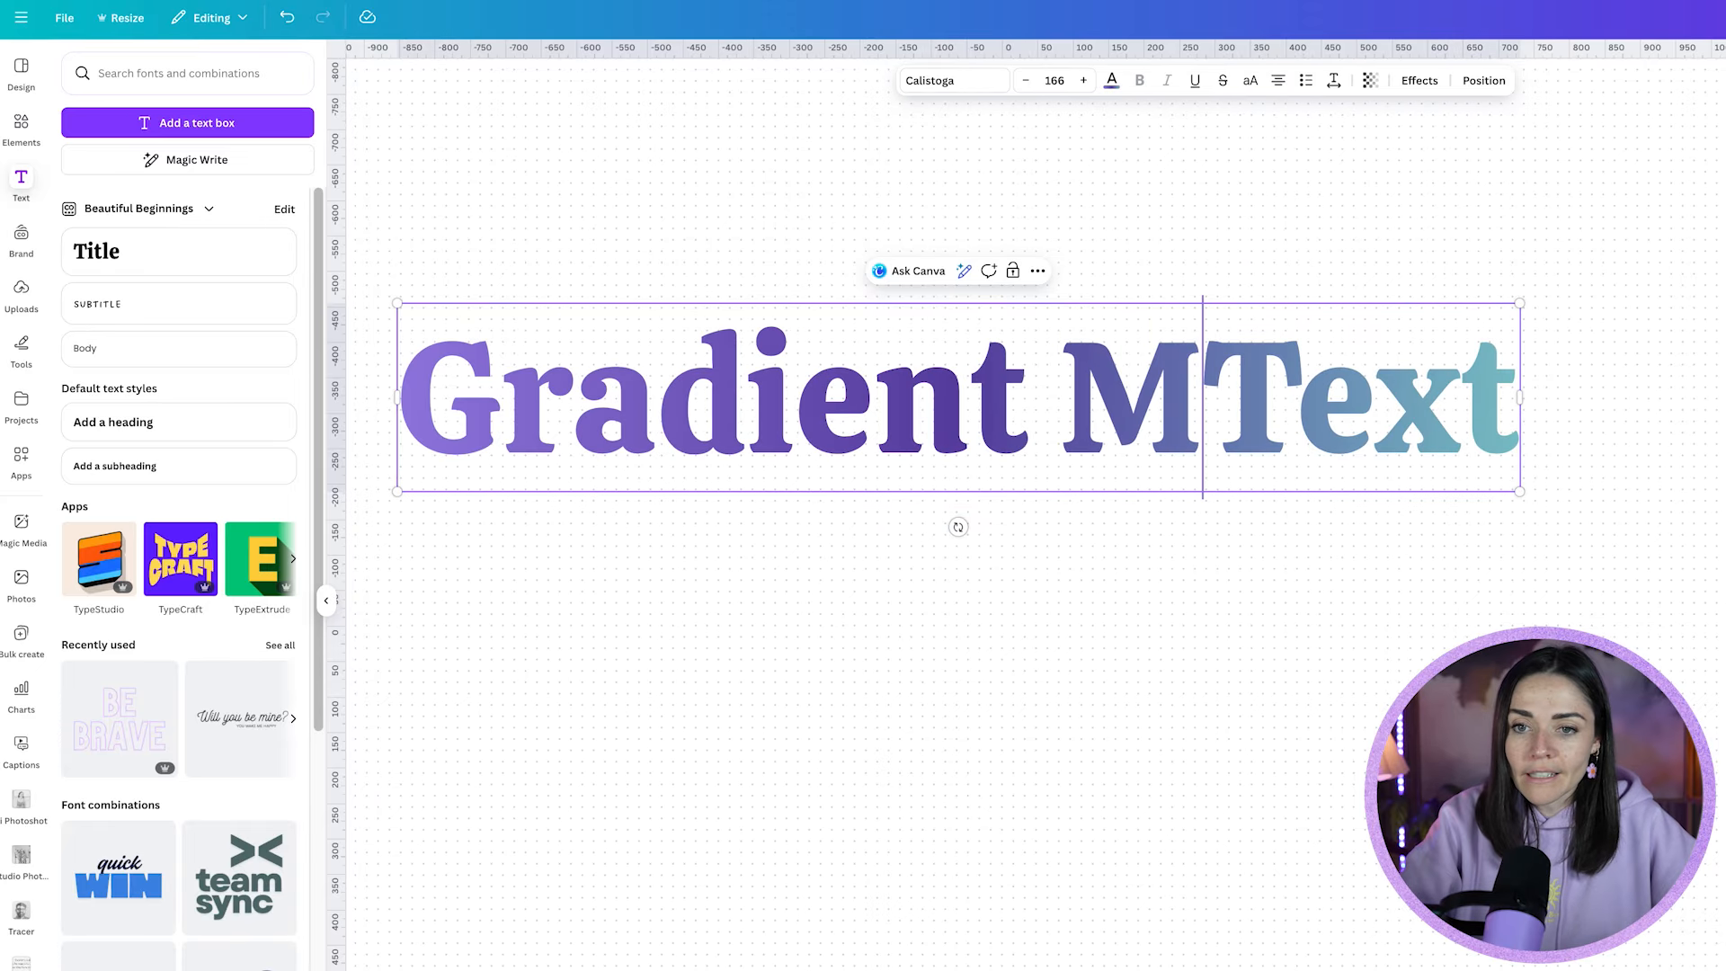
key(Return)
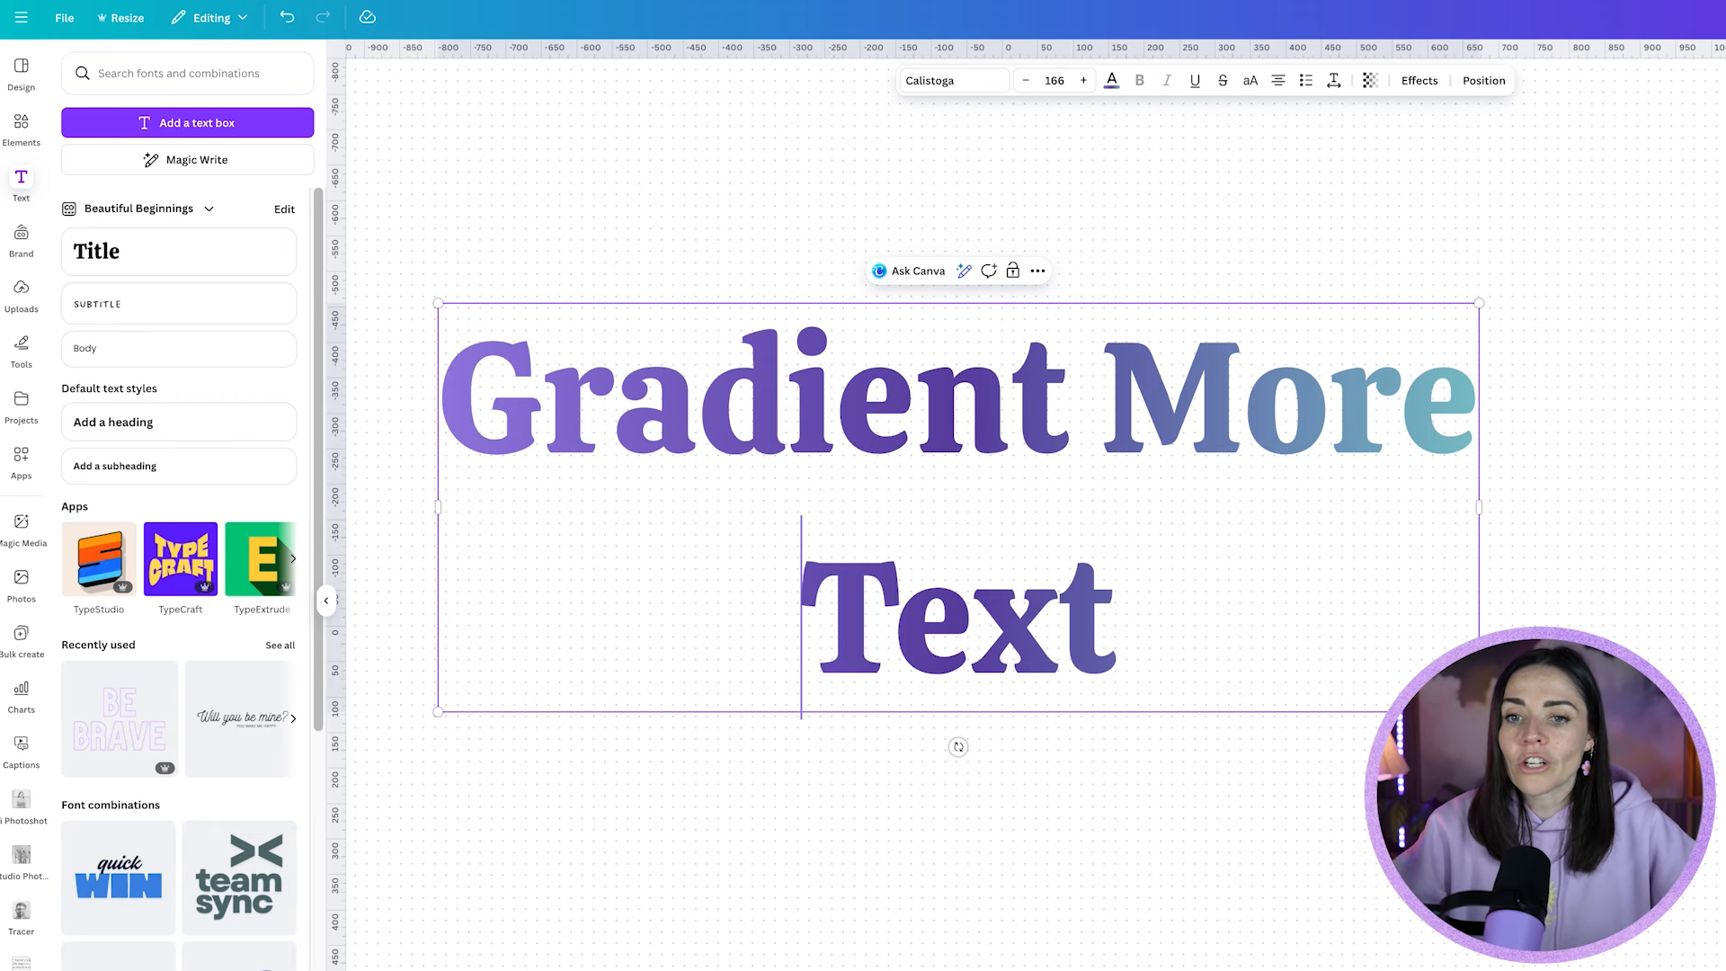
Extend the title's second line to read "Text Mmoreeeee".
click(1110, 556)
text(Mpore)
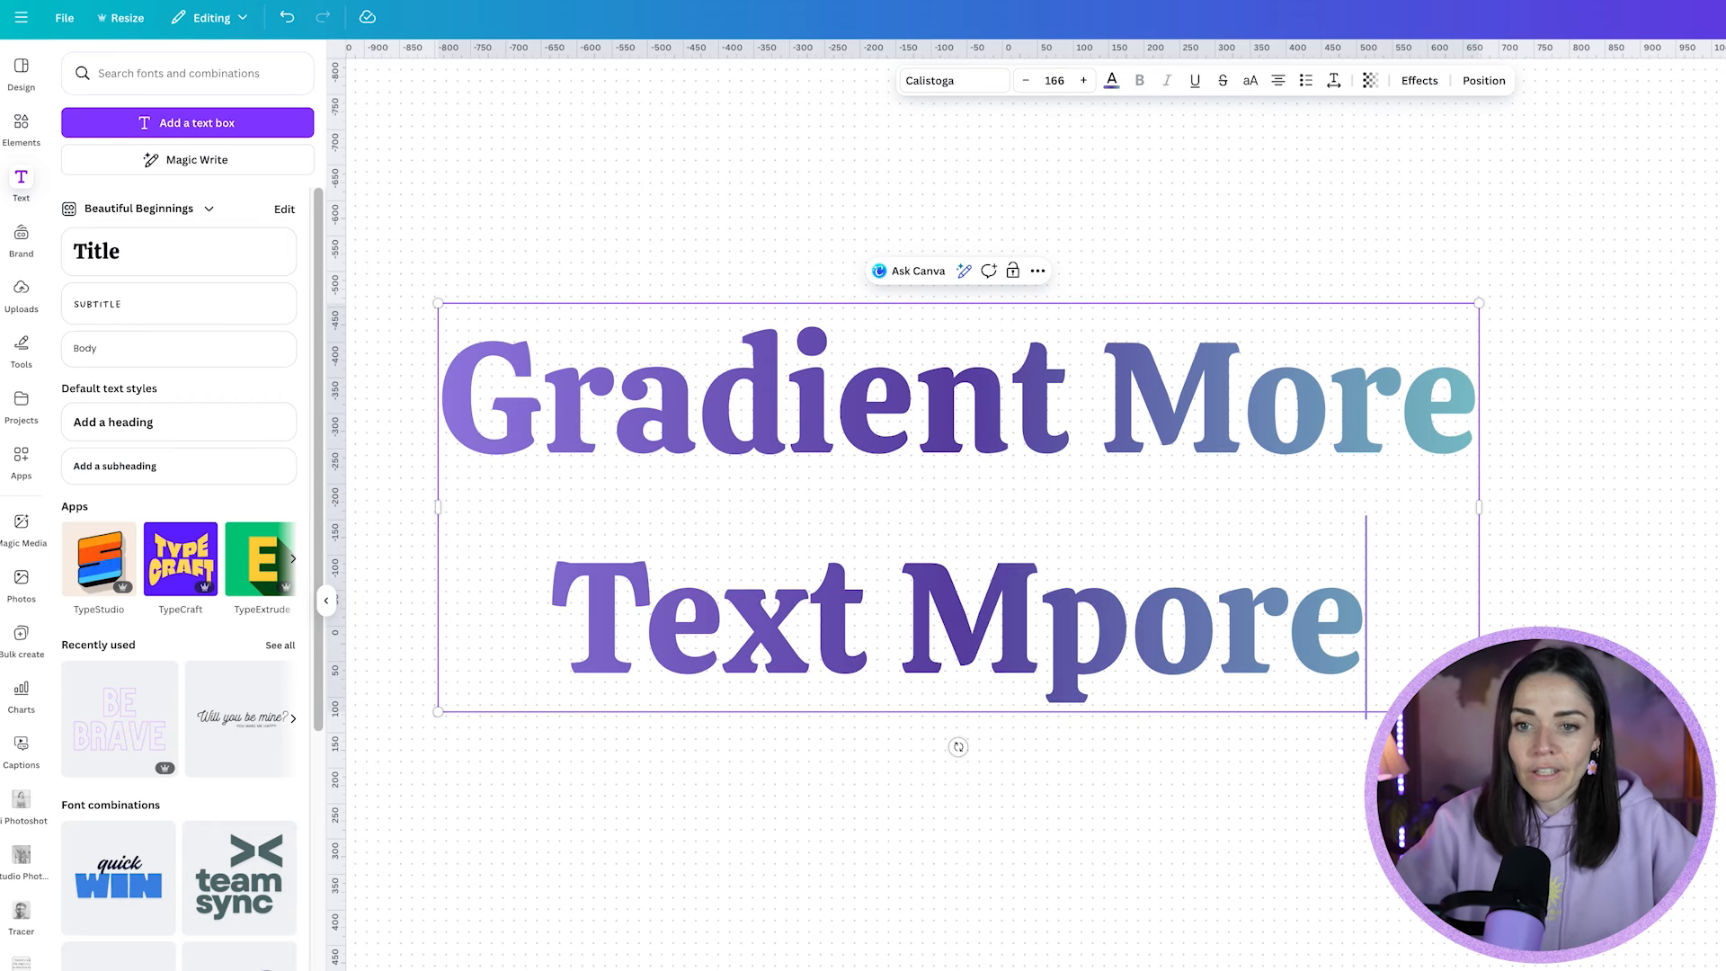
key(BackSpace)
key(BackSpace)
key(BackSpace)
key(BackSpace)
text(moreeeee)
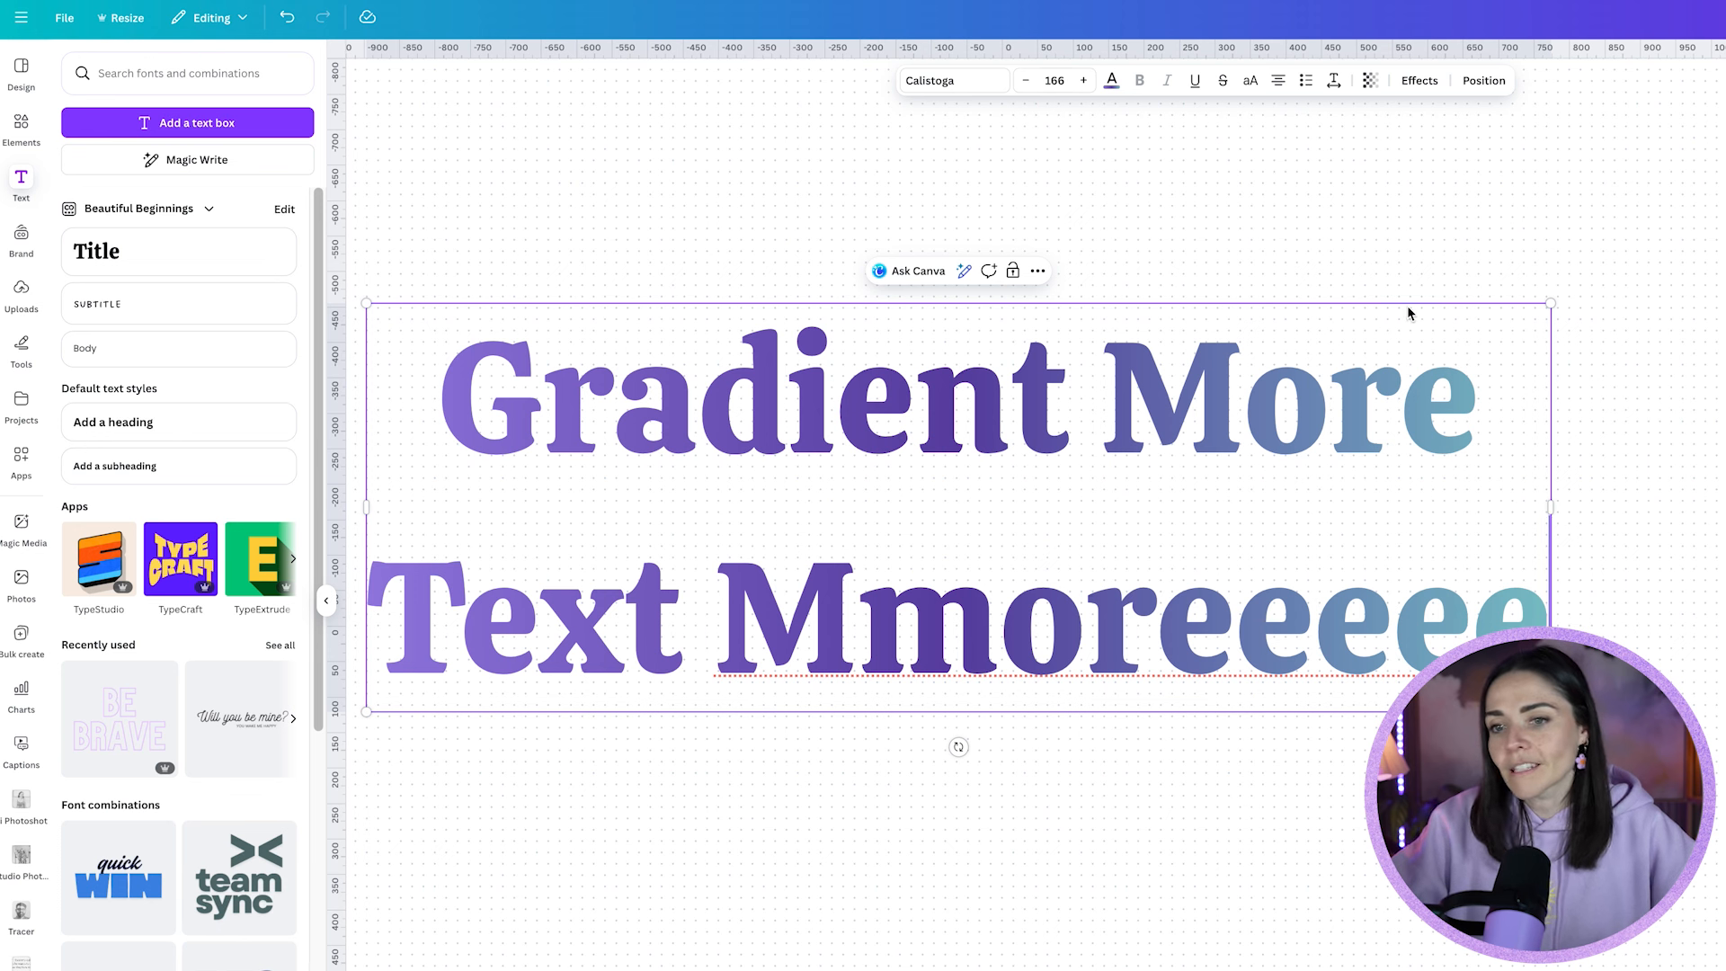
Apply the Outline effect to the title with a thickness of 145.
click(1428, 81)
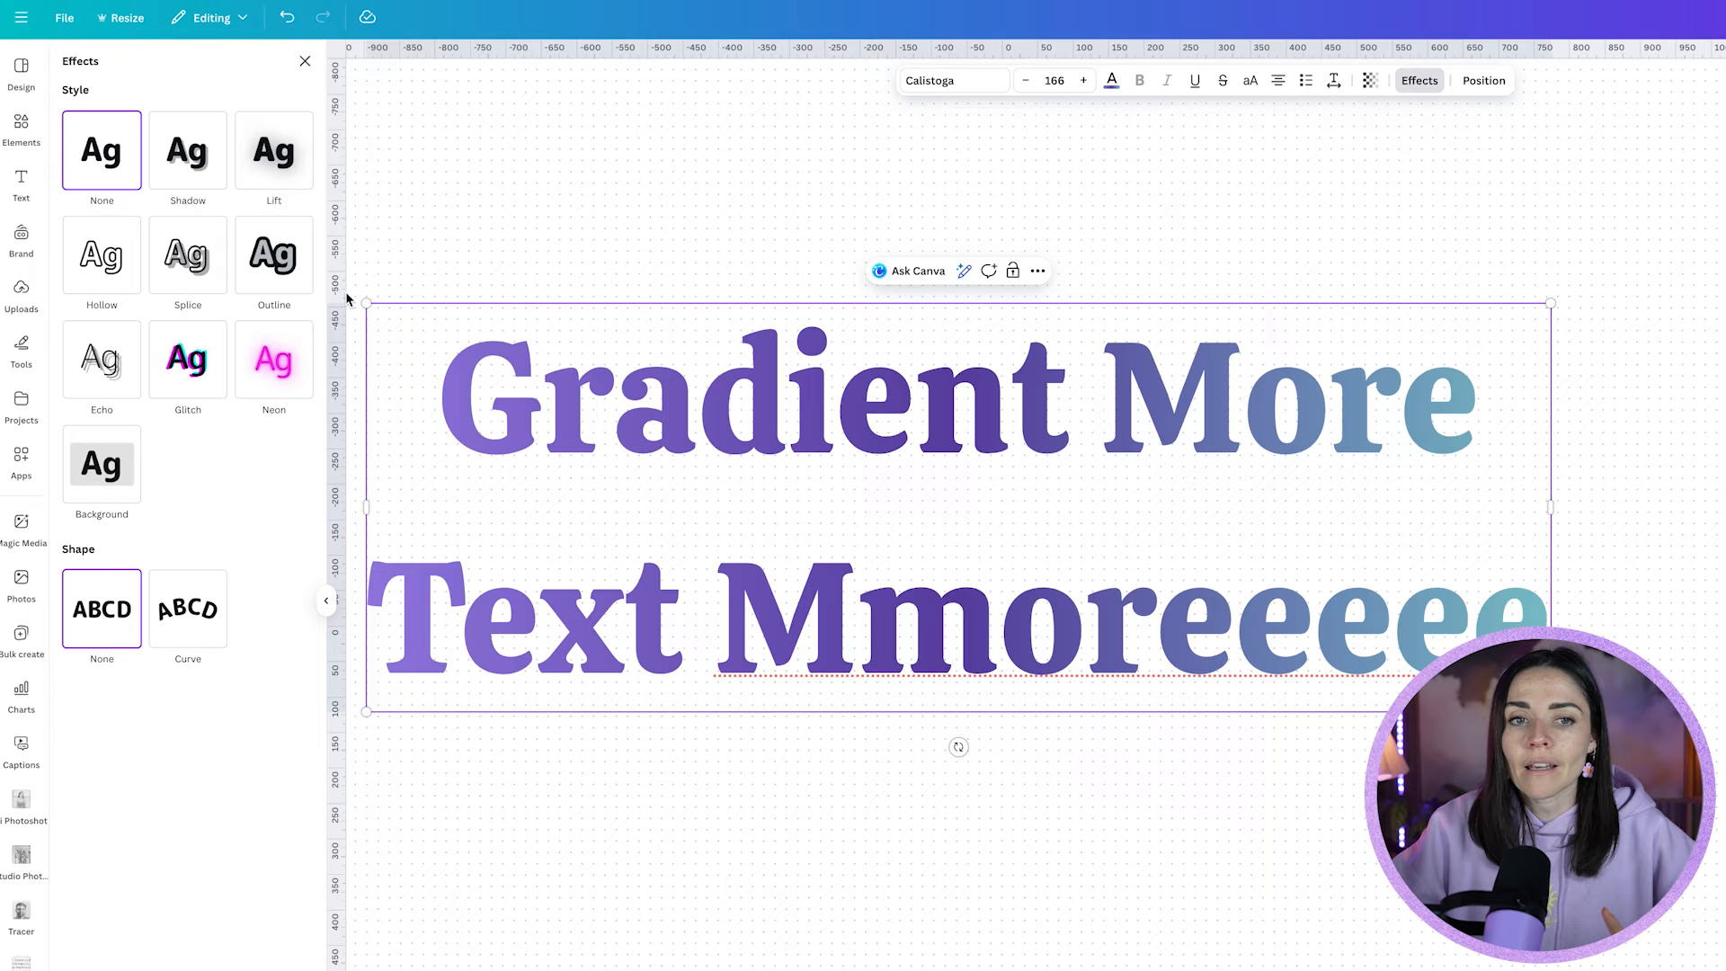
click(274, 254)
click(171, 363)
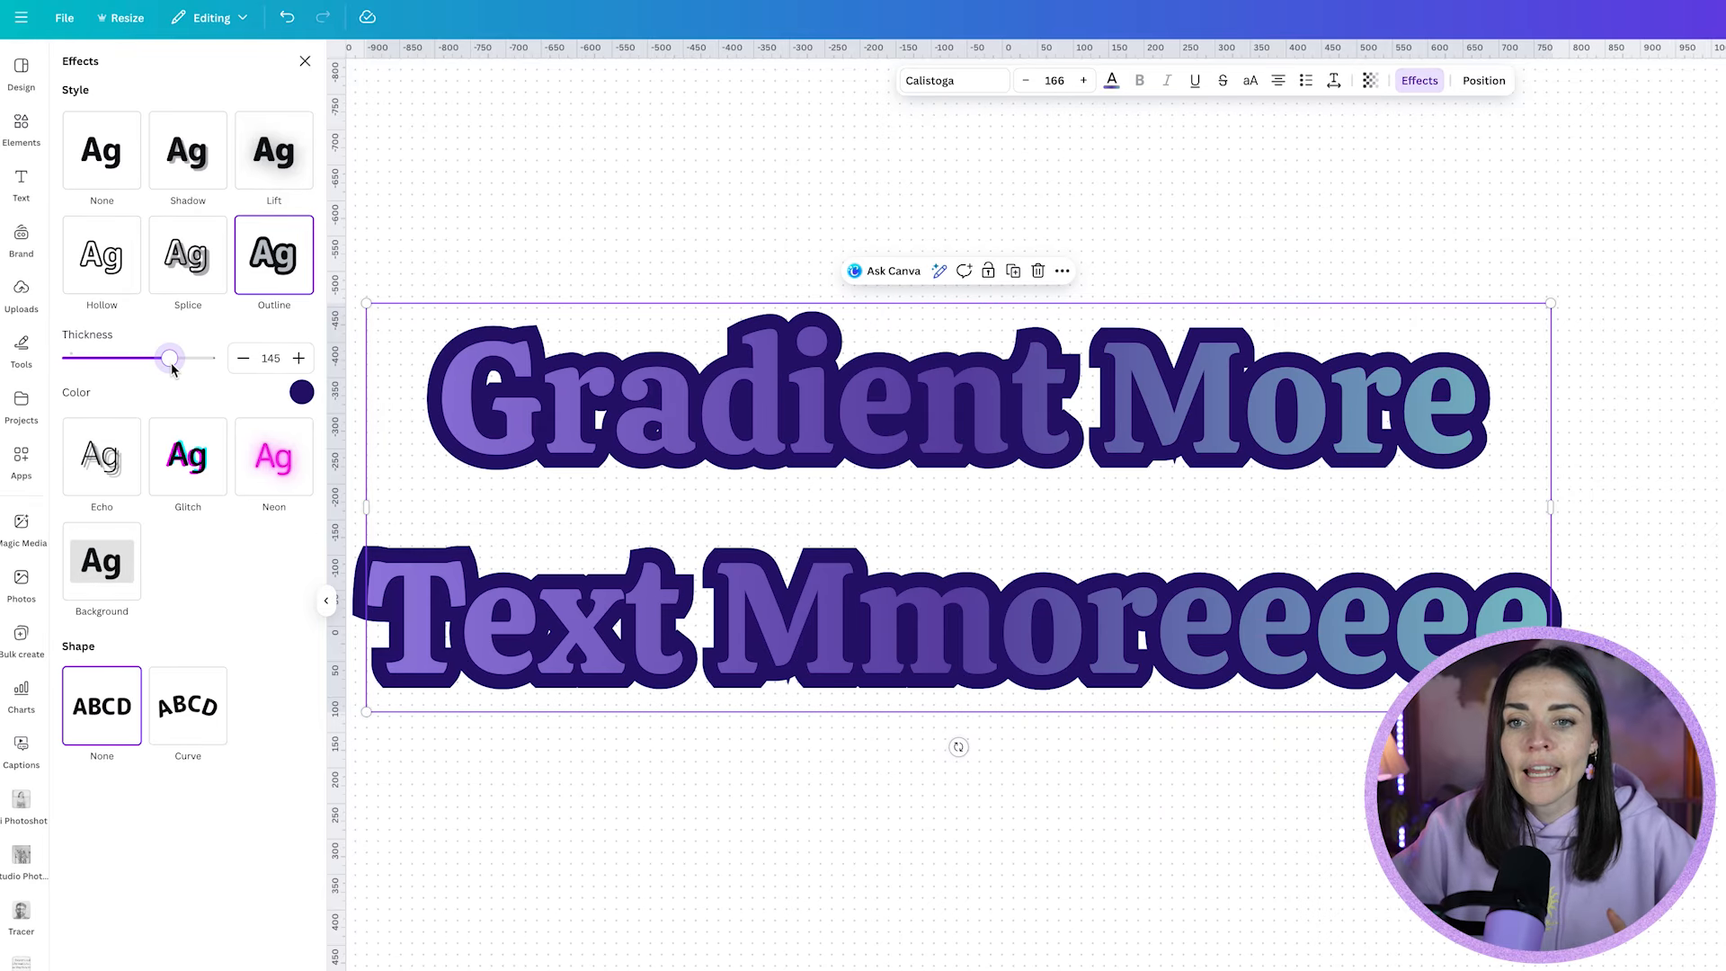
Apply the Curve shape to the outlined title and adjust its bend on the canvas.
click(203, 712)
drag(928, 563, 960, 273)
drag(959, 590, 961, 466)
drag(902, 536, 920, 638)
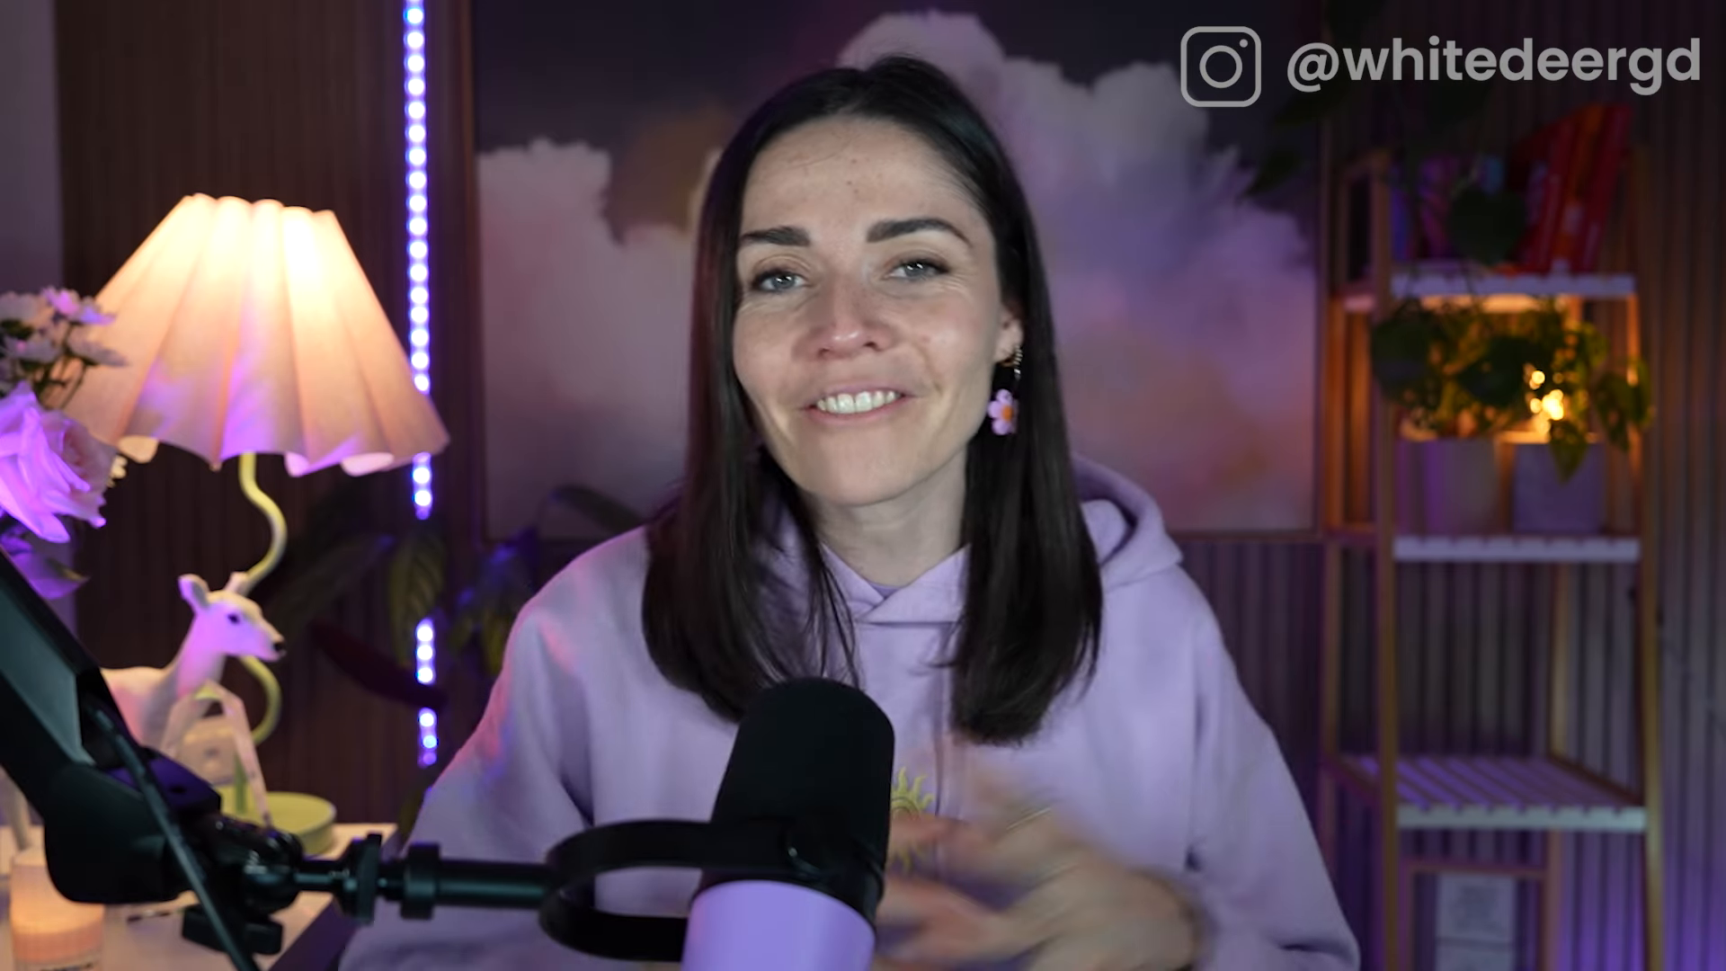